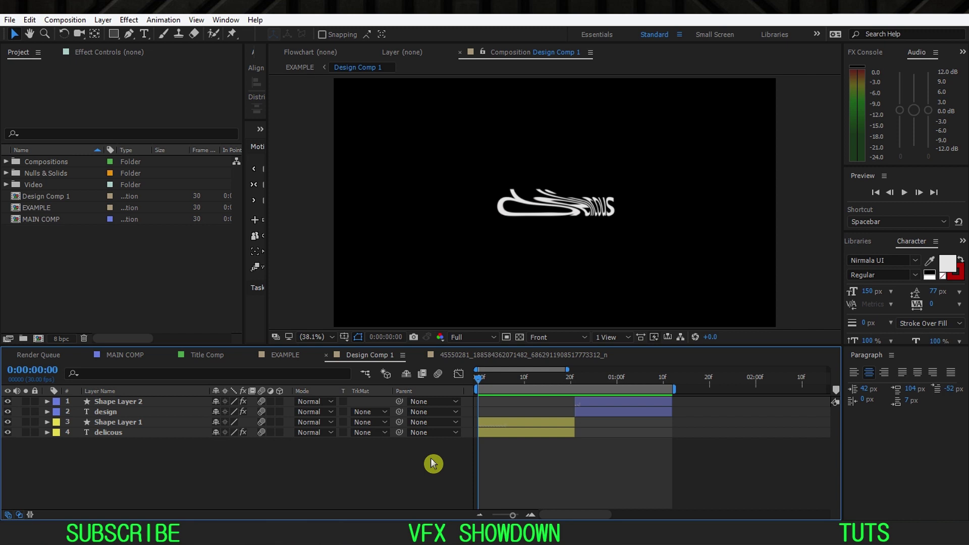
Step: Open the reference composition holding the two MP4 clips and preview its first section from the beginning
{"action": "left_click", "coordinate": [434, 464]}
{"action": "left_click", "coordinate": [478, 359]}
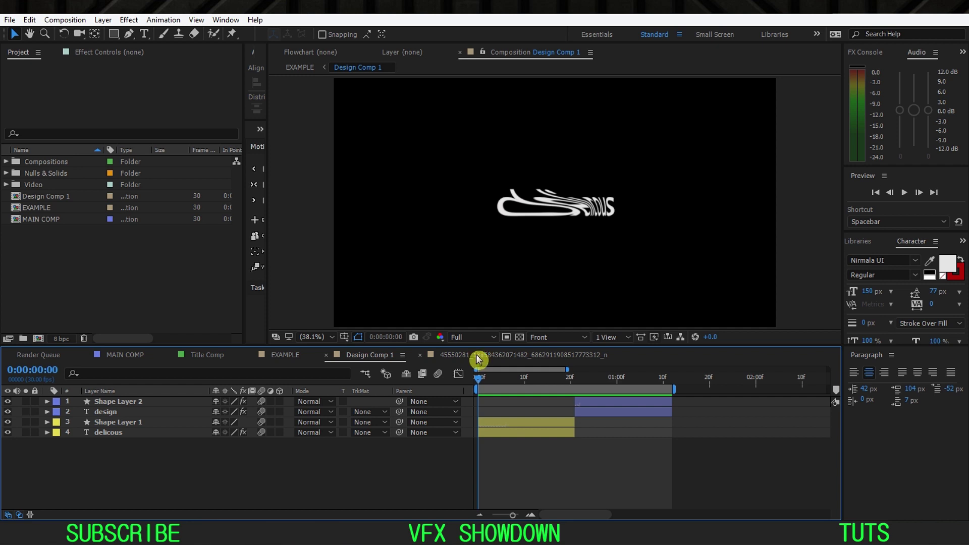
{"action": "left_click", "coordinate": [478, 359]}
{"action": "left_click", "coordinate": [465, 360]}
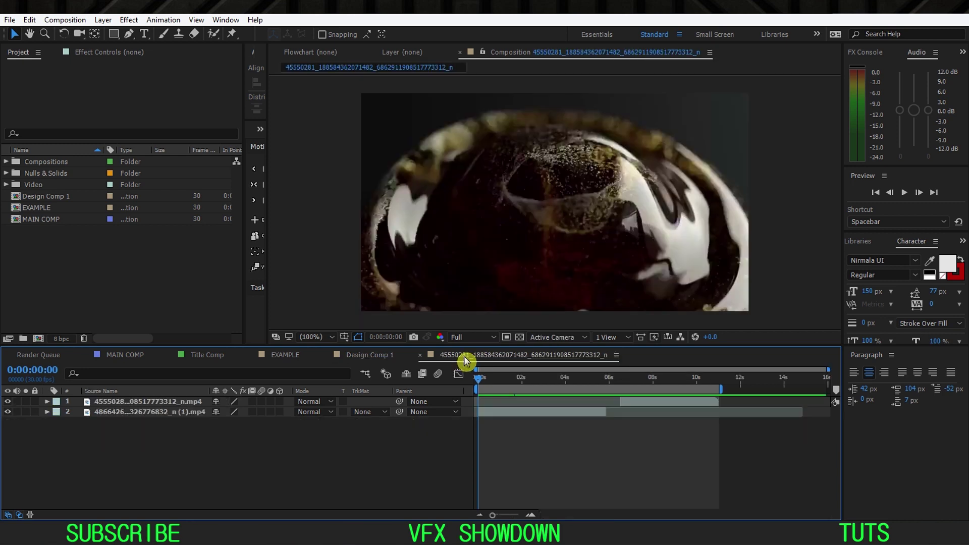
{"action": "left_click", "coordinate": [490, 383]}
{"action": "left_click_drag", "start_coordinate": [490, 386], "coordinate": [530, 385]}
{"action": "key", "text": "space"}
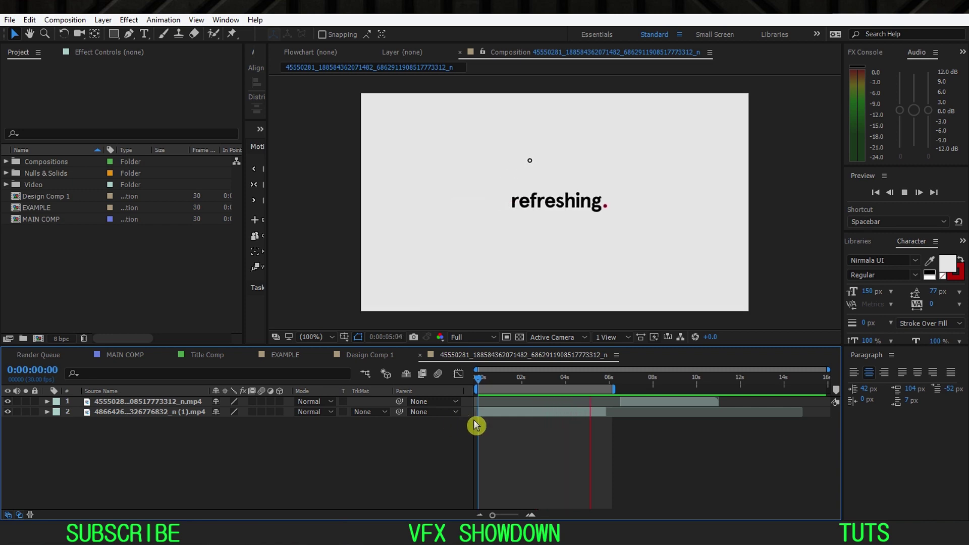
Step: Zoom the reference footage to 200% and scrub between about 0:00:03:22 and 0:00:04:01 to examine the "delicious" text warp
{"action": "mouse_move", "coordinate": [575, 386]}
{"action": "left_mouse_down"}
{"action": "mouse_move", "coordinate": [552, 383]}
{"action": "mouse_move", "coordinate": [599, 389]}
{"action": "mouse_move", "coordinate": [560, 390]}
{"action": "left_mouse_up"}
{"action": "scroll", "coordinate": [535, 303], "scroll_direction": "up", "scroll_amount": 2}
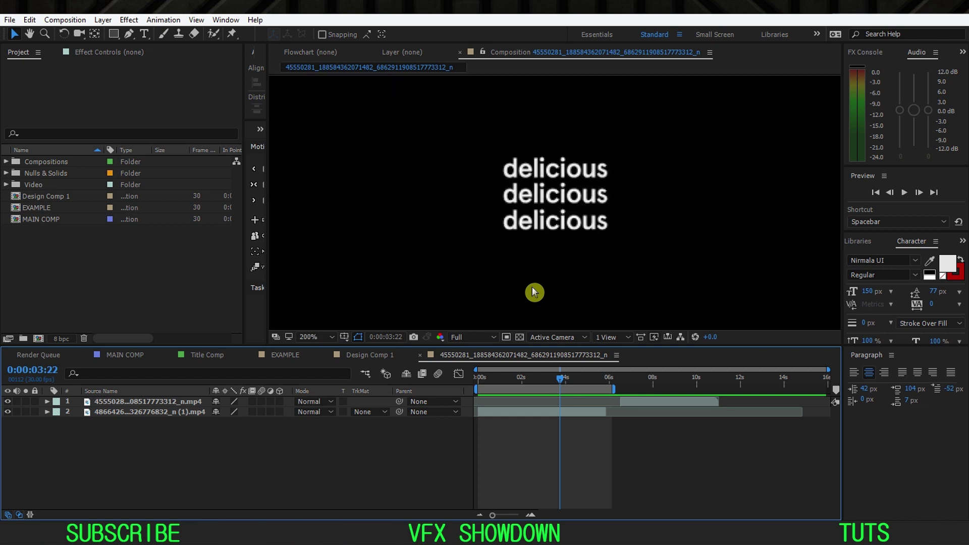
{"action": "key", "text": "h"}
{"action": "key", "text": "v"}
{"action": "left_click_drag", "start_coordinate": [528, 345], "coordinate": [568, 404]}
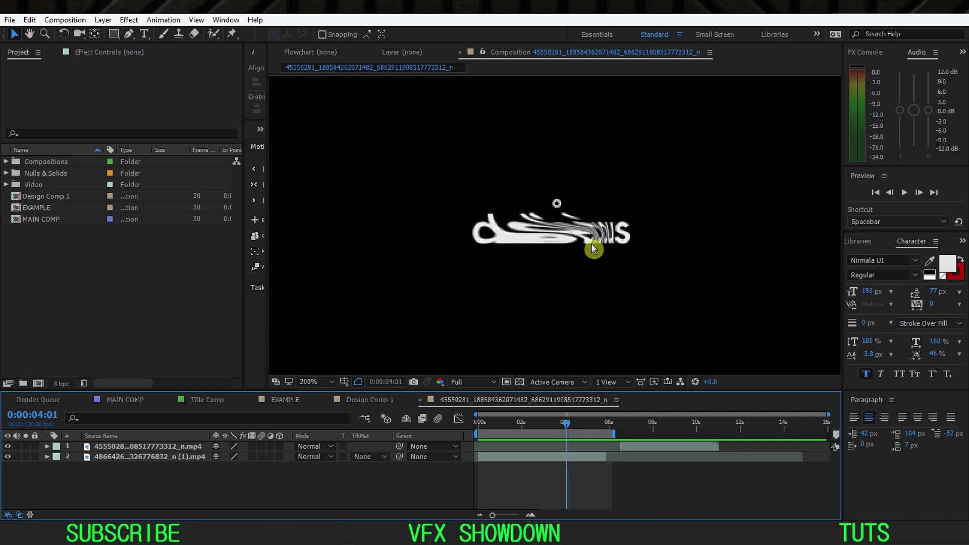
{"action": "mouse_move", "coordinate": [567, 429]}
{"action": "left_mouse_down"}
{"action": "mouse_move", "coordinate": [597, 426]}
{"action": "mouse_move", "coordinate": [562, 426]}
{"action": "left_mouse_up"}
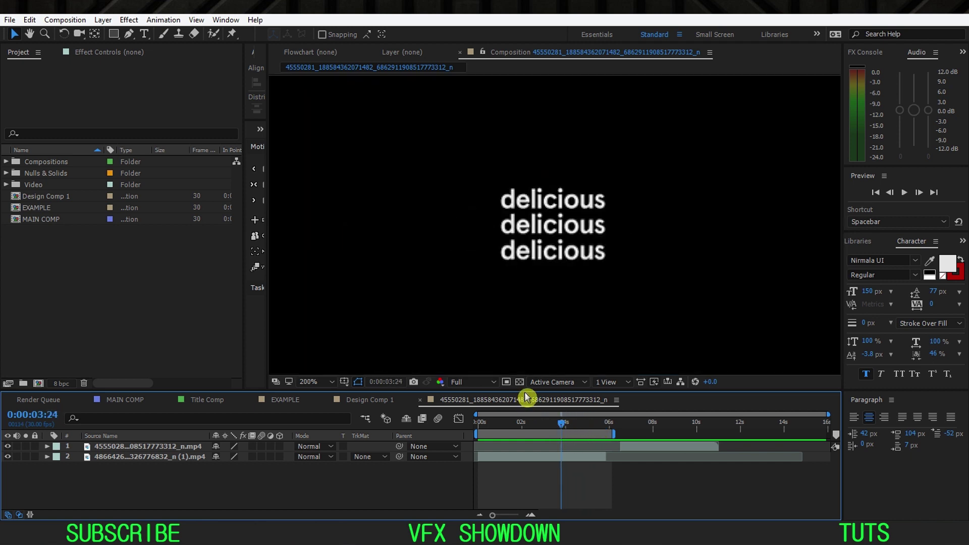
Step: Give the timeline more height and set the composition view magnification to Fit up to 100%
{"action": "left_click_drag", "start_coordinate": [526, 393], "coordinate": [540, 329]}
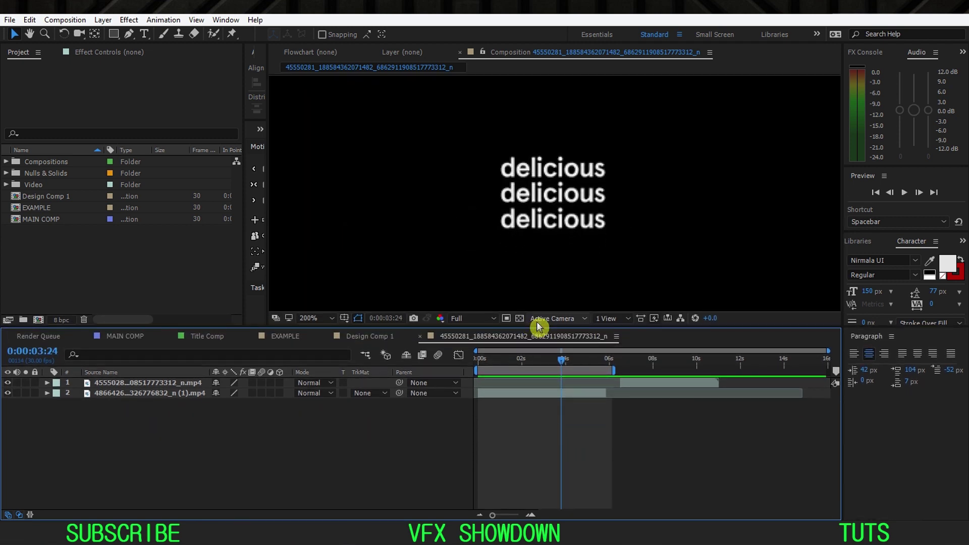
{"action": "left_click", "coordinate": [323, 318]}
{"action": "left_click", "coordinate": [325, 112]}
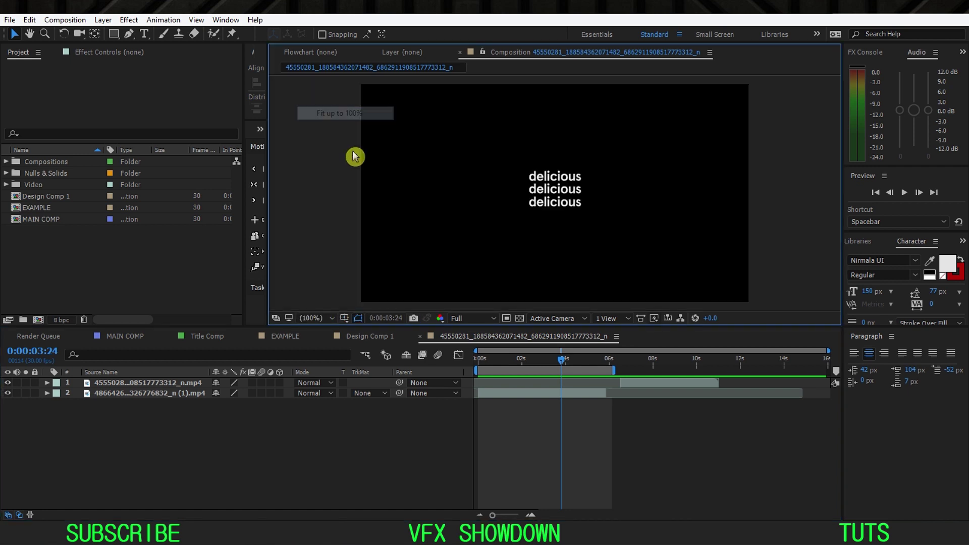
Step: Replay the reference's "delicious" title section, starting from 0:00:02:04 and again from 0:00:02:14
{"action": "left_click_drag", "start_coordinate": [536, 360], "coordinate": [525, 362]}
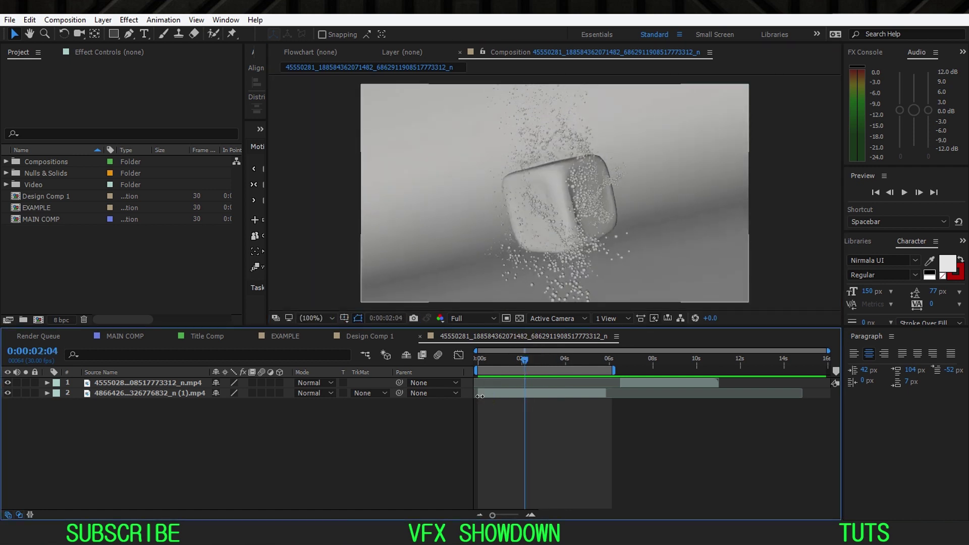
{"action": "key", "text": "space"}
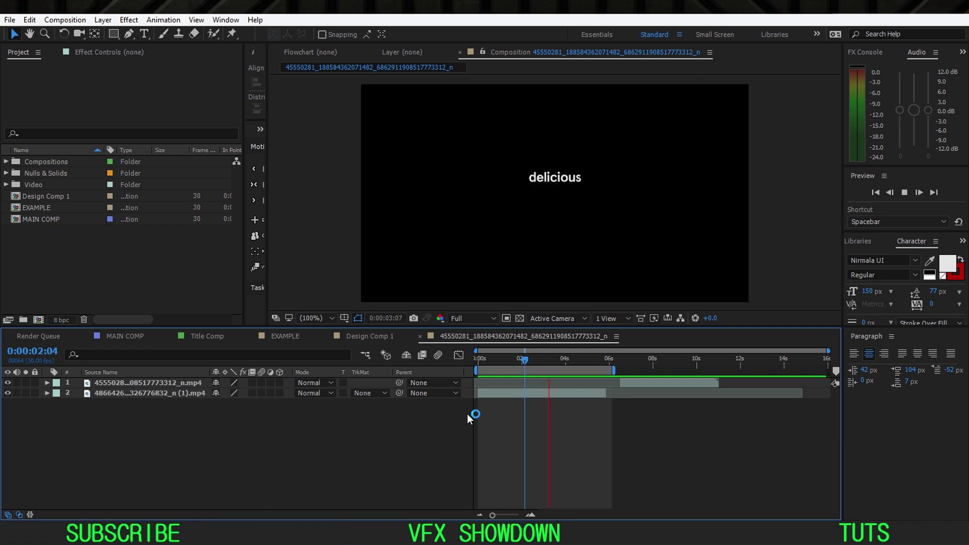
{"action": "left_click_drag", "start_coordinate": [535, 361], "coordinate": [534, 363]}
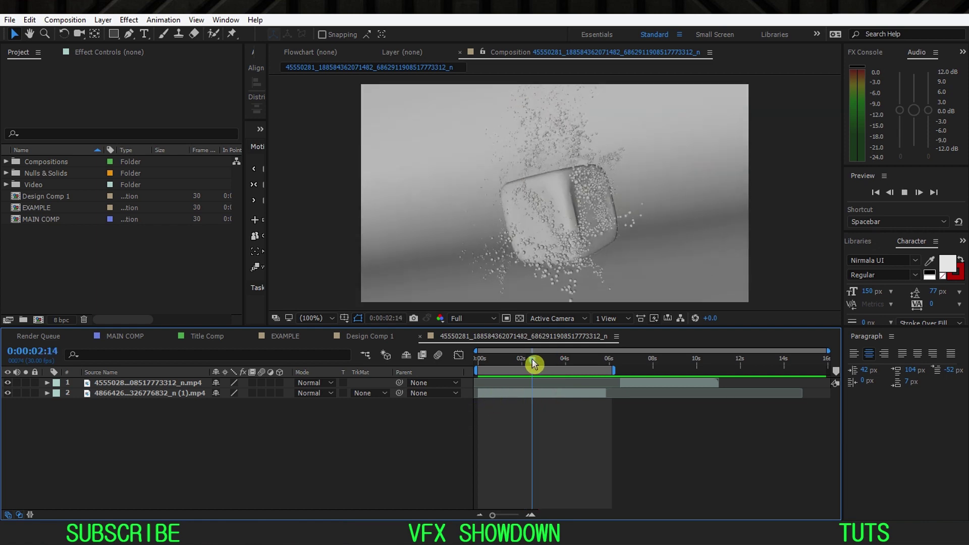
{"action": "key", "text": "space"}
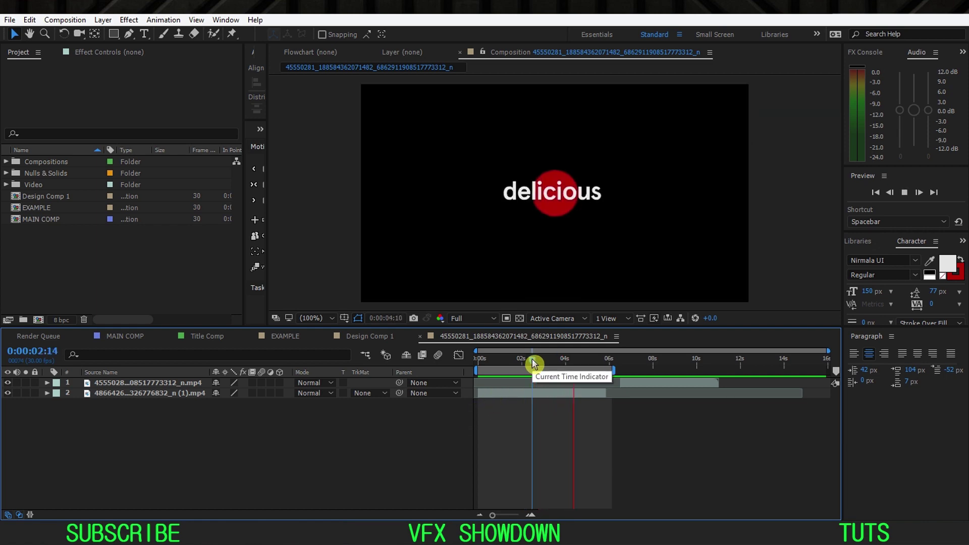
{"action": "left_click_drag", "start_coordinate": [534, 364], "coordinate": [545, 361]}
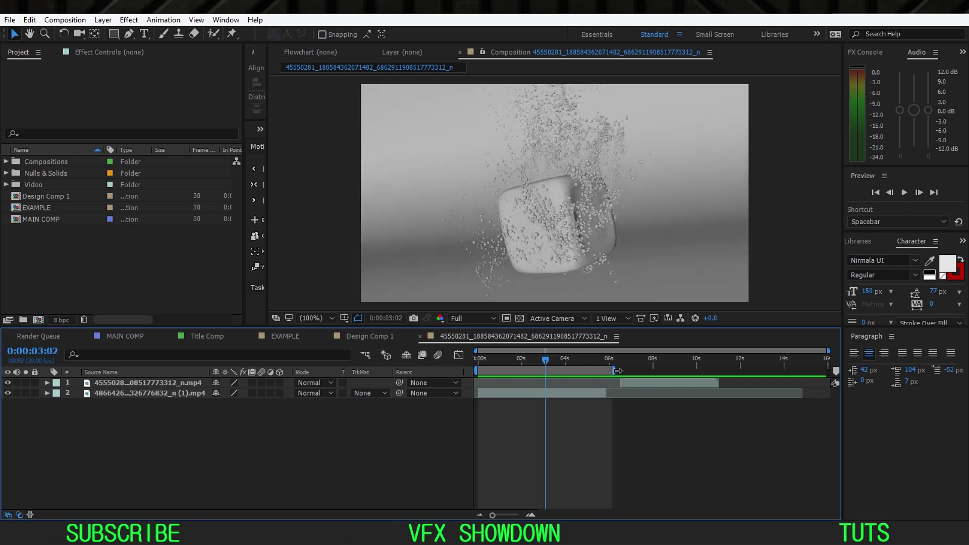
Step: Extend the work area end to about 12 seconds and preview the second clip's "refreshing" title section from about 0:00:06:10
{"action": "mouse_move", "coordinate": [617, 370]}
{"action": "left_mouse_down"}
{"action": "mouse_move", "coordinate": [744, 371]}
{"action": "mouse_move", "coordinate": [617, 361]}
{"action": "left_mouse_up"}
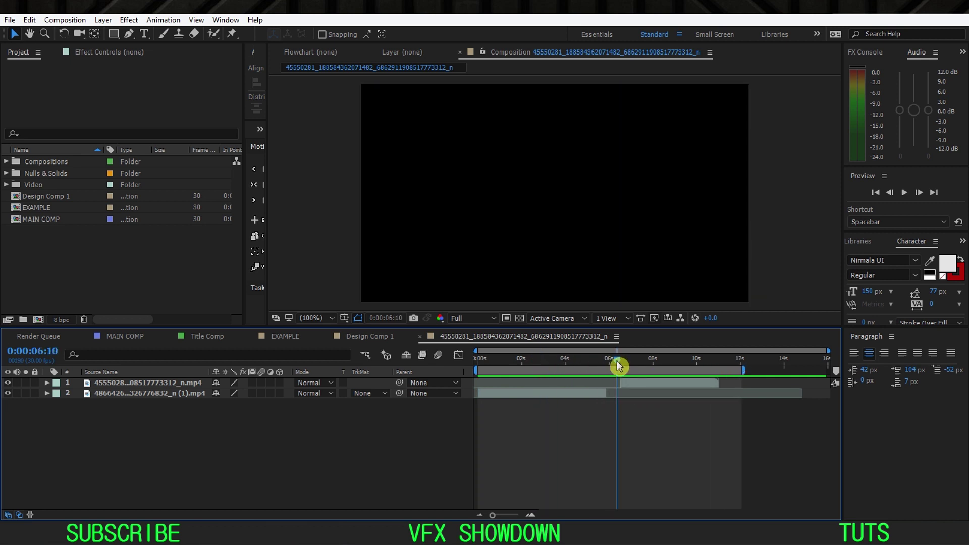
{"action": "key", "text": "space"}
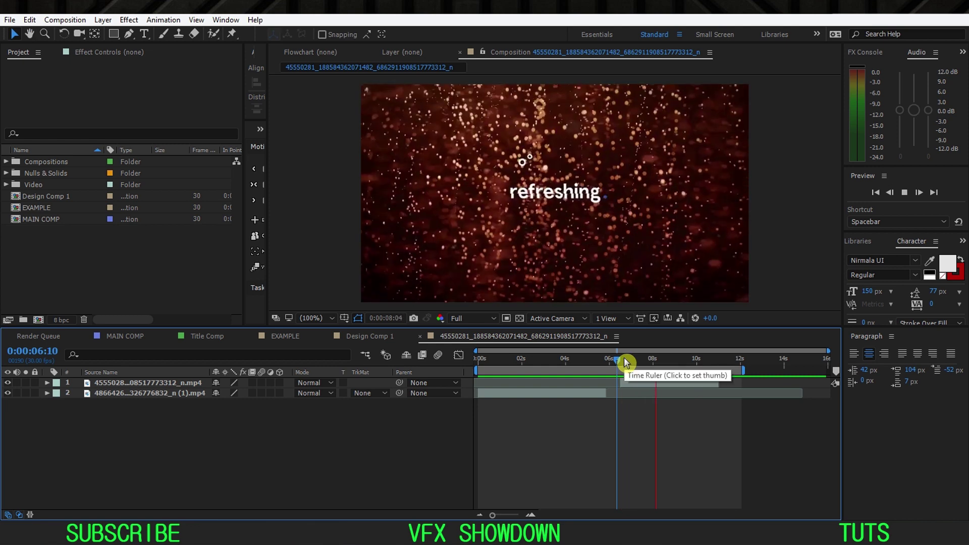
{"action": "mouse_move", "coordinate": [625, 361]}
{"action": "left_mouse_down"}
{"action": "mouse_move", "coordinate": [634, 363]}
{"action": "mouse_move", "coordinate": [622, 363]}
{"action": "left_mouse_up"}
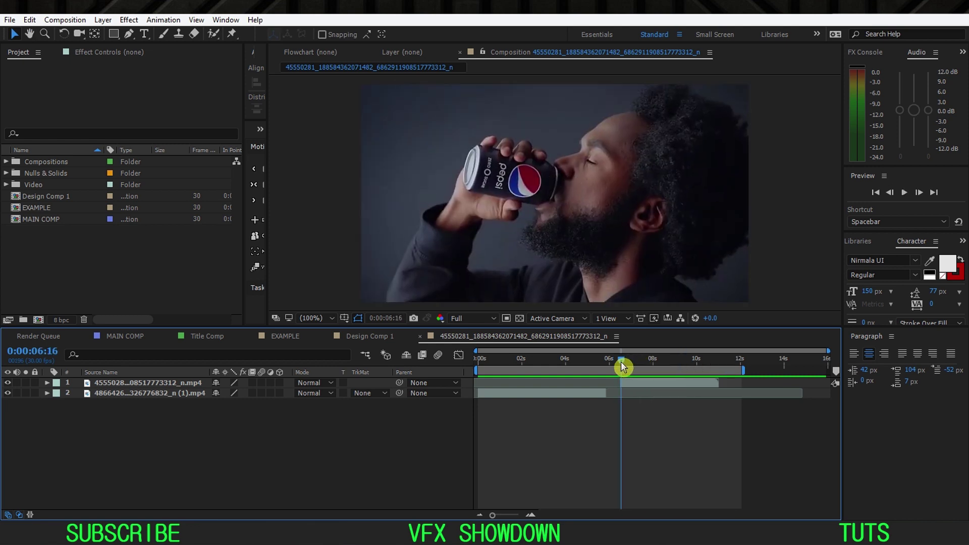
{"action": "key", "text": "space"}
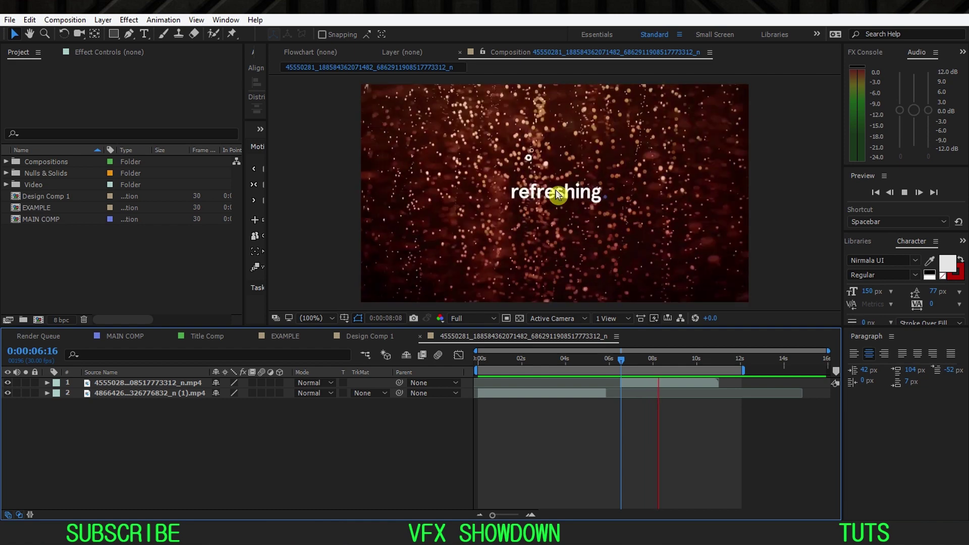
{"action": "key", "text": "space"}
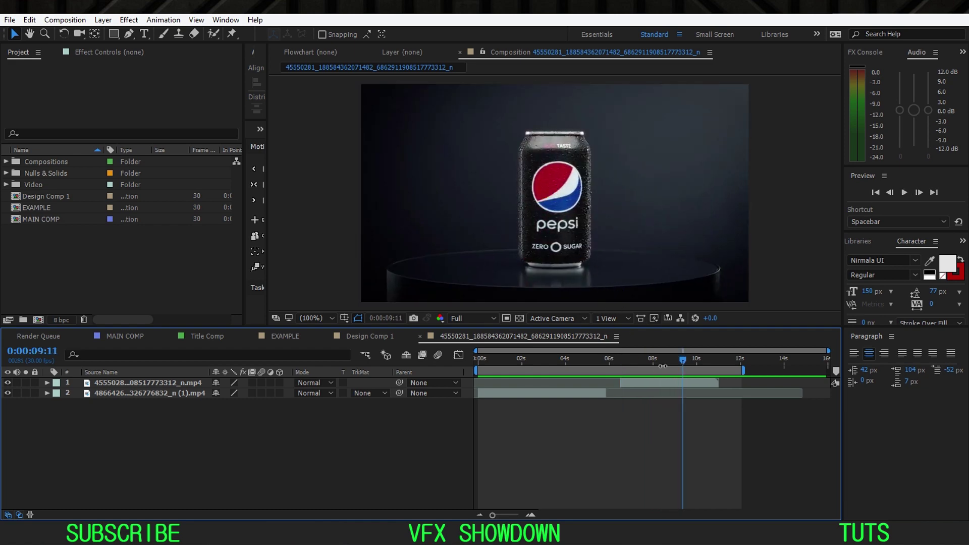
{"action": "left_click", "coordinate": [638, 368]}
{"action": "key", "text": "space"}
{"action": "left_click", "coordinate": [388, 424]}
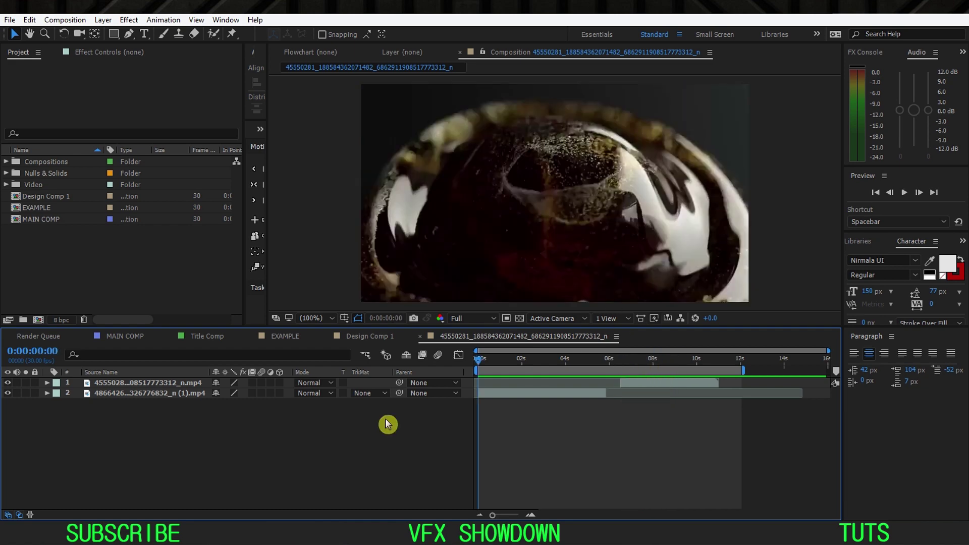
Step: Look at Design Comp 1, switch to MAIN COMP and preview it from the first frame to the stacked "delicious" text
{"action": "left_click", "coordinate": [367, 337]}
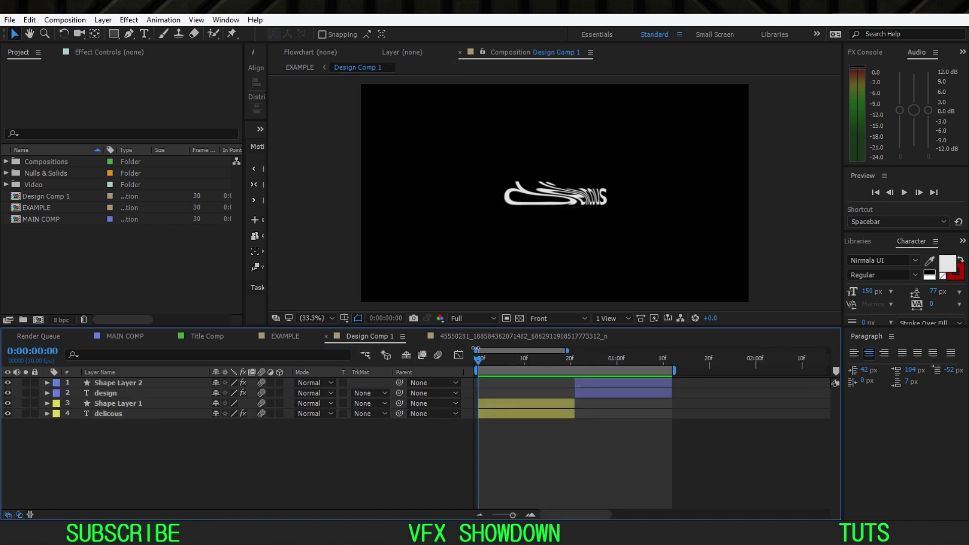
{"action": "left_click_drag", "start_coordinate": [476, 349], "coordinate": [472, 374]}
{"action": "left_click", "coordinate": [126, 337]}
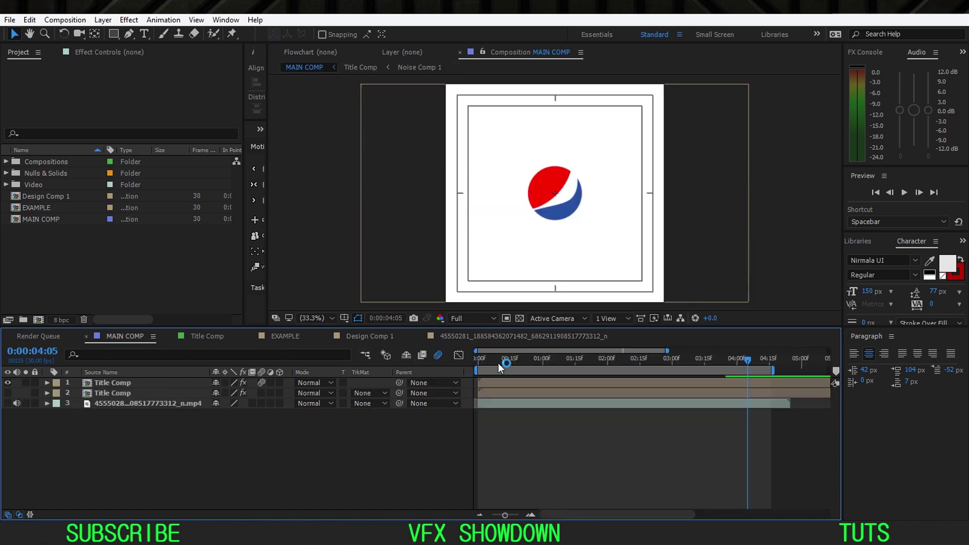
{"action": "left_click_drag", "start_coordinate": [500, 367], "coordinate": [426, 392]}
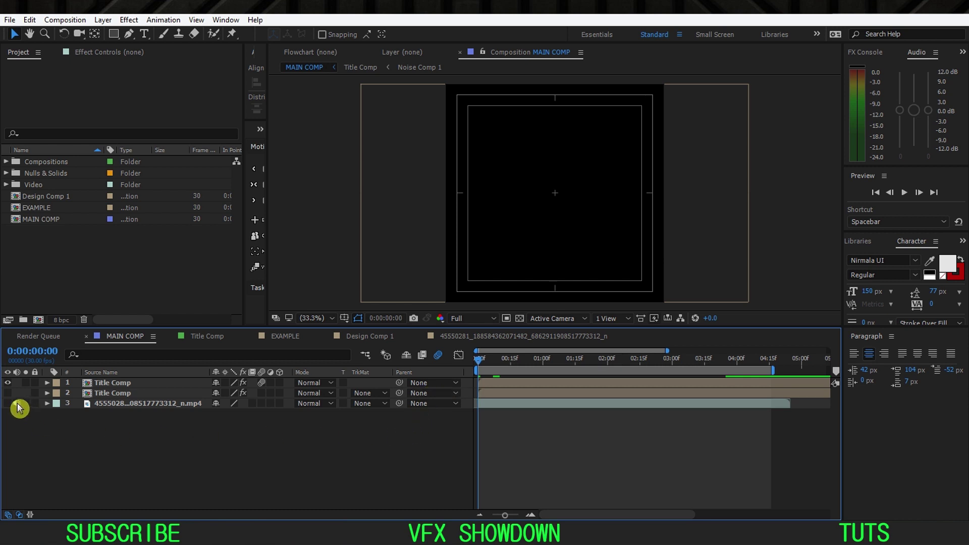
{"action": "key", "text": "space"}
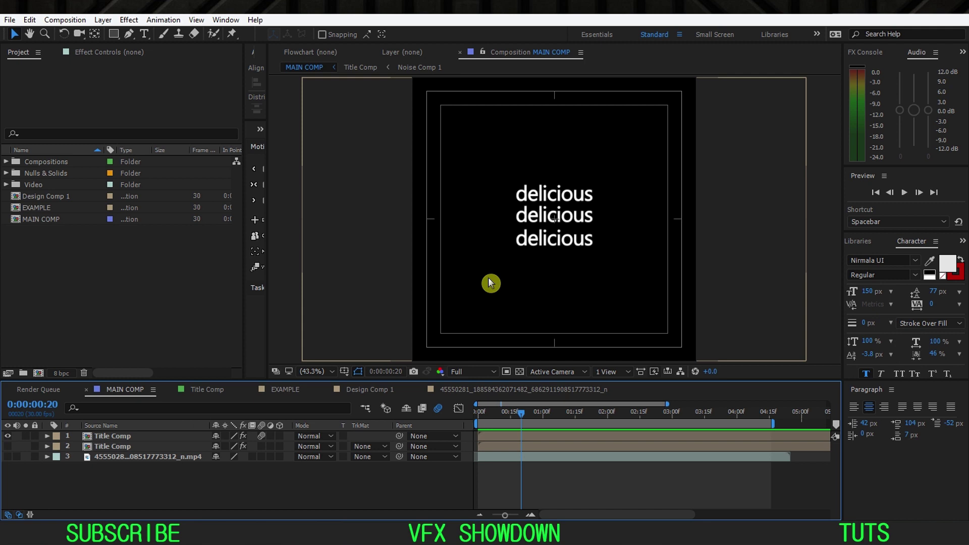
{"action": "key", "text": "period"}
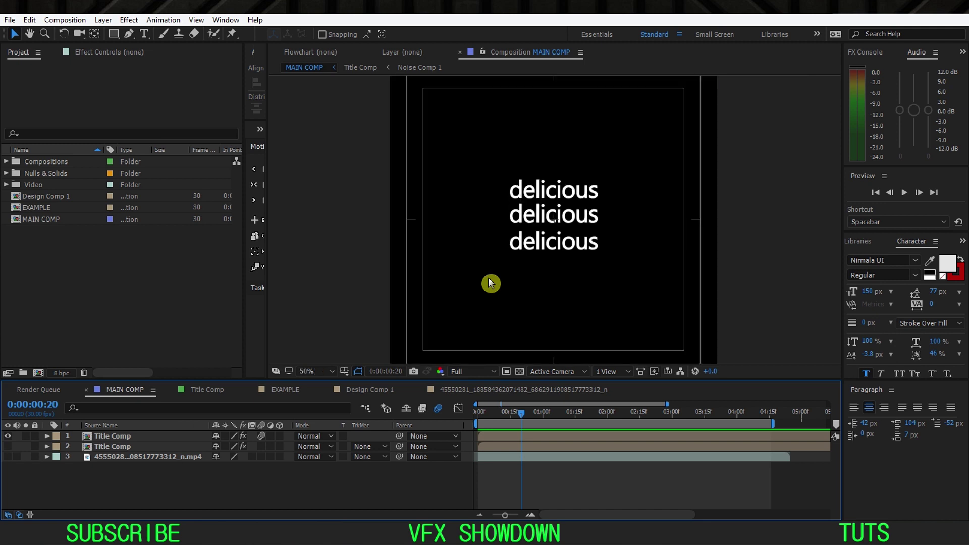
Step: Replay MAIN COMP repeatedly from its first frame to review the full title and logo animation
{"action": "left_click_drag", "start_coordinate": [493, 408], "coordinate": [445, 433]}
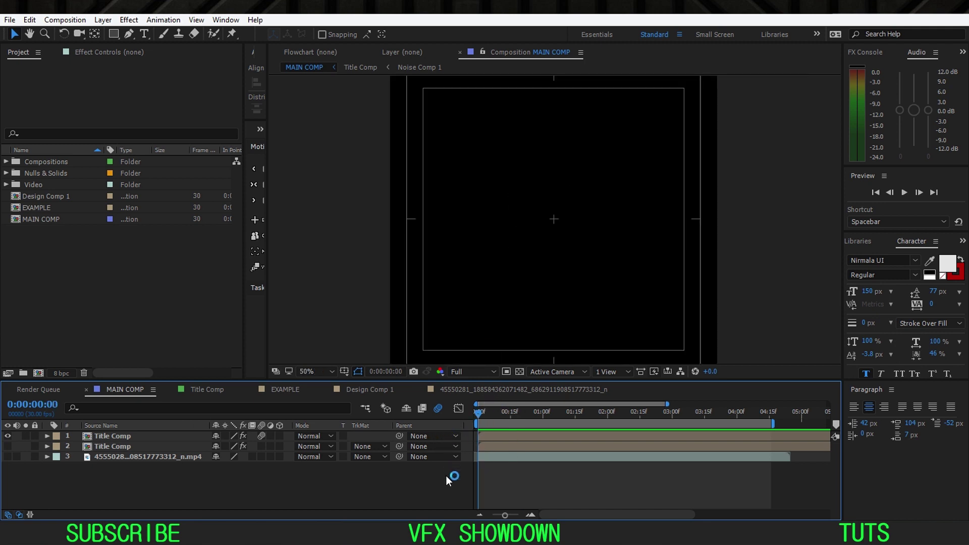
{"action": "key", "text": "space"}
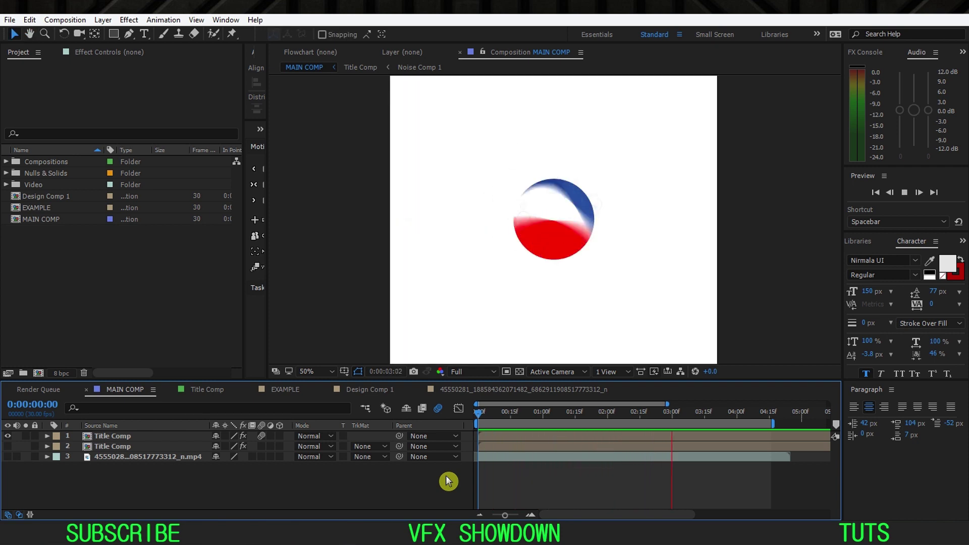
{"action": "key", "text": "space"}
{"action": "left_click_drag", "start_coordinate": [675, 419], "coordinate": [450, 481]}
{"action": "key", "text": "space"}
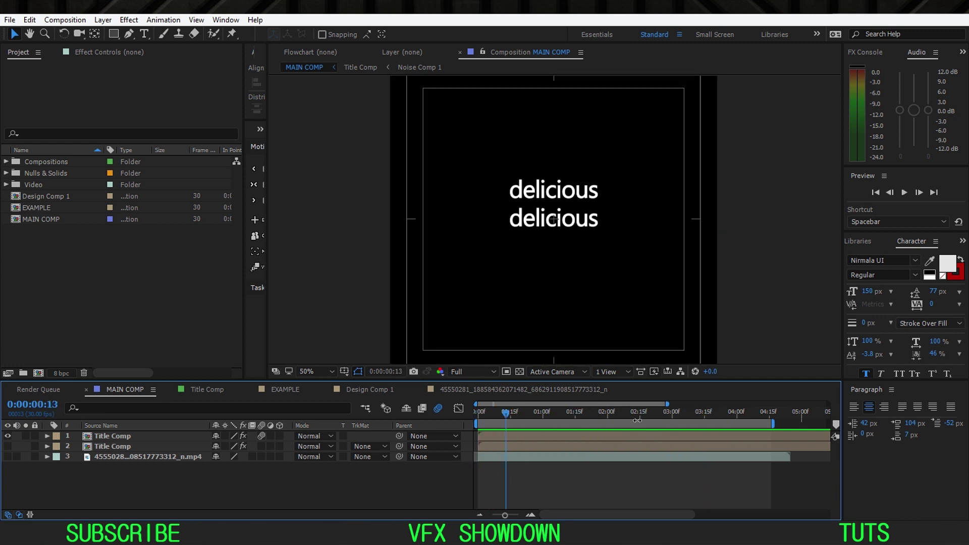
{"action": "left_click_drag", "start_coordinate": [674, 419], "coordinate": [435, 473]}
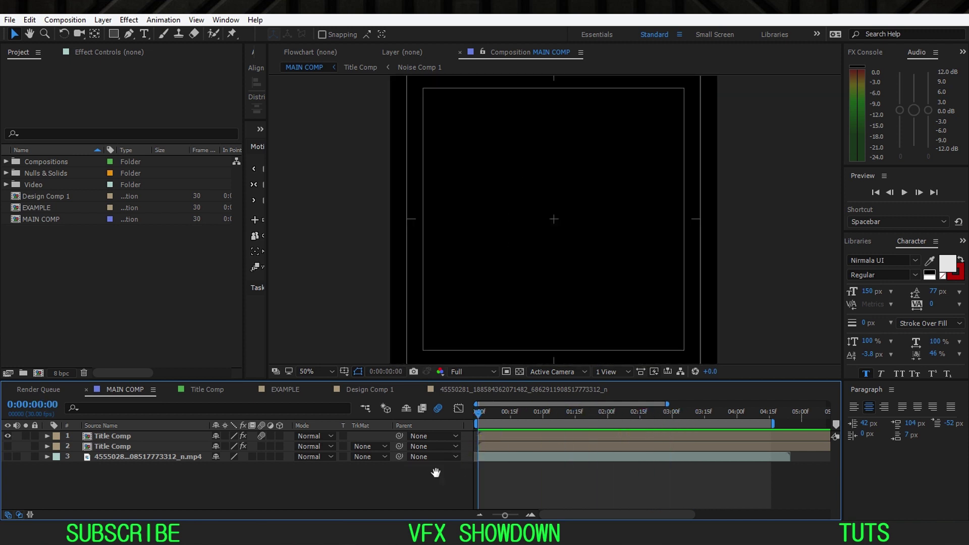
{"action": "key", "text": "space"}
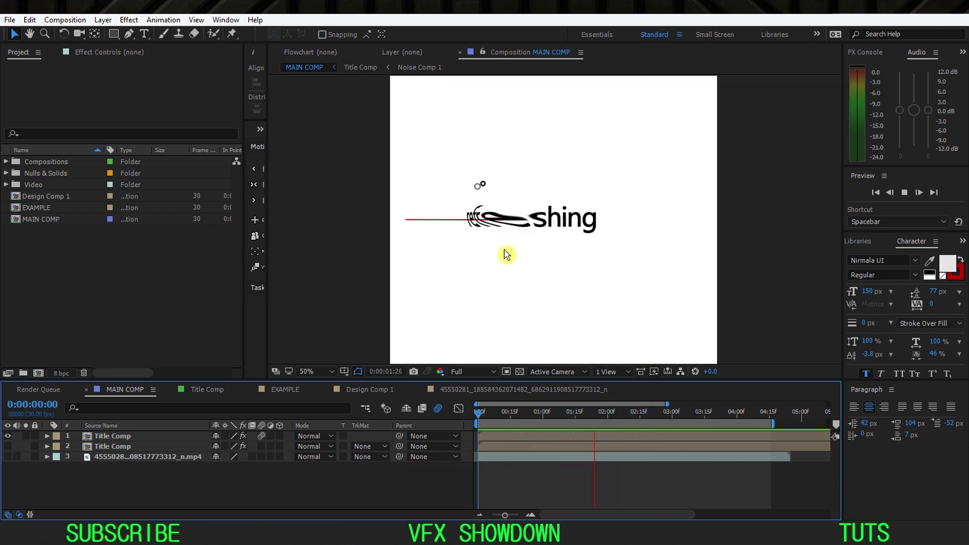
Step: Scrub MAIN COMP from the stacked "delicious" text through the spinning logo, and return to the first frame
{"action": "key", "text": "space"}
{"action": "left_click", "coordinate": [522, 422]}
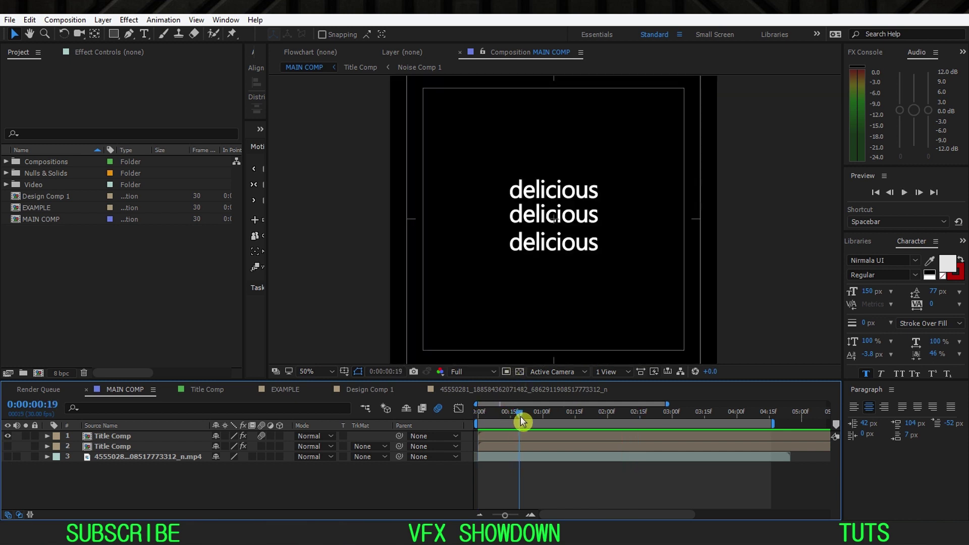
{"action": "left_click_drag", "start_coordinate": [537, 417], "coordinate": [662, 425]}
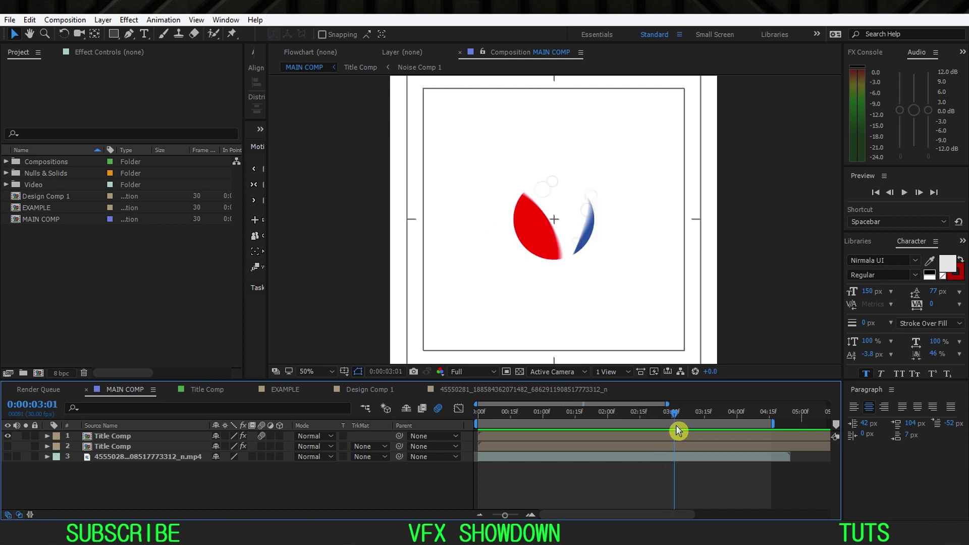
{"action": "left_click_drag", "start_coordinate": [722, 426], "coordinate": [406, 320]}
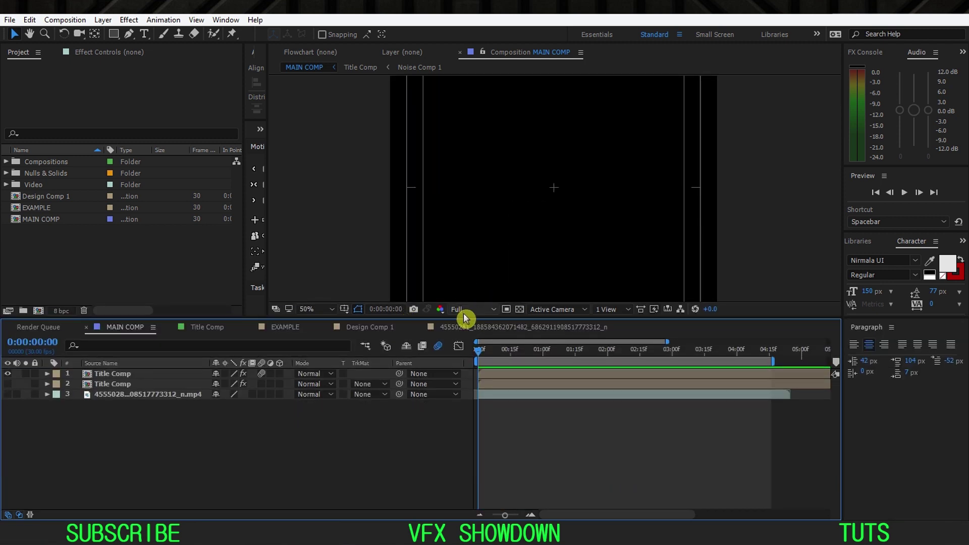
Step: Adjust the timeline height, scrub MAIN COMP to the "delicious" text at 0:00:00:17, and open the reference composition for comparison
{"action": "left_click_drag", "start_coordinate": [465, 324], "coordinate": [464, 340]}
{"action": "left_click_drag", "start_coordinate": [505, 373], "coordinate": [454, 368]}
{"action": "left_click_drag", "start_coordinate": [458, 334], "coordinate": [448, 359]}
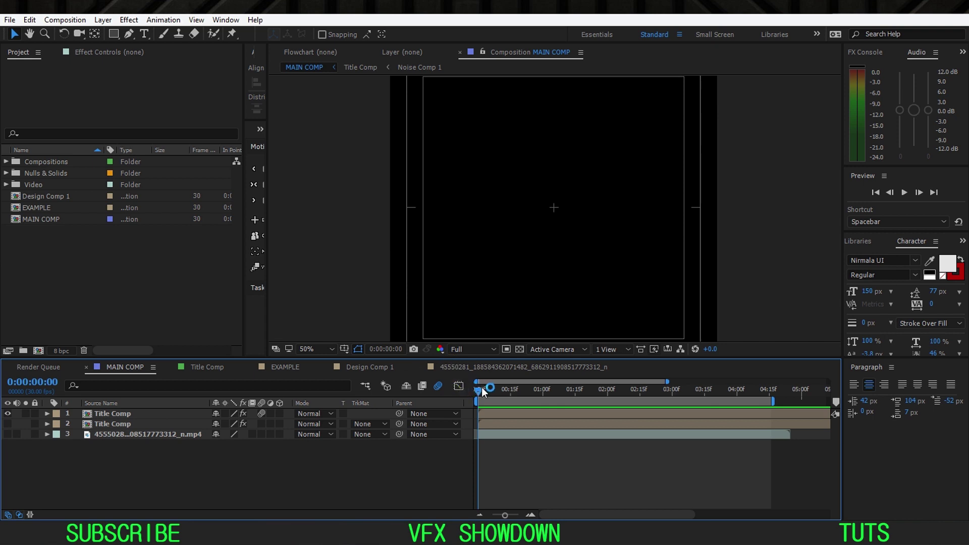
{"action": "left_click_drag", "start_coordinate": [487, 390], "coordinate": [518, 397]}
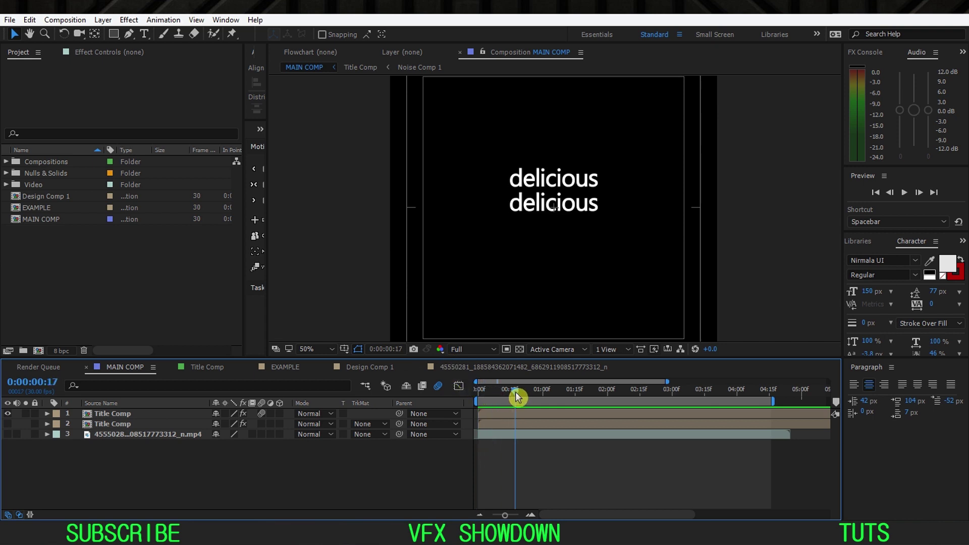
{"action": "left_click", "coordinate": [524, 367]}
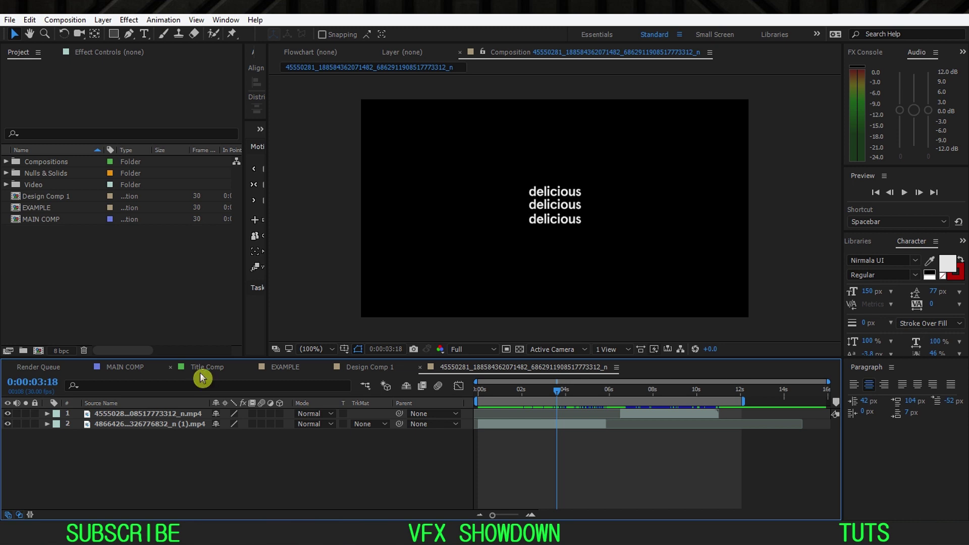
Step: Scrub the reference composition from the stacked text to the warped "delicious" frame at 0:00:04:05
{"action": "left_click_drag", "start_coordinate": [560, 398], "coordinate": [568, 398]}
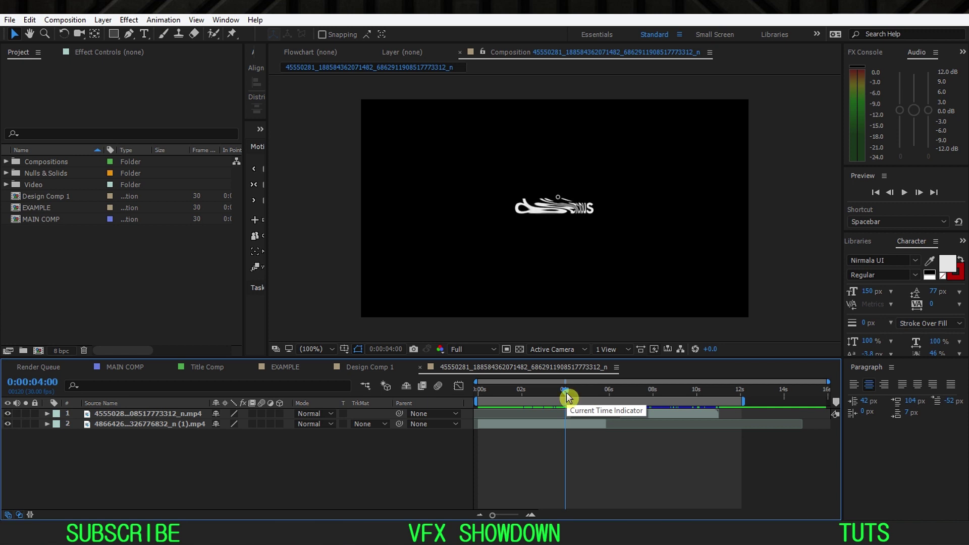
{"action": "key", "text": "period"}
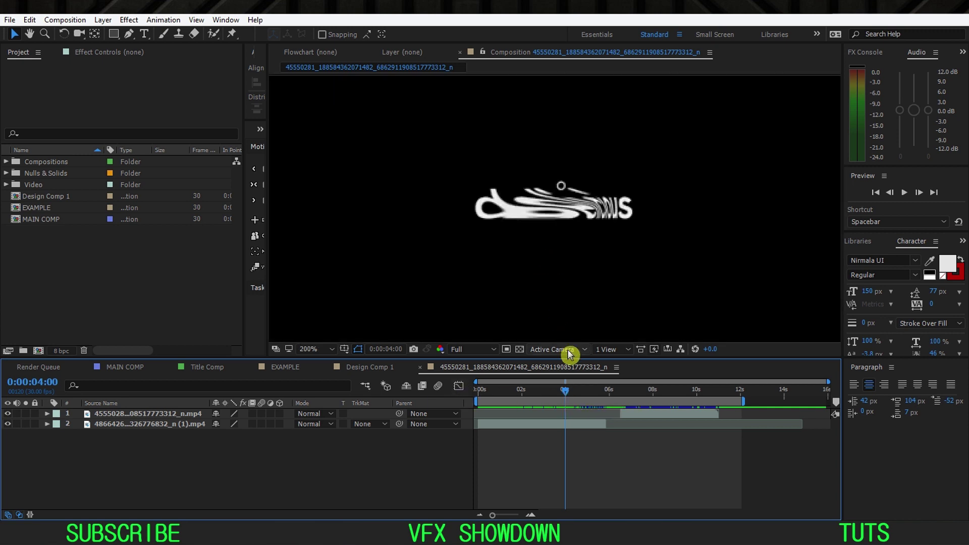
{"action": "left_click_drag", "start_coordinate": [566, 395], "coordinate": [569, 398]}
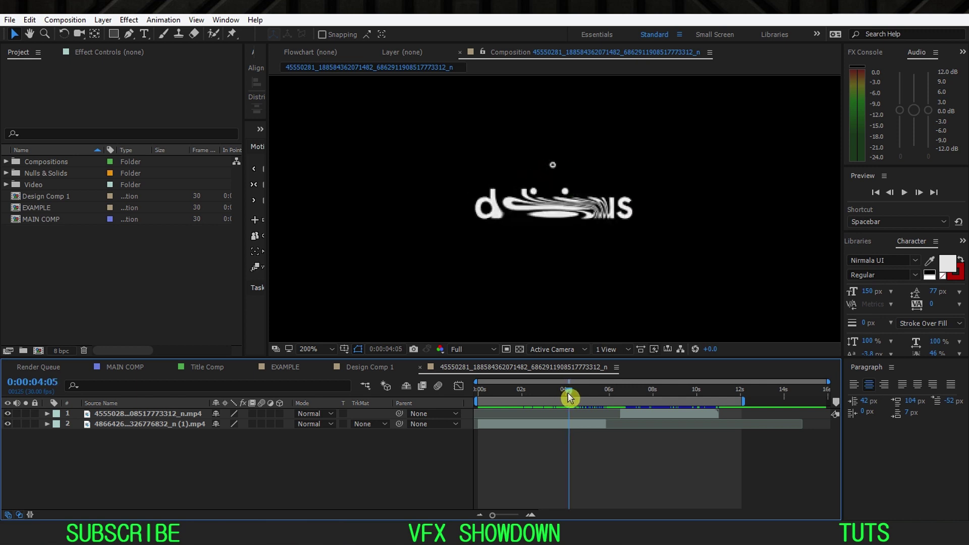
Step: Return to MAIN COMP and examine the Liquify settings and animated effect properties of its first Title Comp layer
{"action": "left_click", "coordinate": [208, 371]}
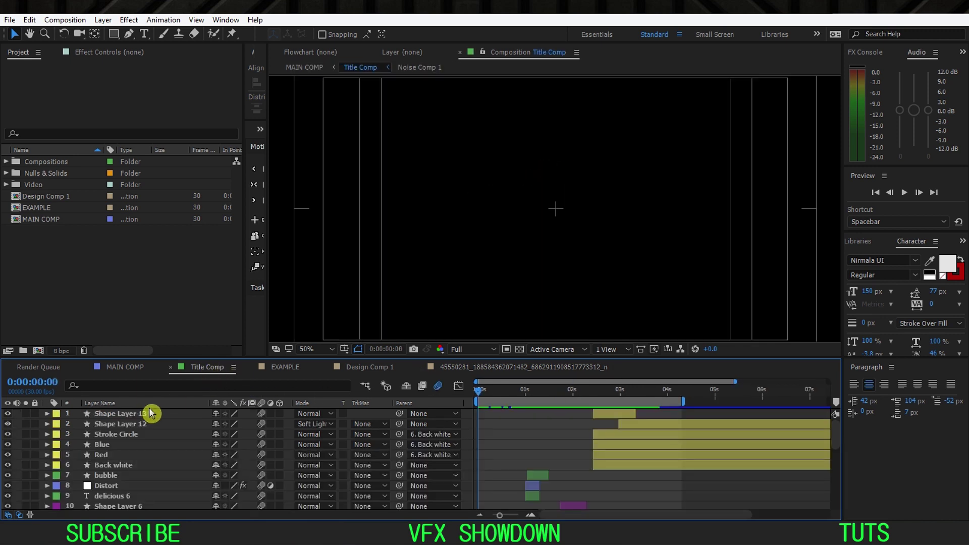
{"action": "left_click", "coordinate": [125, 367]}
{"action": "left_click", "coordinate": [120, 414]}
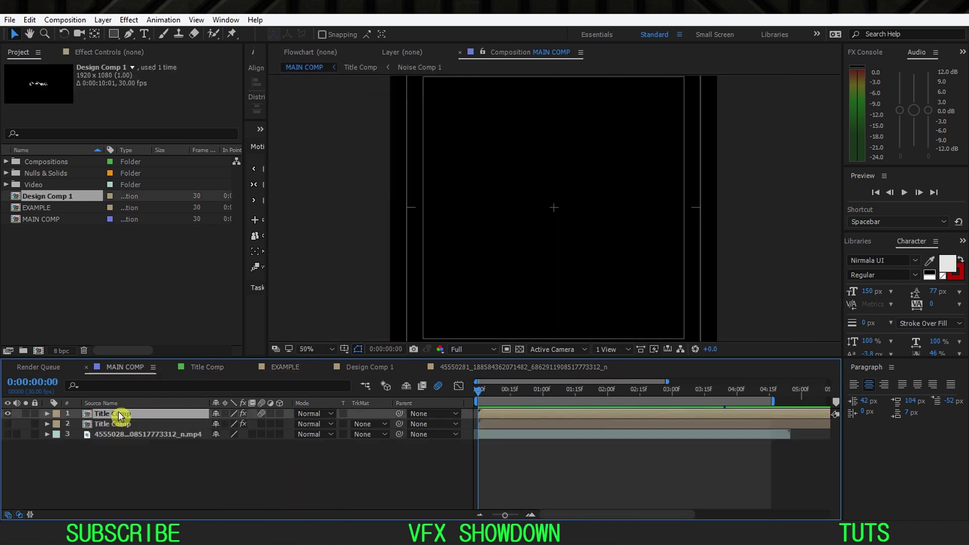
{"action": "left_click", "coordinate": [100, 52]}
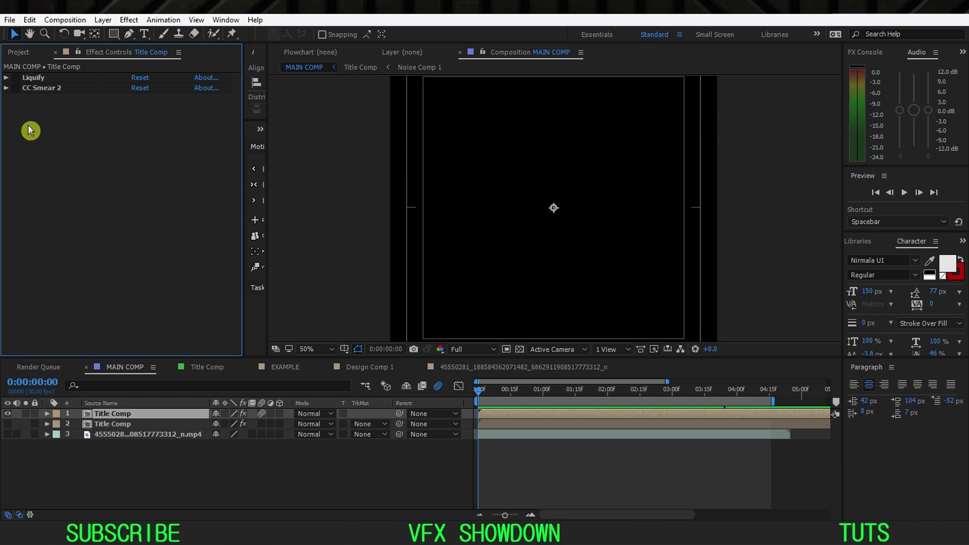
{"action": "left_click", "coordinate": [18, 80]}
{"action": "left_click", "coordinate": [8, 79]}
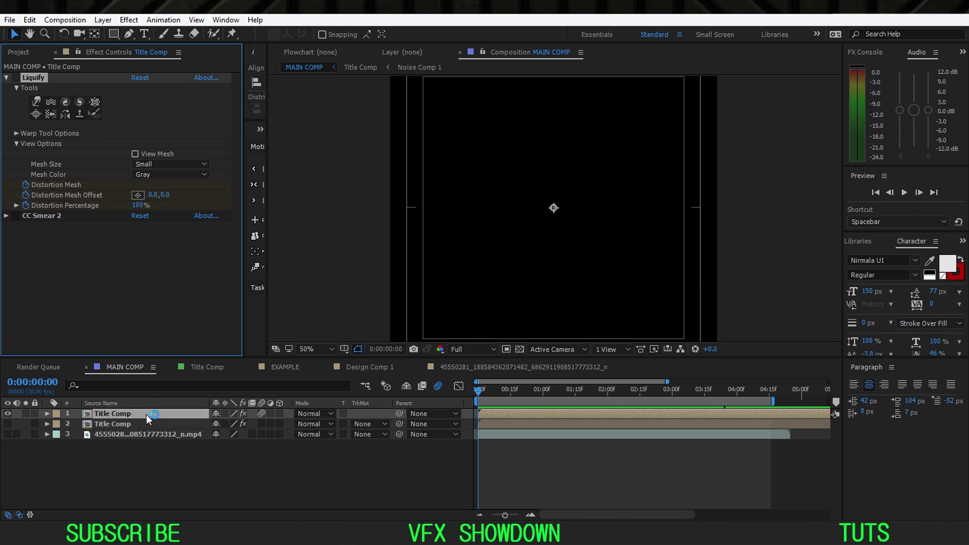
{"action": "key", "text": "u"}
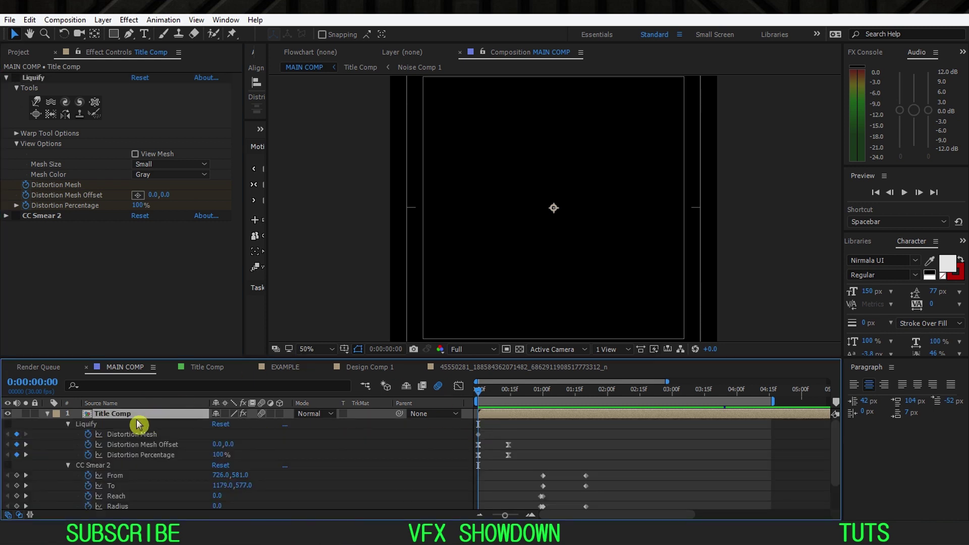
{"action": "left_click", "coordinate": [47, 415]}
Step: Inspect the Liquify effect on the second Title Comp layer in MAIN COMP, and collapse its settings
{"action": "left_click", "coordinate": [108, 425]}
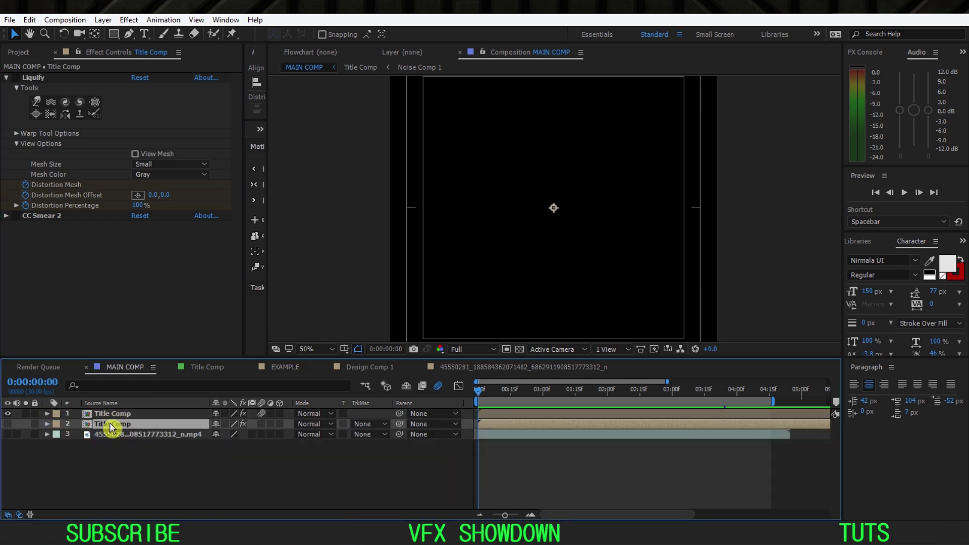
{"action": "left_click", "coordinate": [6, 79]}
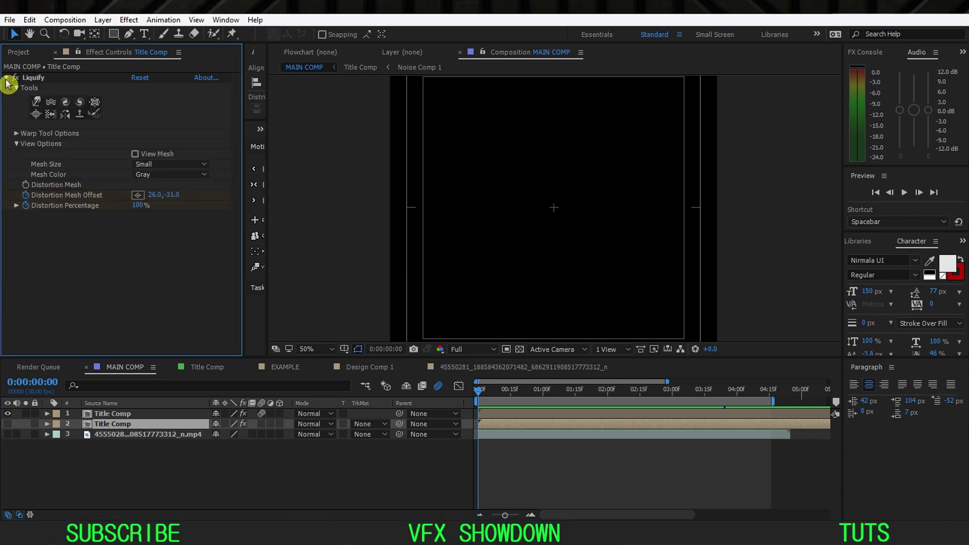
{"action": "left_click", "coordinate": [7, 81]}
{"action": "key", "text": "ctrl+Up"}
{"action": "key", "text": "ctrl+Down"}
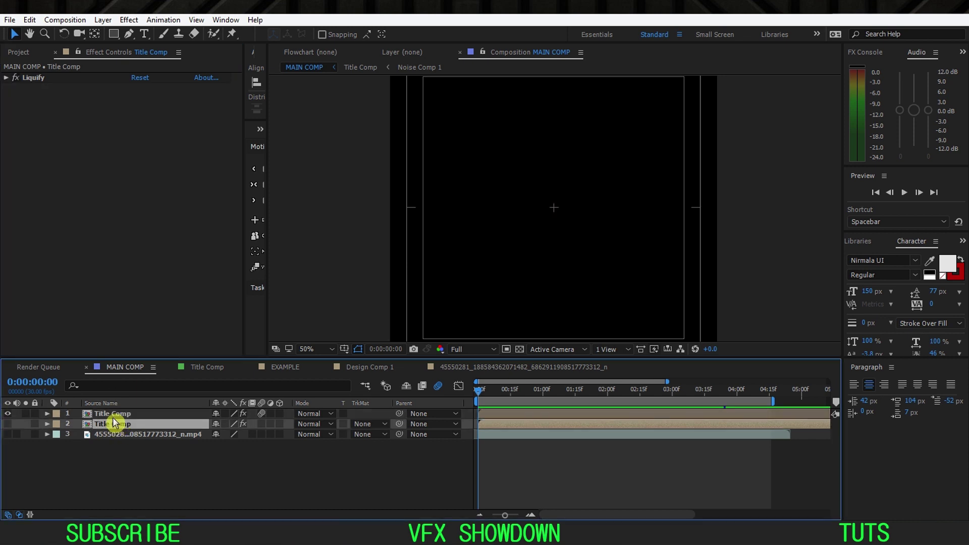
{"action": "key", "text": "ctrl+Up"}
Step: Open Title Comp from MAIN COMP, examine its full layer stack and scrub from the first frame to 0:00:02:17
{"action": "double_click", "coordinate": [114, 427]}
{"action": "left_click_drag", "start_coordinate": [478, 357], "coordinate": [480, 297]}
{"action": "key", "text": "grave"}
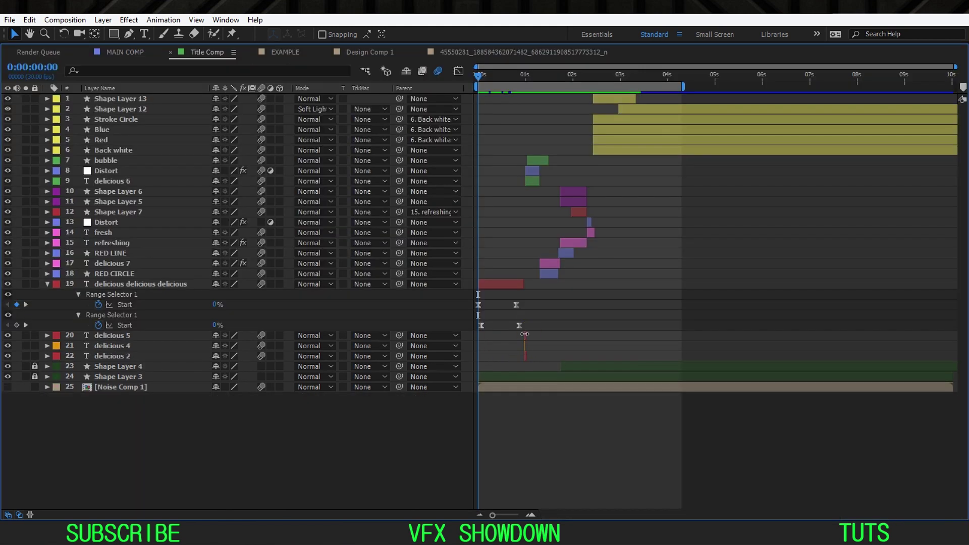
{"action": "key", "text": "Page_Down"}
{"action": "key", "text": "Page_Down"}
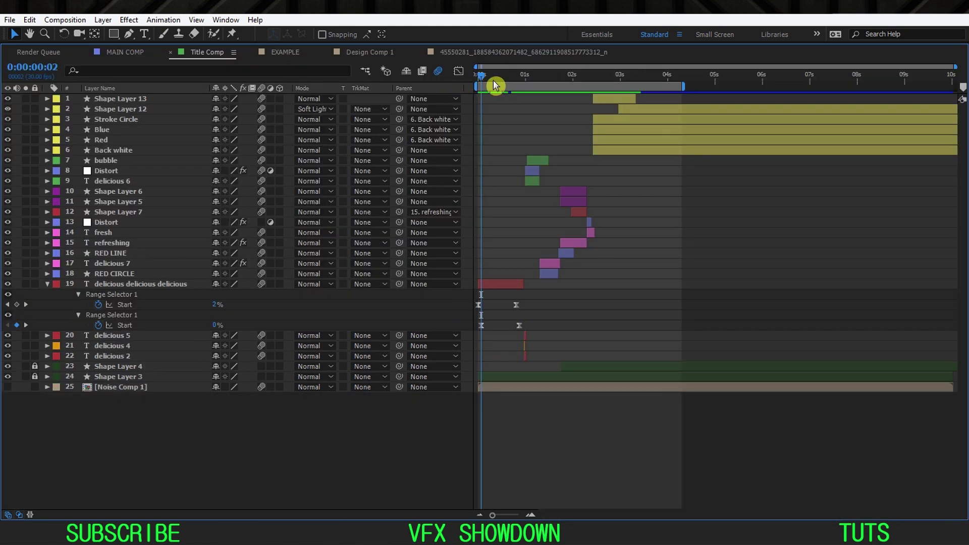
{"action": "left_click_drag", "start_coordinate": [495, 85], "coordinate": [630, 87]}
{"action": "key", "text": "grave"}
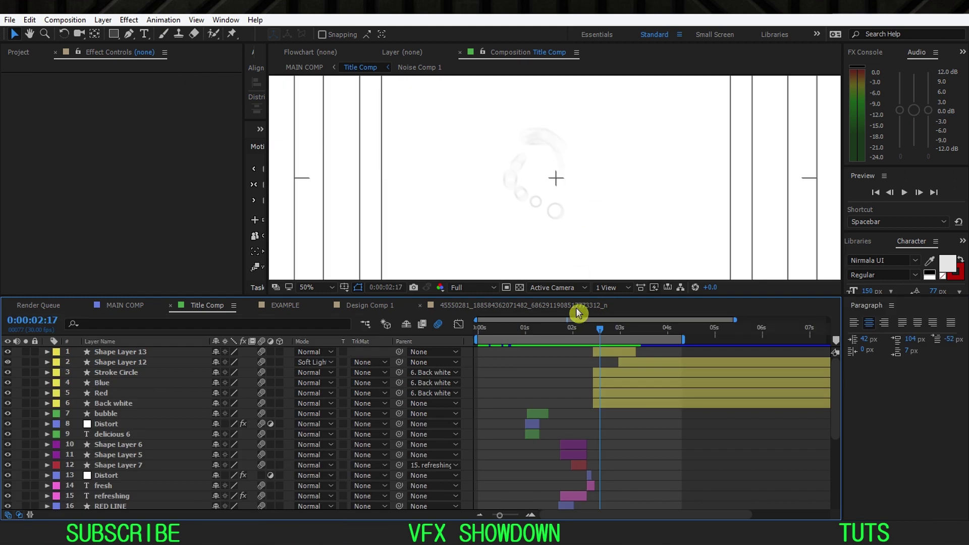
Step: Scrub Title Comp from the stacked "delicious" text at 0:00:00:16 to 0:00:03:00 and review its complete layer list
{"action": "left_click", "coordinate": [18, 52]}
{"action": "left_click", "coordinate": [504, 331]}
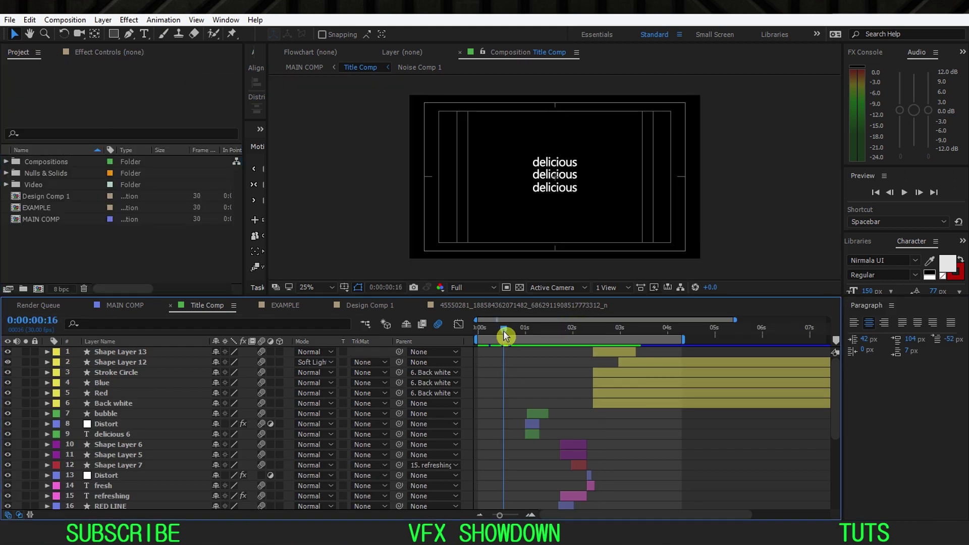
{"action": "left_click_drag", "start_coordinate": [504, 331], "coordinate": [621, 352]}
{"action": "key", "text": "grave"}
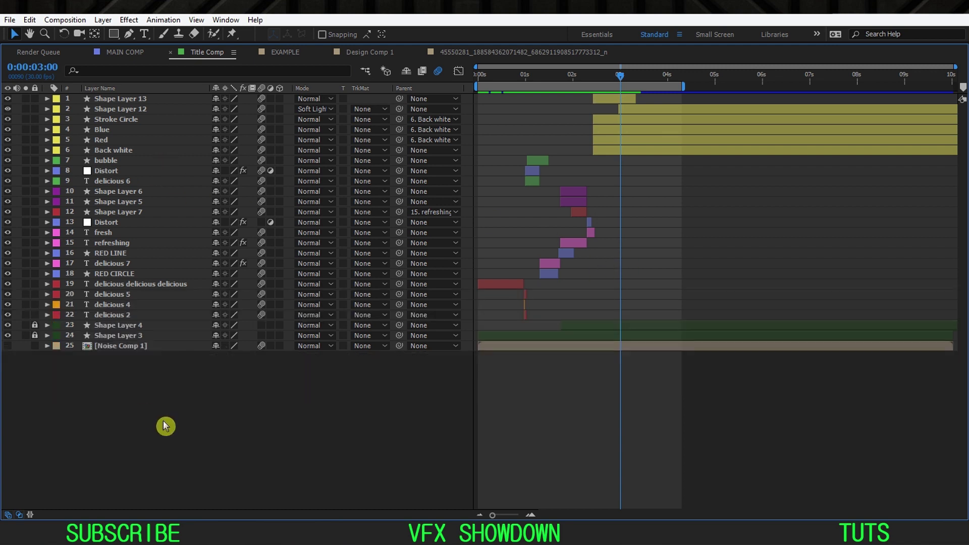
{"action": "key", "text": "grave"}
Step: Switch to Design Comp 1, fit it to the viewer, scrub through its warped text and return to the first frame
{"action": "left_click", "coordinate": [380, 306]}
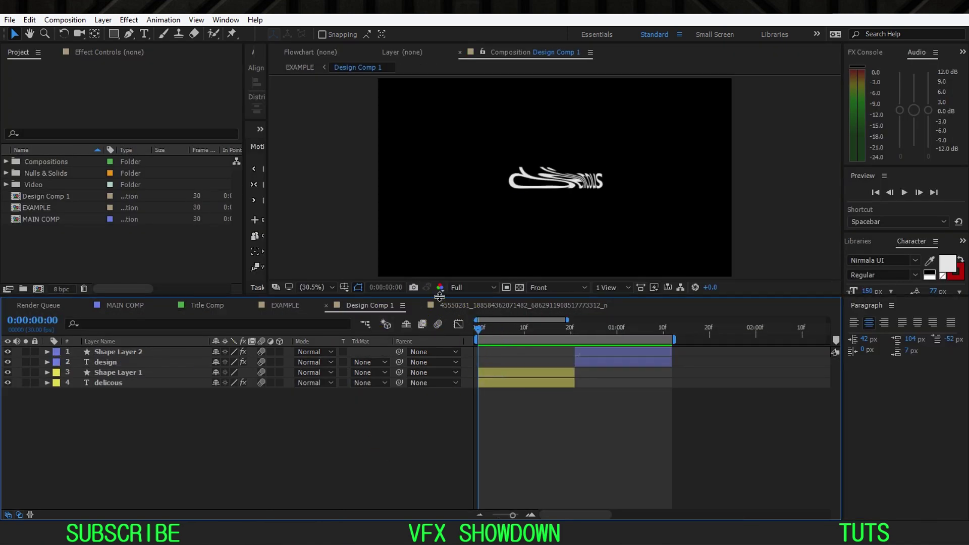
{"action": "left_click_drag", "start_coordinate": [440, 296], "coordinate": [440, 365]}
{"action": "left_click", "coordinate": [313, 355]}
{"action": "left_click", "coordinate": [343, 152]}
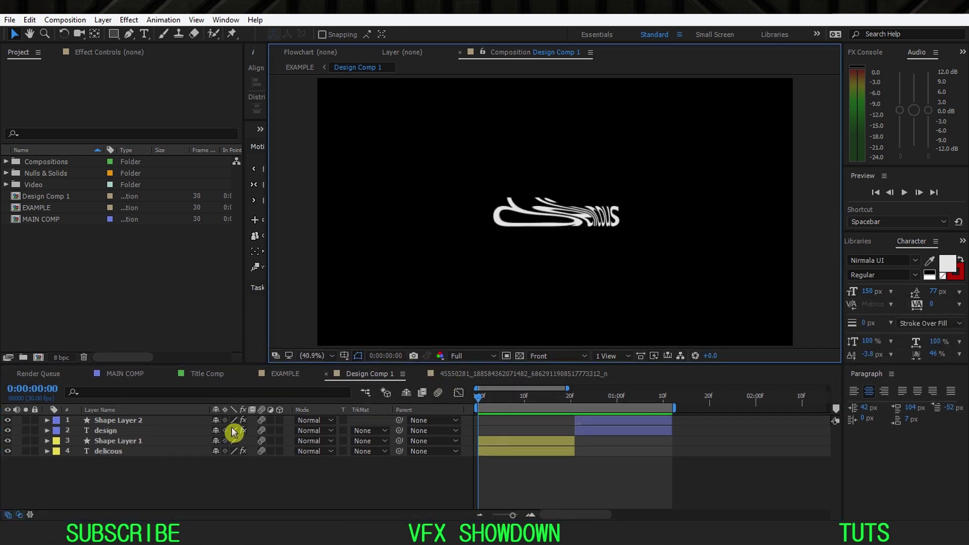
{"action": "left_click", "coordinate": [297, 480]}
{"action": "left_click_drag", "start_coordinate": [575, 399], "coordinate": [431, 420]}
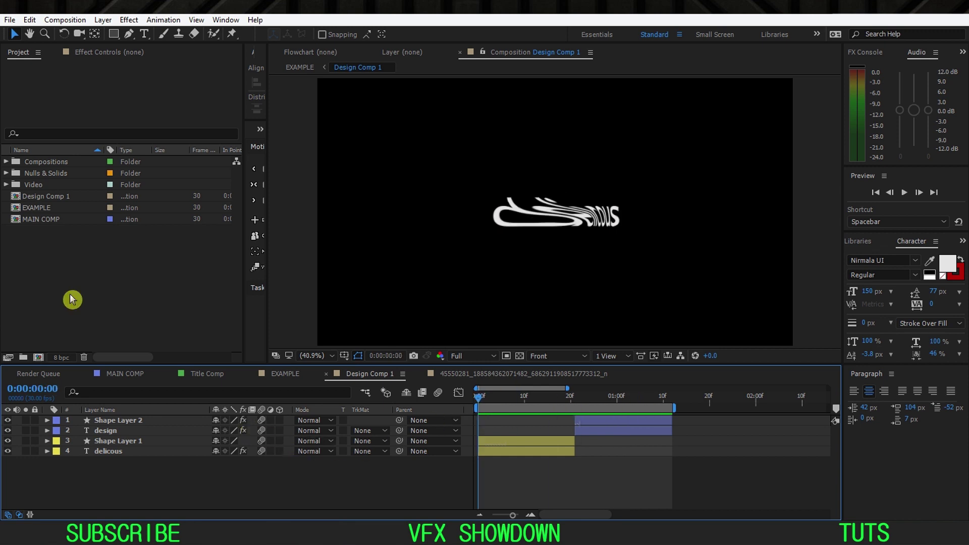
Step: Create a new composition with a height of 720 px and a duration of 0:00:10:25
{"action": "key", "text": "ctrl+n"}
{"action": "left_click", "coordinate": [243, 223]}
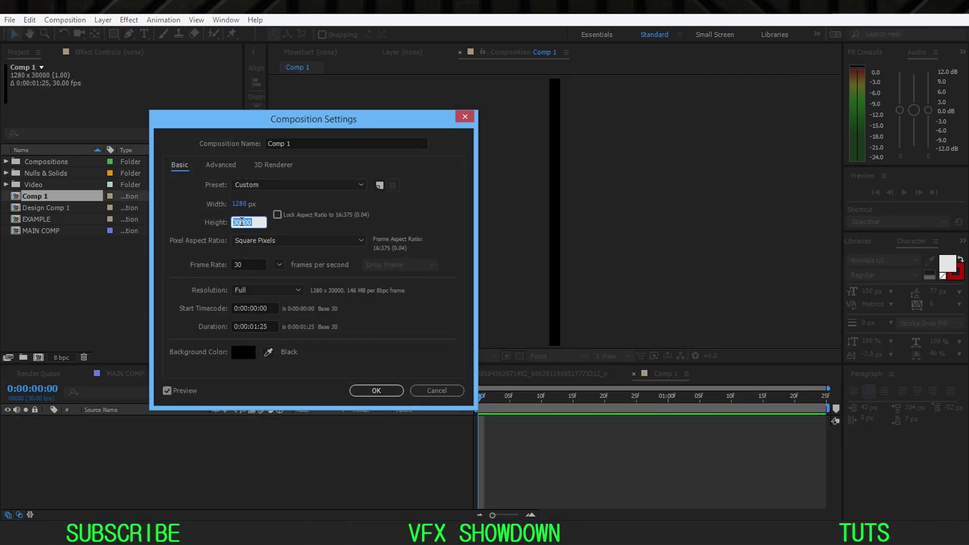
{"action": "type", "text": "720"}
{"action": "left_click", "coordinate": [366, 353]}
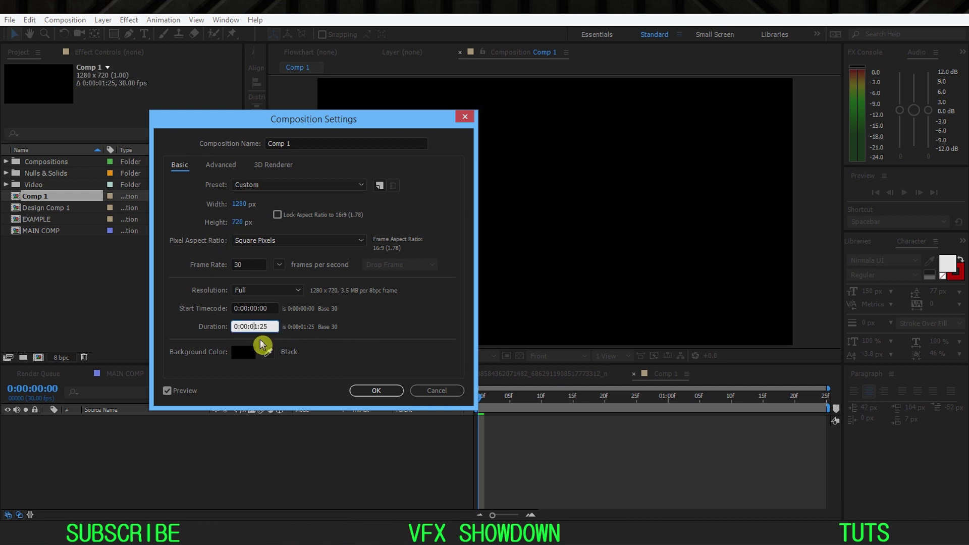
{"action": "type", "text": "10"}
{"action": "key", "text": "Delete"}
{"action": "key", "text": "Return"}
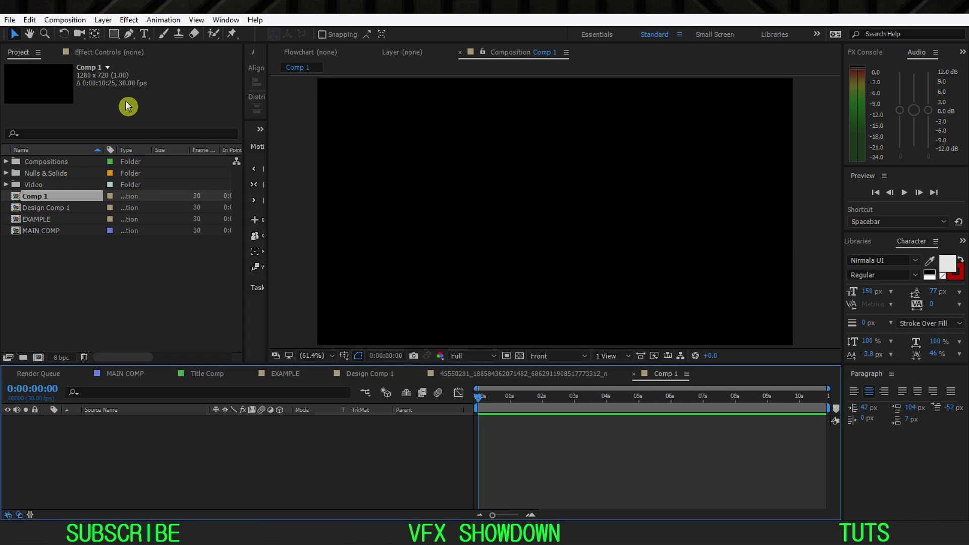
Step: Add a text layer reading "delicous" in lowercase to Comp 1
{"action": "left_click", "coordinate": [144, 34]}
{"action": "left_click", "coordinate": [497, 230]}
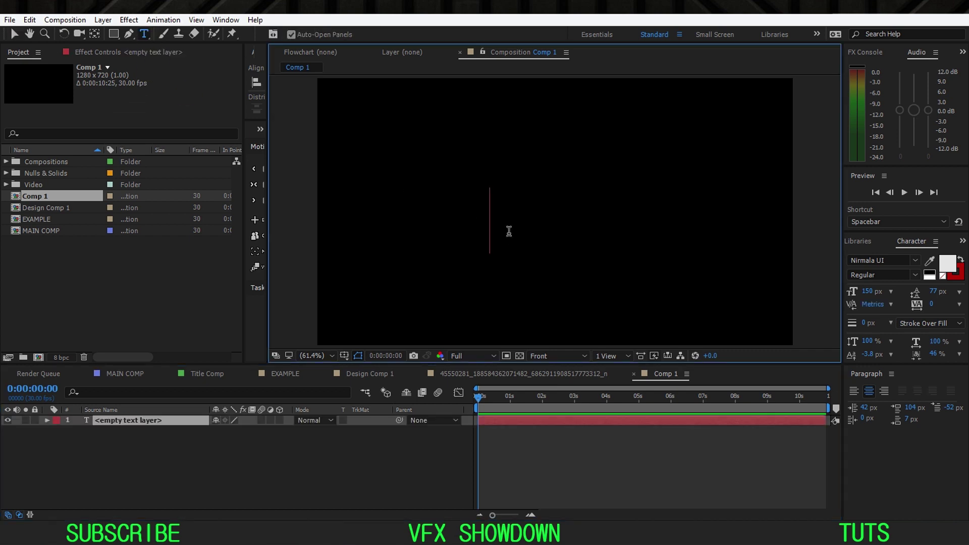
{"action": "type", "text": "De"}
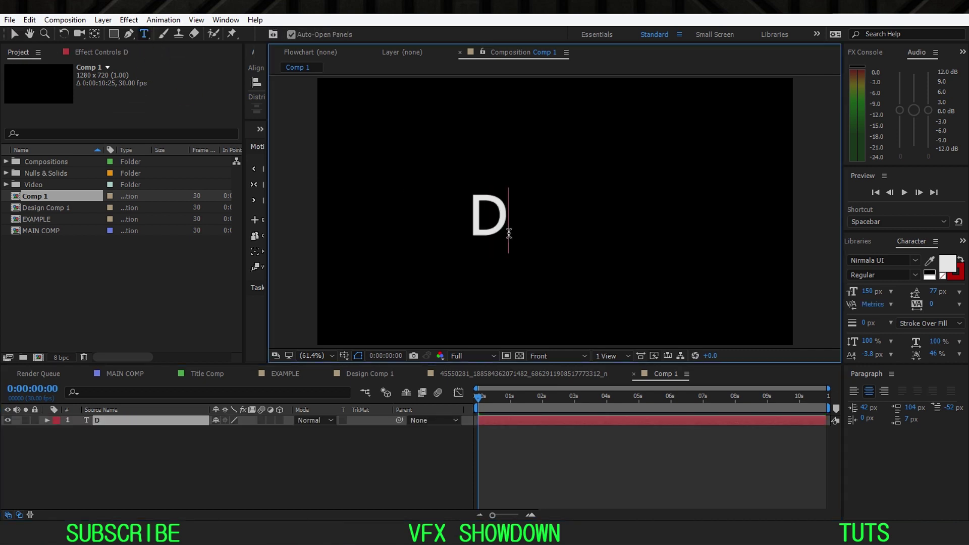
{"action": "key", "text": "BackSpace"}
{"action": "key", "text": "BackSpace"}
{"action": "type", "text": "D"}
{"action": "key", "text": "BackSpace"}
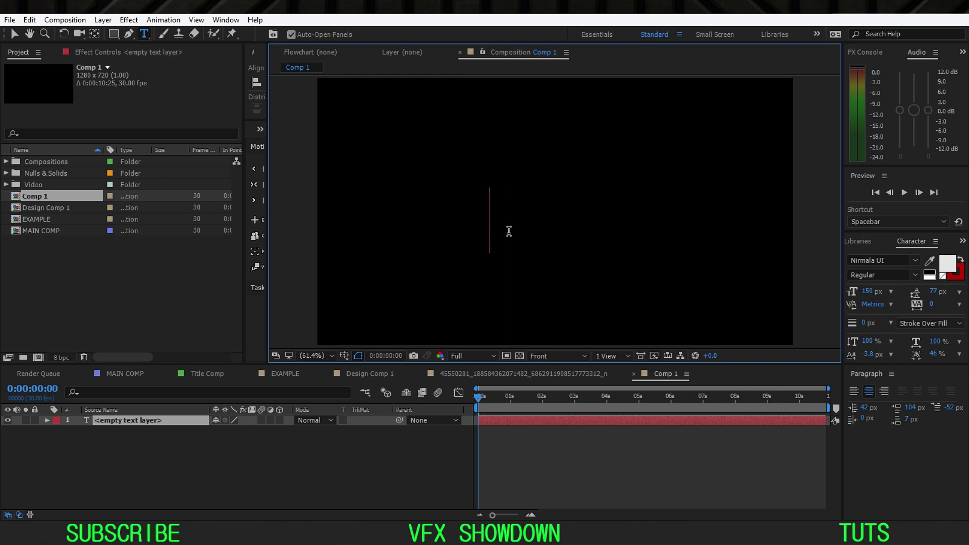
{"action": "type", "text": "delicous"}
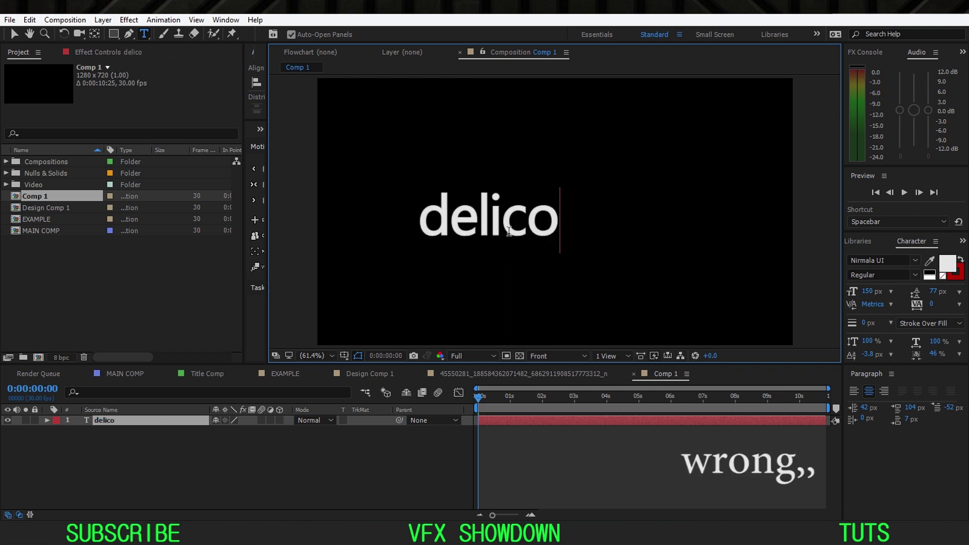
Step: Center the anchor point of the "delicous" text and align the layer horizontally and vertically to the composition's center
{"action": "left_click", "coordinate": [181, 424]}
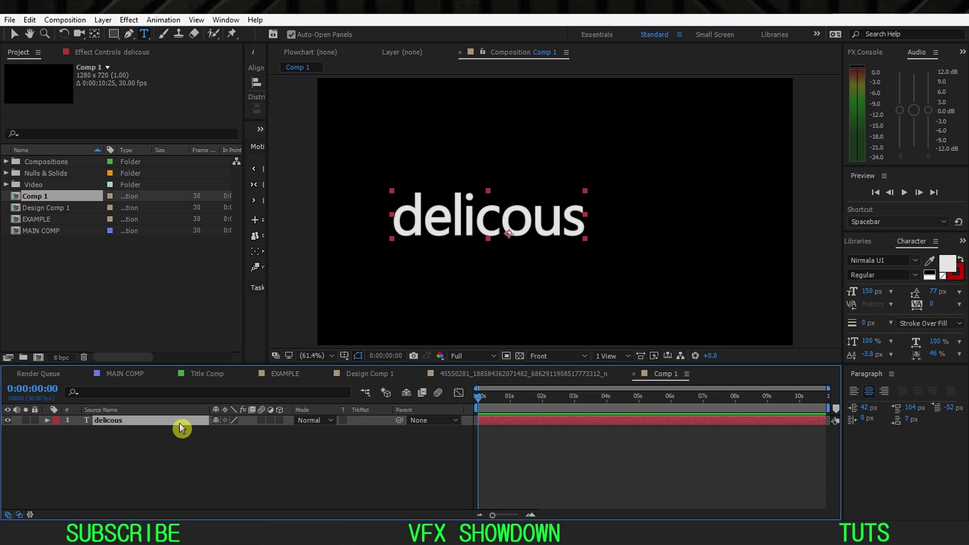
{"action": "key", "text": "ctrl+alt+Home"}
{"action": "key", "text": "v"}
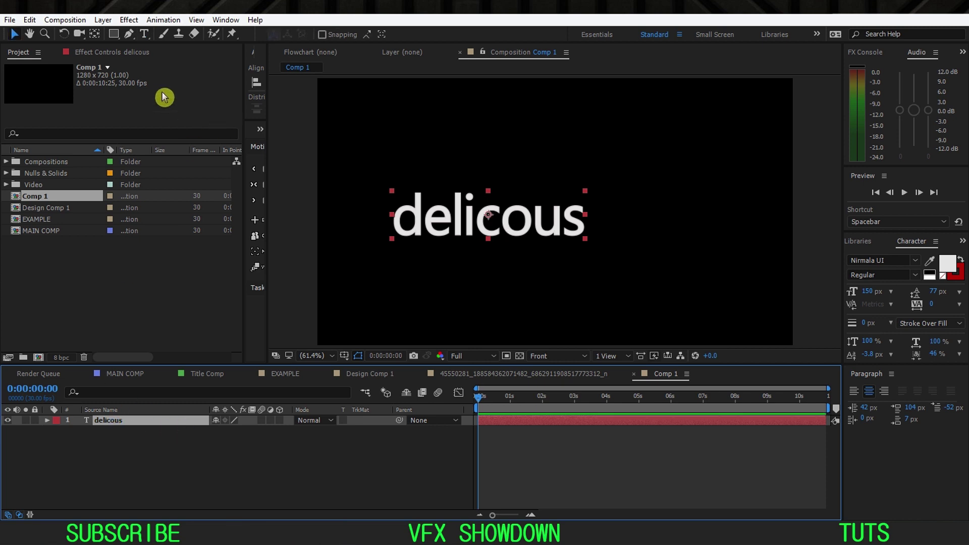
{"action": "left_click_drag", "start_coordinate": [270, 86], "coordinate": [384, 107]}
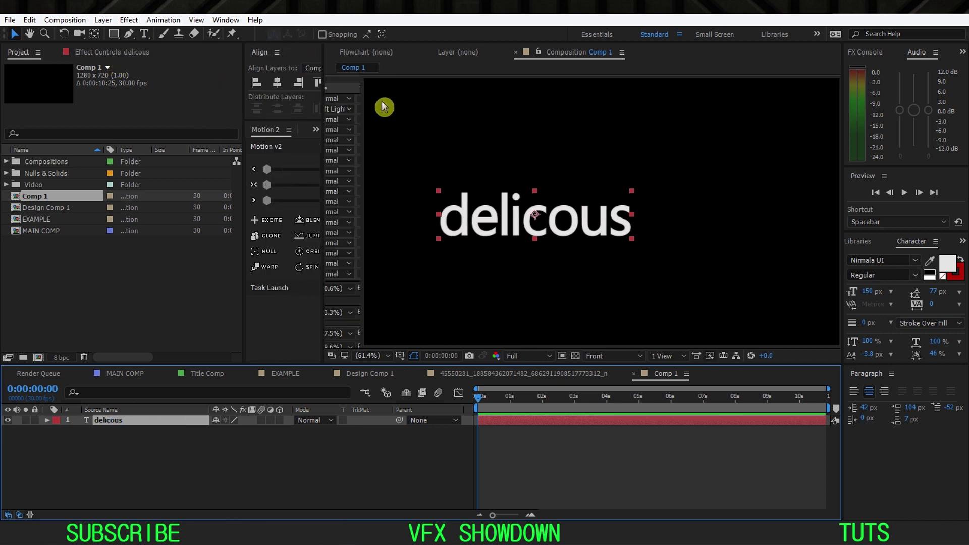
{"action": "left_click", "coordinate": [278, 82]}
{"action": "left_click", "coordinate": [339, 82]}
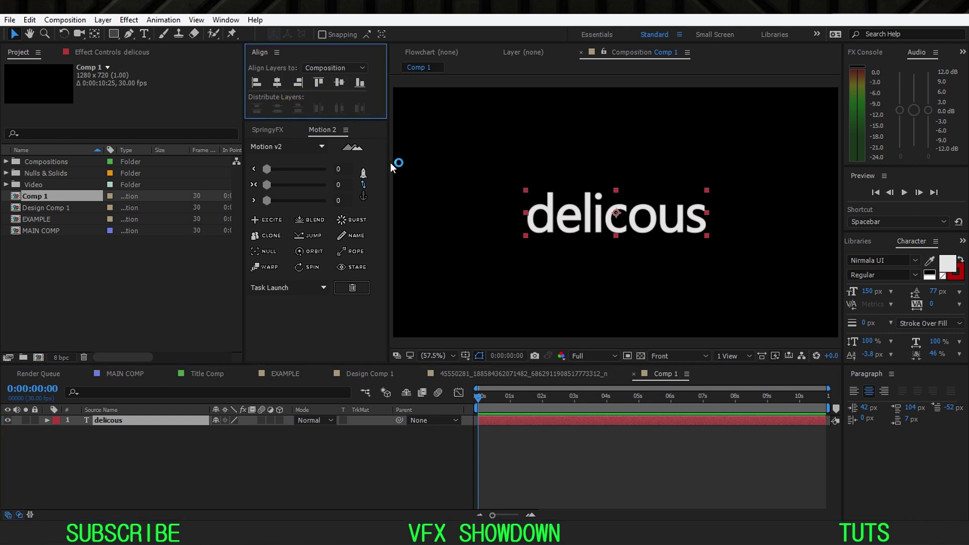
{"action": "left_click_drag", "start_coordinate": [387, 165], "coordinate": [336, 322]}
{"action": "left_click", "coordinate": [371, 448]}
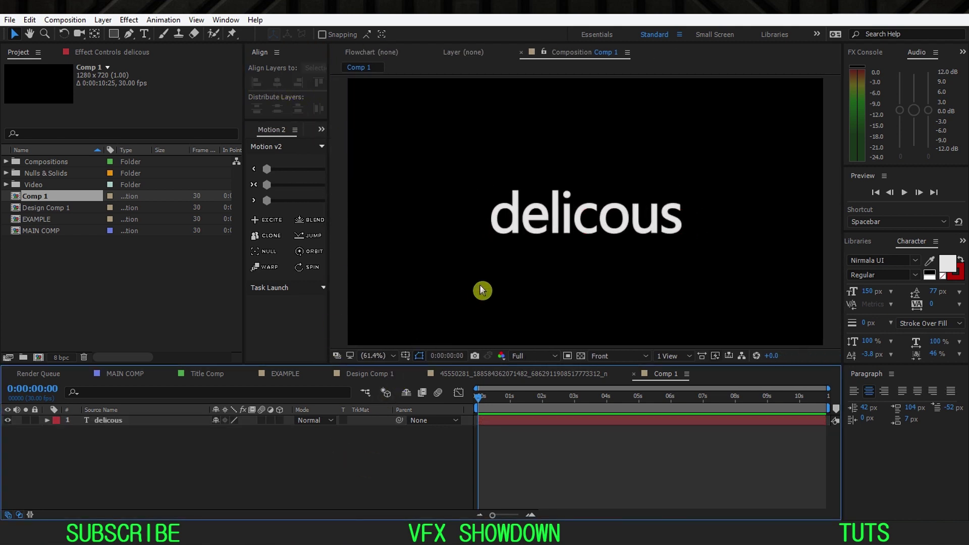
Step: Scale the "delicous" text down proportionally to about half its size, about 160 px wide
{"action": "left_click", "coordinate": [549, 213]}
{"action": "scroll", "coordinate": [502, 241], "scroll_direction": "up", "scroll_amount": 2}
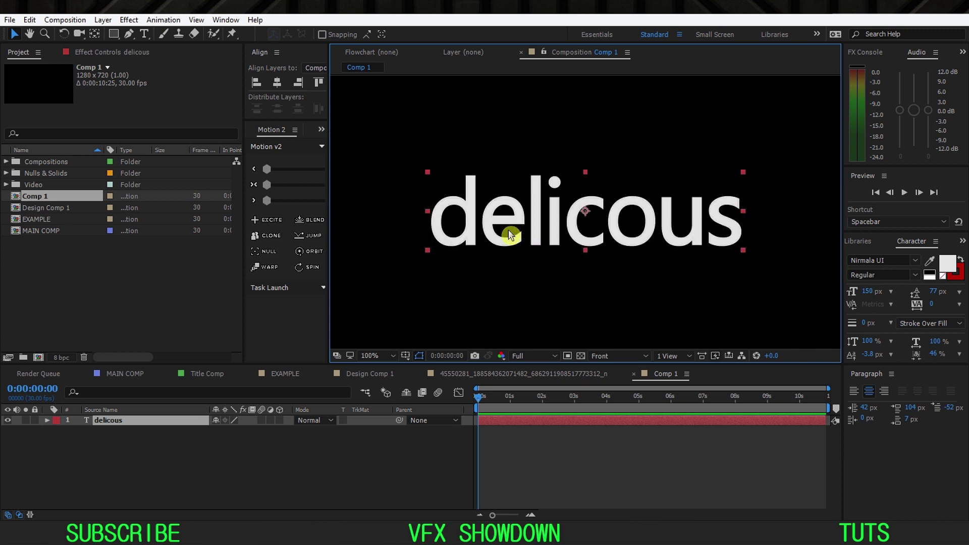
{"action": "scroll", "coordinate": [438, 245], "scroll_direction": "down", "scroll_amount": 2}
{"action": "left_click_drag", "start_coordinate": [489, 255], "coordinate": [548, 231]}
{"action": "left_click", "coordinate": [419, 464]}
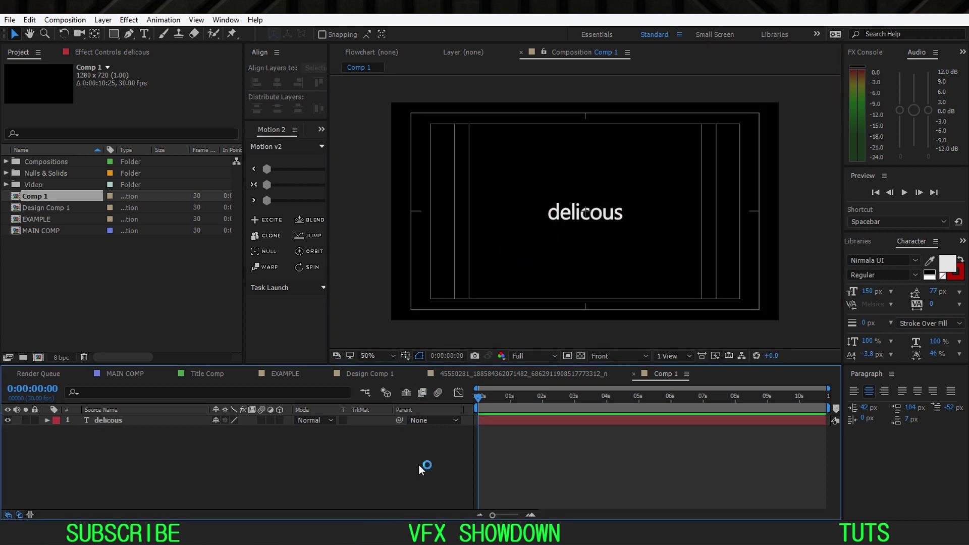
{"action": "scroll", "coordinate": [574, 255], "scroll_direction": "up", "scroll_amount": 2}
{"action": "scroll", "coordinate": [573, 256], "scroll_direction": "up", "scroll_amount": 2}
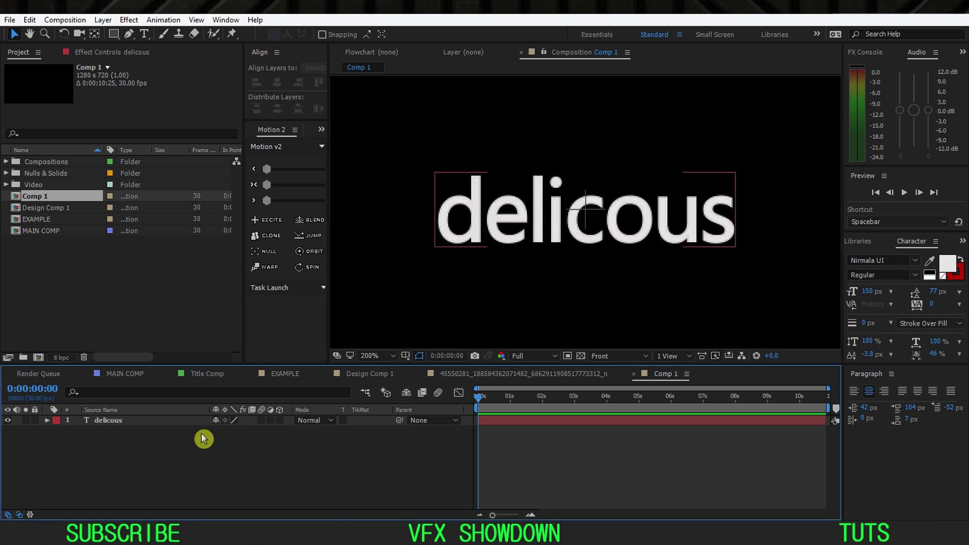
Step: Widen the Align and Motion 2 area slightly and fit the whole Comp 1 frame in the viewer
{"action": "left_click", "coordinate": [167, 422]}
{"action": "left_click_drag", "start_coordinate": [291, 86], "coordinate": [349, 87]}
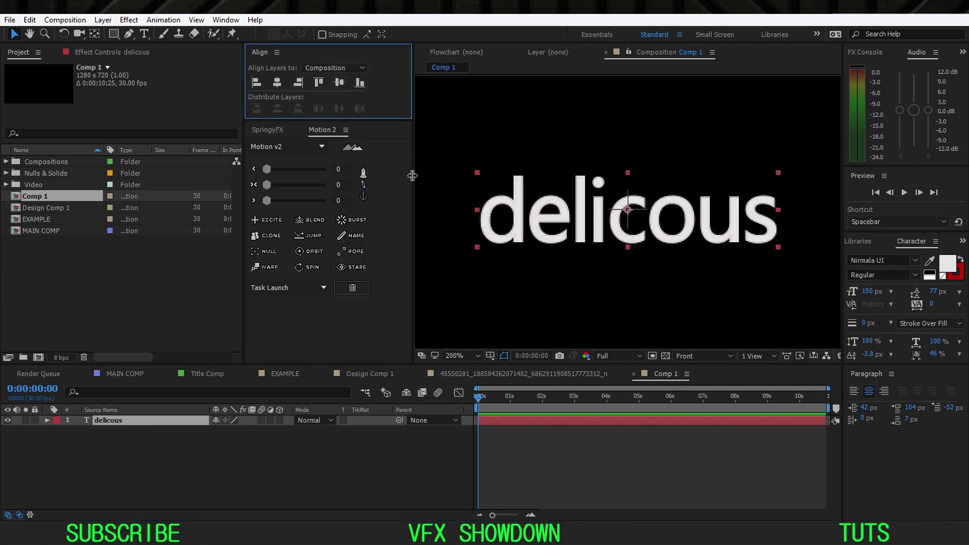
{"action": "left_click_drag", "start_coordinate": [411, 173], "coordinate": [368, 264]}
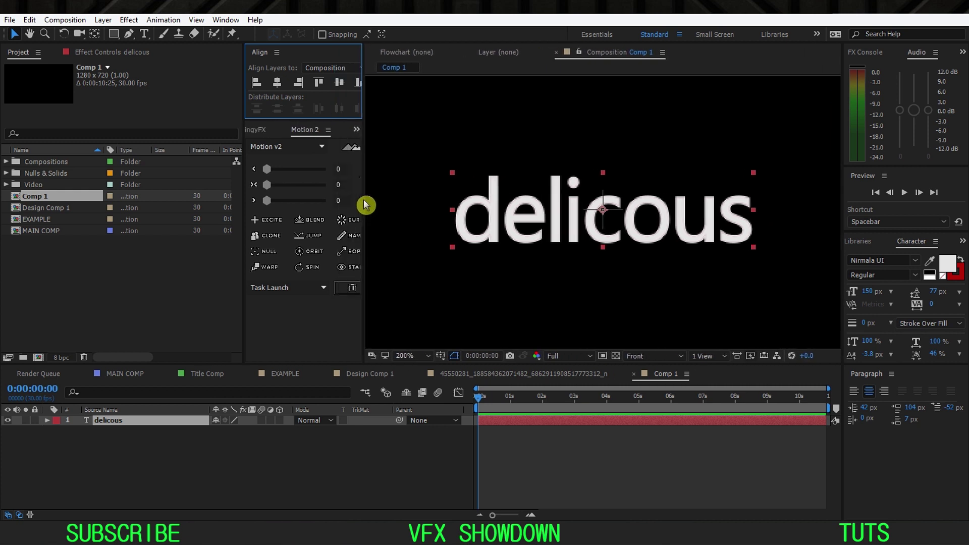
{"action": "left_click", "coordinate": [394, 445]}
{"action": "left_click", "coordinate": [405, 356]}
{"action": "left_click", "coordinate": [433, 153]}
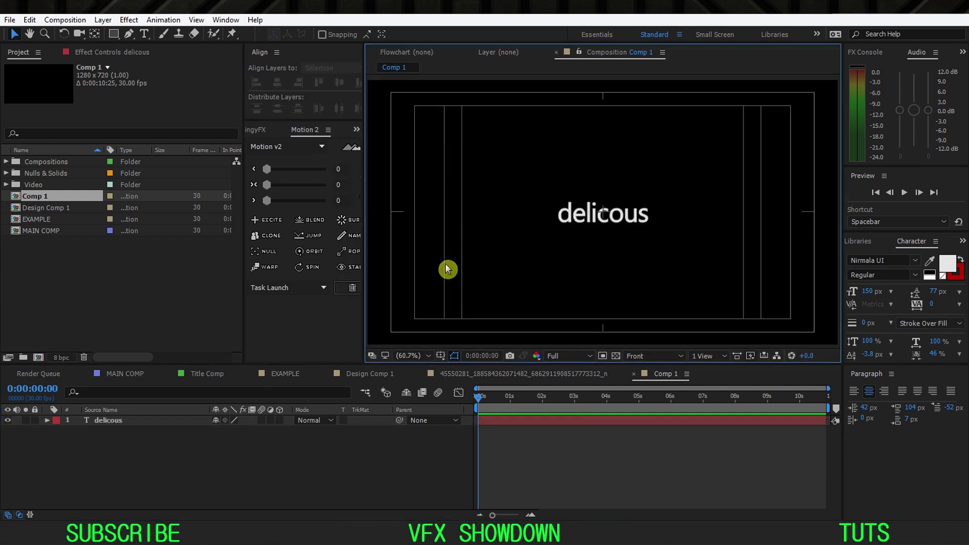
Step: Apply the CC Smear effect to the "delicous" text layer
{"action": "left_click", "coordinate": [156, 422]}
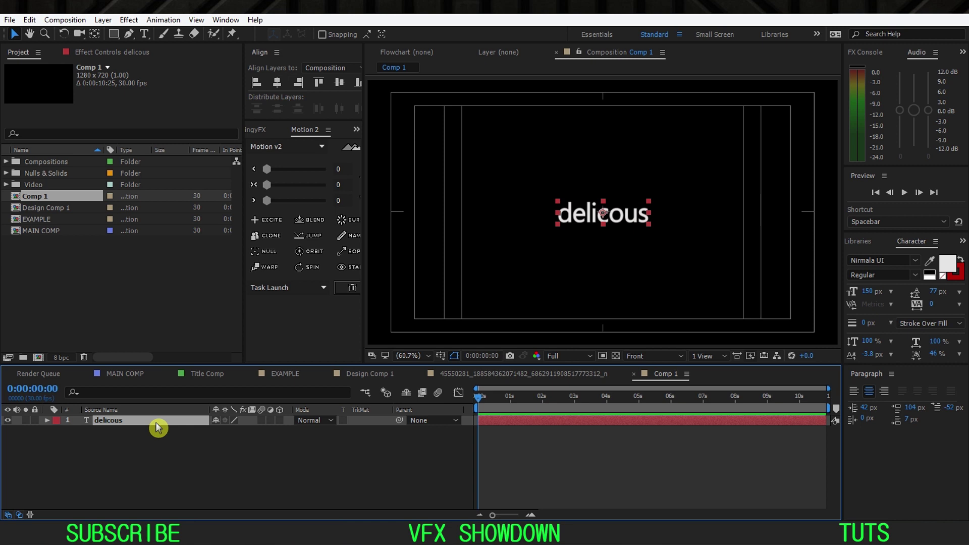
{"action": "key", "text": "ctrl+space"}
{"action": "type", "text": "sme"}
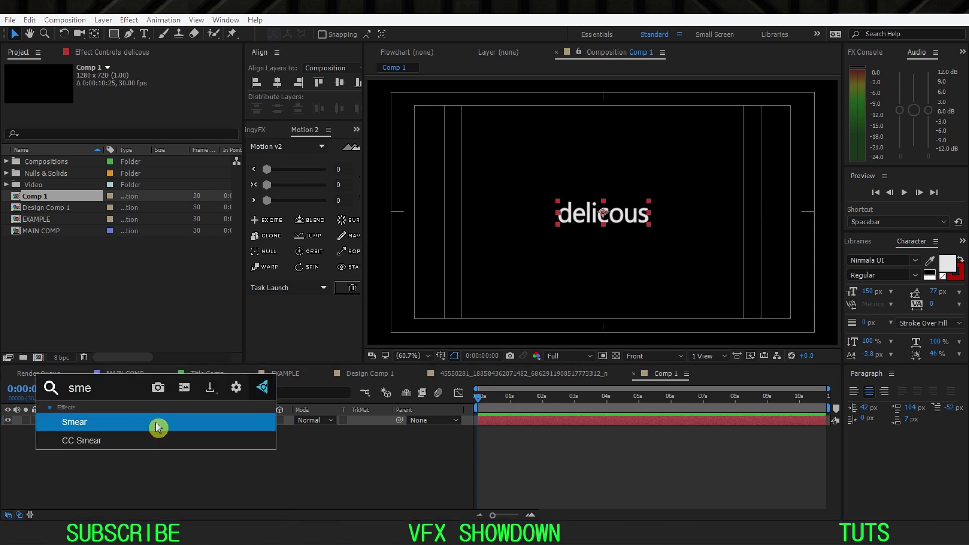
{"action": "left_click", "coordinate": [110, 441]}
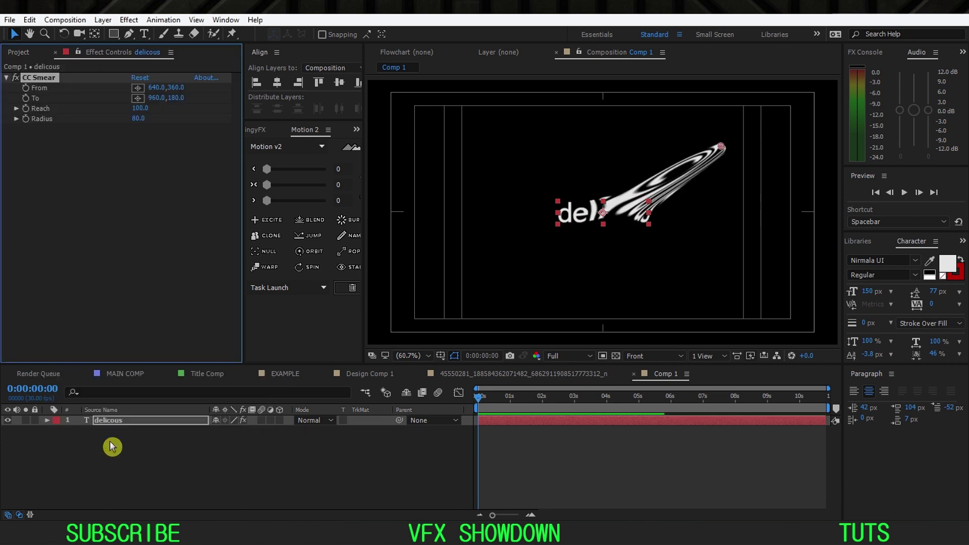
Step: Switch off the text layer's effects, locate CC Smear in the Distort effects category, and switch the effects back on
{"action": "left_click", "coordinate": [242, 421]}
{"action": "left_click", "coordinate": [125, 21]}
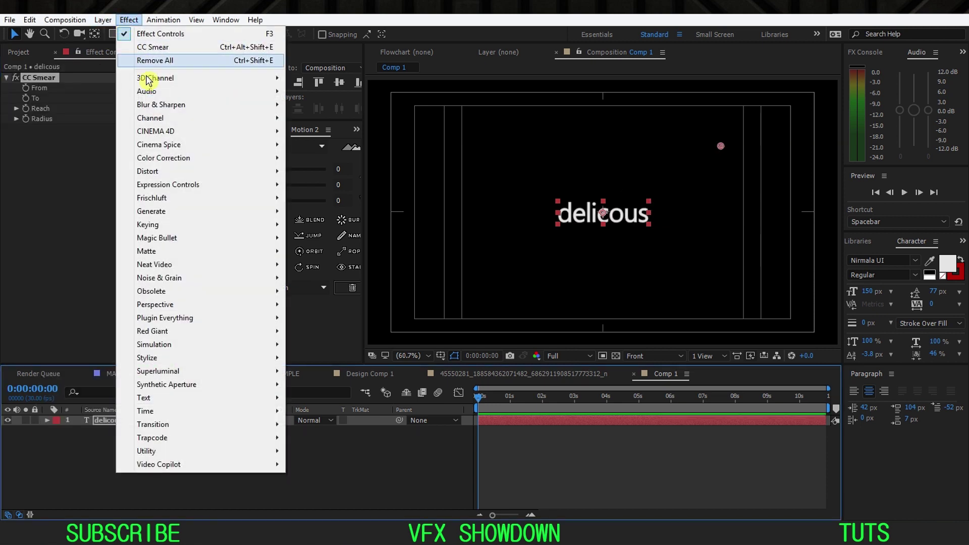
{"action": "mouse_move", "coordinate": [263, 174]}
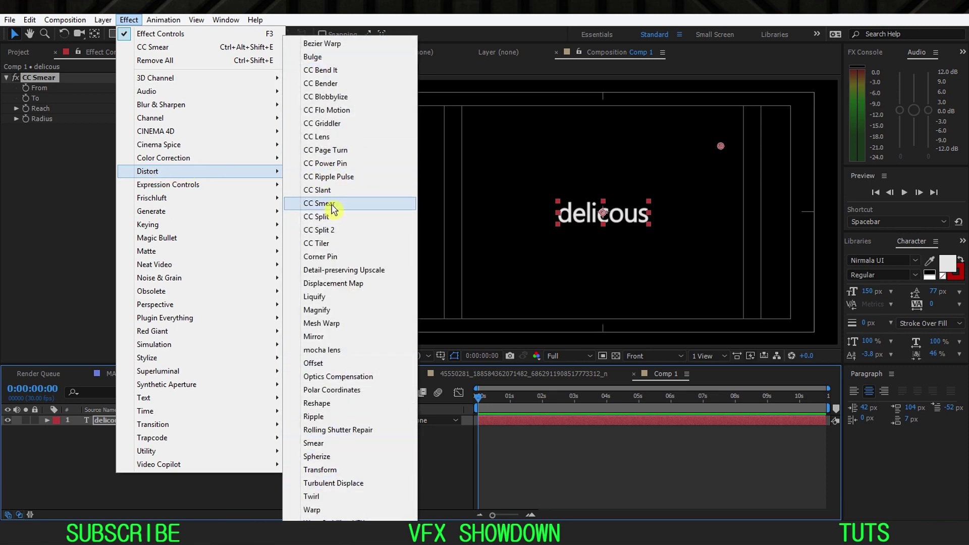
{"action": "left_click", "coordinate": [97, 448]}
{"action": "left_click", "coordinate": [124, 421]}
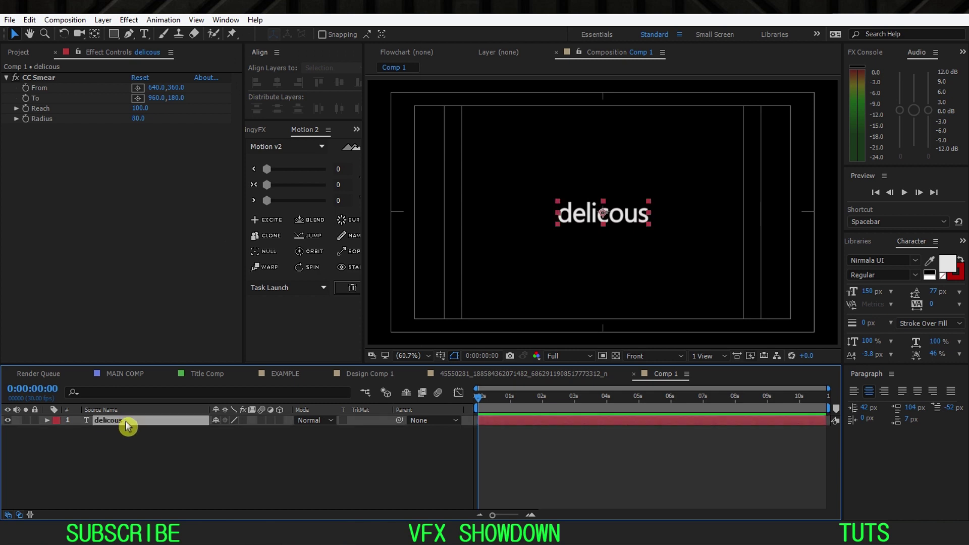
{"action": "left_click", "coordinate": [34, 79]}
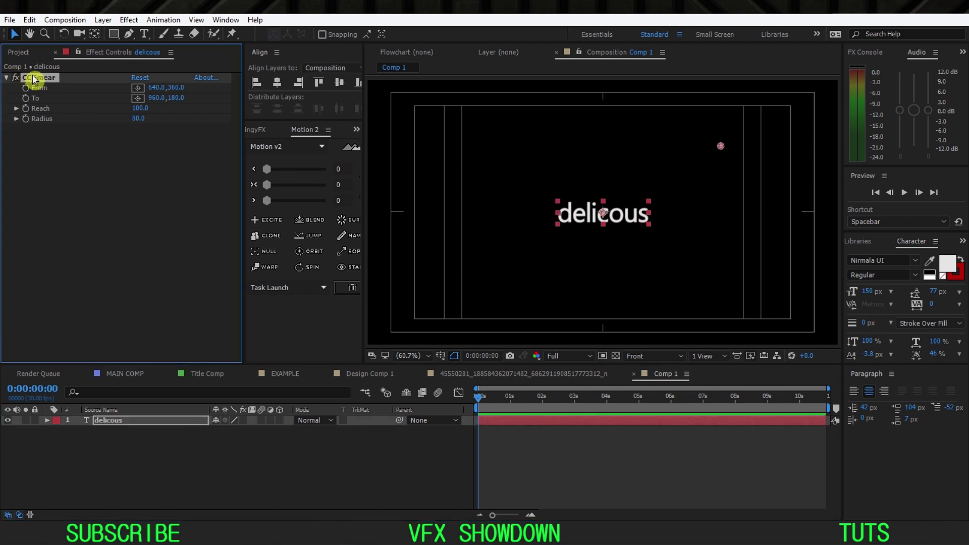
{"action": "left_click", "coordinate": [191, 444]}
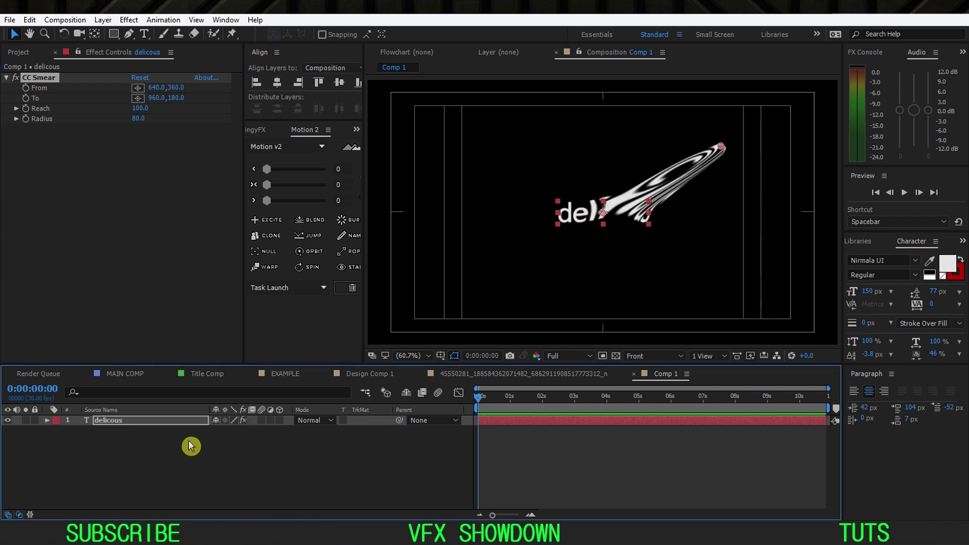
Step: Try CC Smear with its To point at 467.4, 371.1 and From point at 661, 357, and reset the effect
{"action": "left_click", "coordinate": [163, 424]}
{"action": "left_click", "coordinate": [39, 77]}
{"action": "left_click_drag", "start_coordinate": [701, 158], "coordinate": [545, 209]}
{"action": "key", "text": "slash"}
{"action": "scroll", "coordinate": [545, 208], "scroll_direction": "up", "scroll_amount": 1}
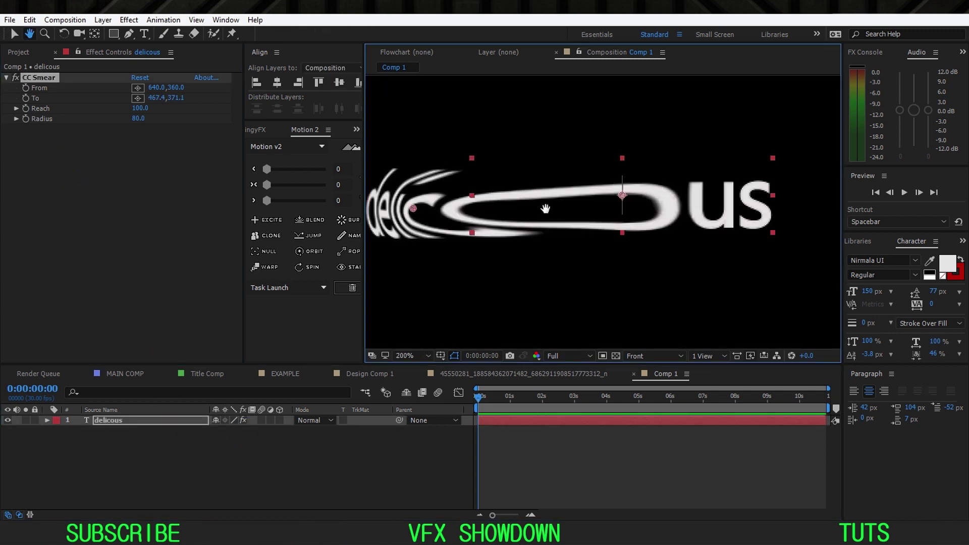
{"action": "scroll", "coordinate": [545, 208], "scroll_direction": "down", "scroll_amount": 1}
{"action": "key", "text": "v"}
{"action": "mouse_move", "coordinate": [617, 218]}
{"action": "left_mouse_down"}
{"action": "mouse_move", "coordinate": [499, 246]}
{"action": "mouse_move", "coordinate": [632, 228]}
{"action": "mouse_move", "coordinate": [620, 218]}
{"action": "left_mouse_up"}
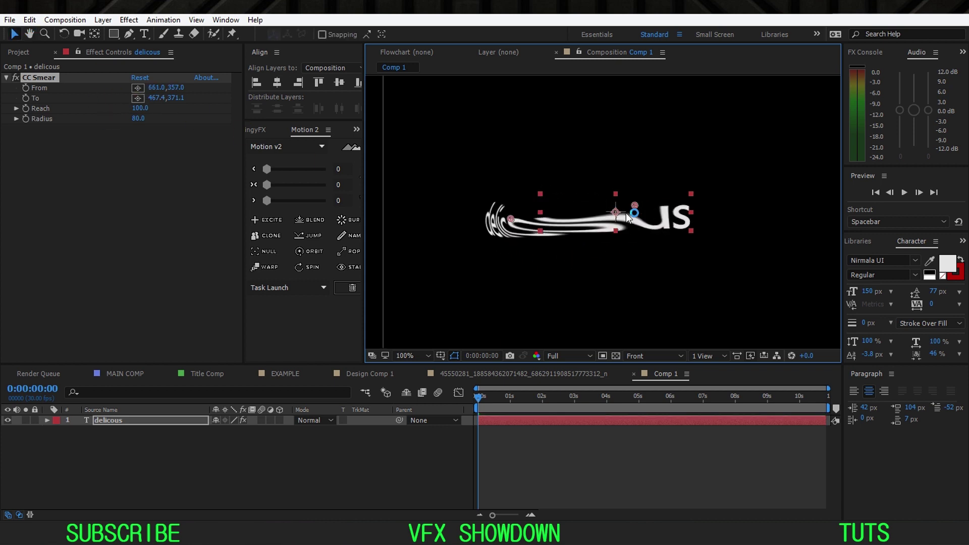
{"action": "left_click", "coordinate": [140, 78]}
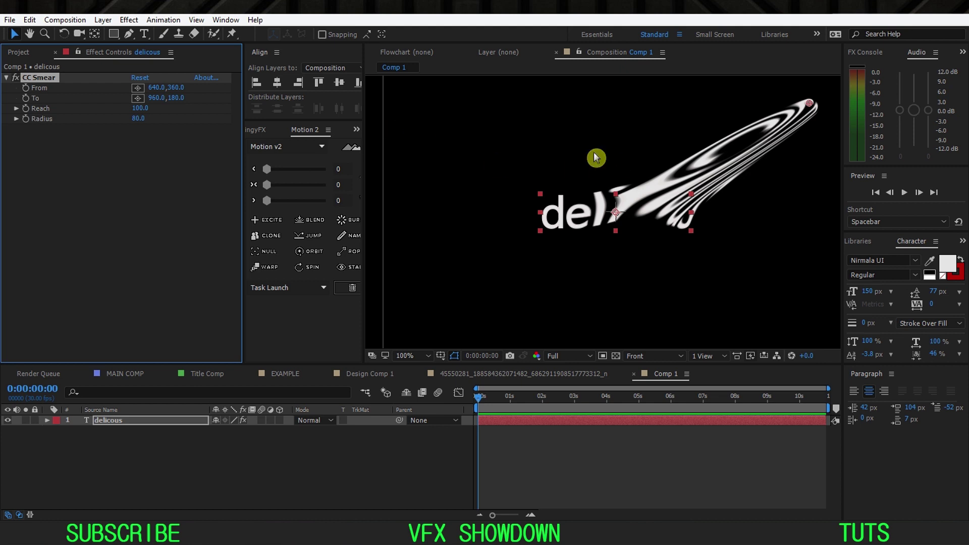
Step: Reposition the CC Smear points within the word, placing From at 595, 377 and To at 688, 376
{"action": "mouse_move", "coordinate": [810, 105]}
{"action": "left_mouse_down"}
{"action": "mouse_move", "coordinate": [799, 100]}
{"action": "mouse_move", "coordinate": [749, 152]}
{"action": "mouse_move", "coordinate": [653, 217]}
{"action": "mouse_move", "coordinate": [620, 215]}
{"action": "mouse_move", "coordinate": [658, 221]}
{"action": "left_mouse_up"}
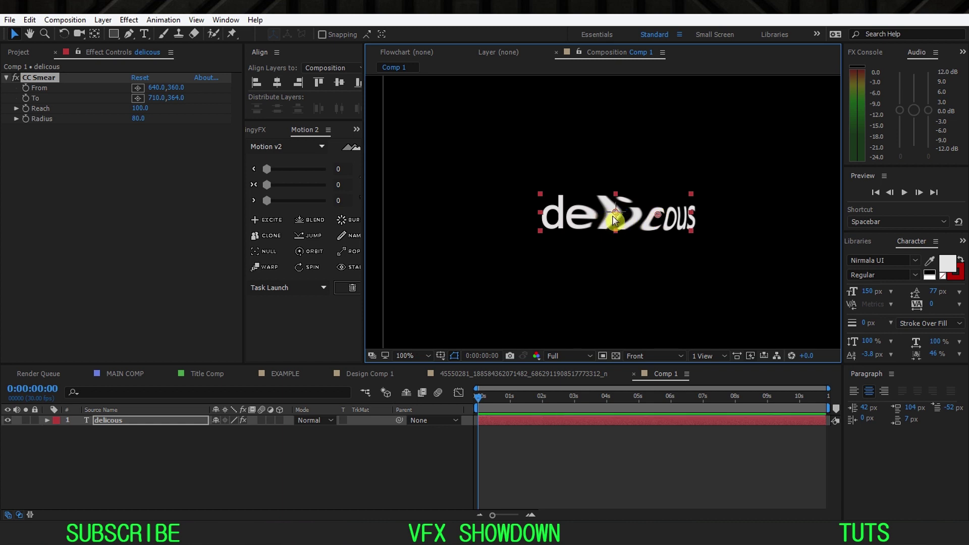
{"action": "mouse_move", "coordinate": [616, 216]}
{"action": "left_mouse_down"}
{"action": "mouse_move", "coordinate": [581, 245]}
{"action": "mouse_move", "coordinate": [523, 230]}
{"action": "mouse_move", "coordinate": [523, 220]}
{"action": "left_mouse_up"}
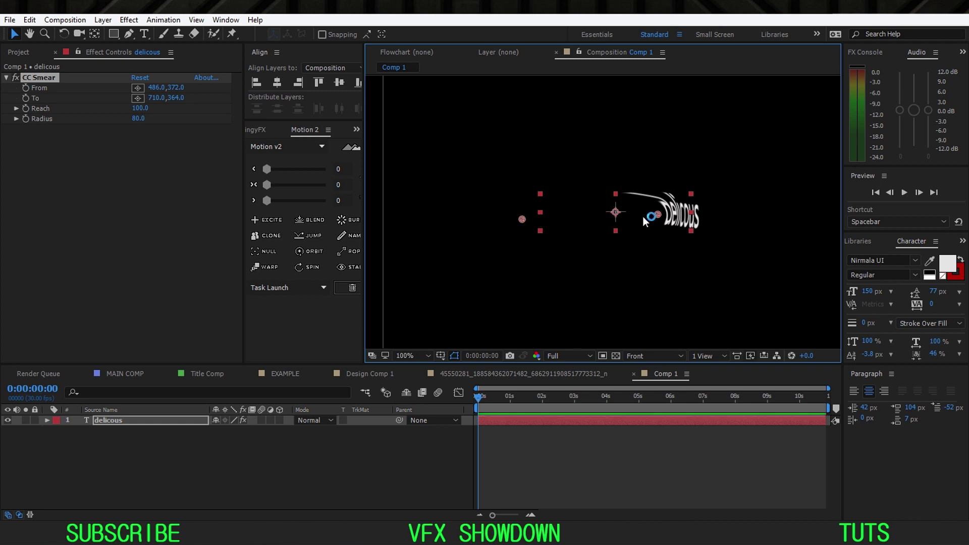
{"action": "mouse_move", "coordinate": [655, 217]}
{"action": "left_mouse_down"}
{"action": "mouse_move", "coordinate": [671, 215]}
{"action": "mouse_move", "coordinate": [635, 218]}
{"action": "left_mouse_up"}
{"action": "mouse_move", "coordinate": [523, 220]}
{"action": "left_mouse_down"}
{"action": "mouse_move", "coordinate": [616, 218]}
{"action": "mouse_move", "coordinate": [541, 220]}
{"action": "mouse_move", "coordinate": [626, 220]}
{"action": "mouse_move", "coordinate": [591, 221]}
{"action": "mouse_move", "coordinate": [641, 230]}
{"action": "left_mouse_up"}
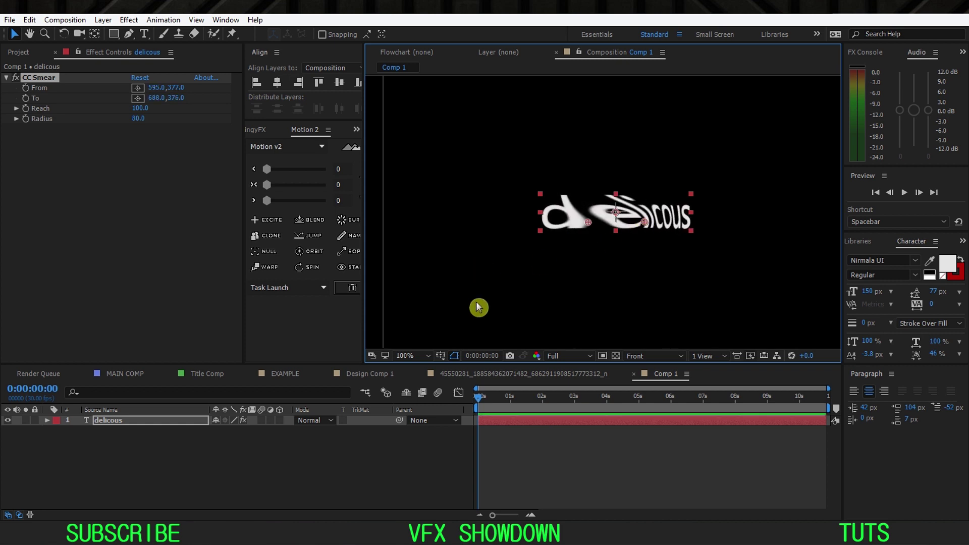
Step: Show the grid overlay in the composition view around the smeared text
{"action": "left_click", "coordinate": [441, 356]}
{"action": "left_click", "coordinate": [442, 357]}
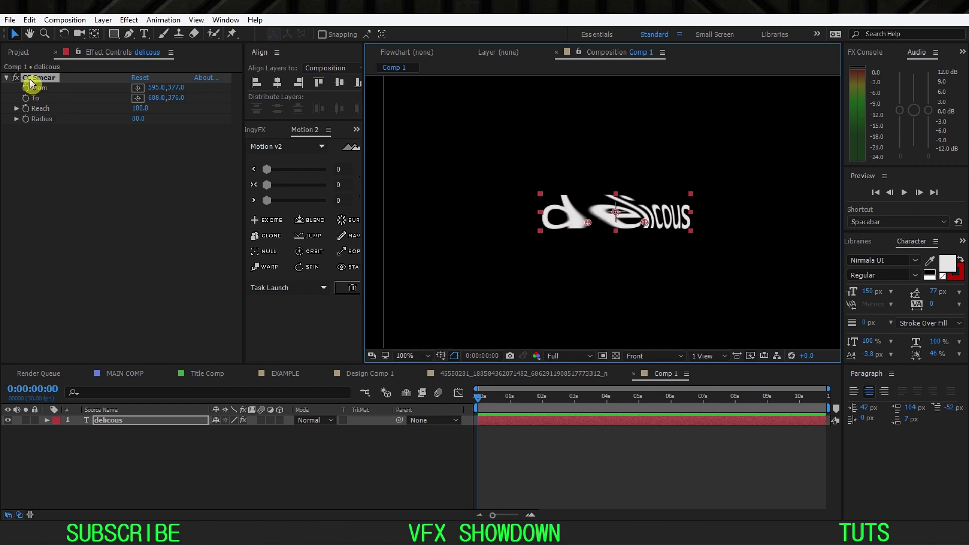
{"action": "left_click", "coordinate": [443, 359]}
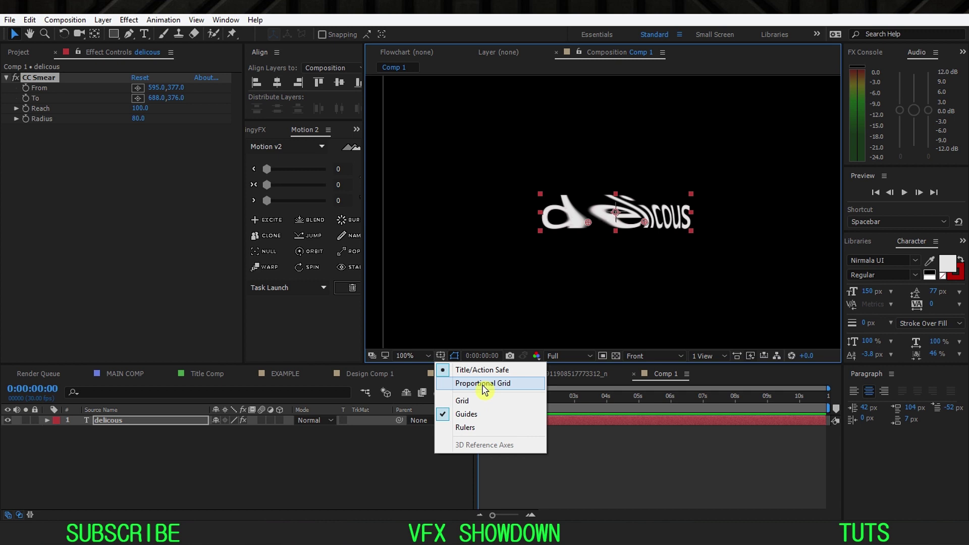
{"action": "left_click", "coordinate": [460, 404]}
{"action": "scroll", "coordinate": [535, 241], "scroll_direction": "up", "scroll_amount": 2}
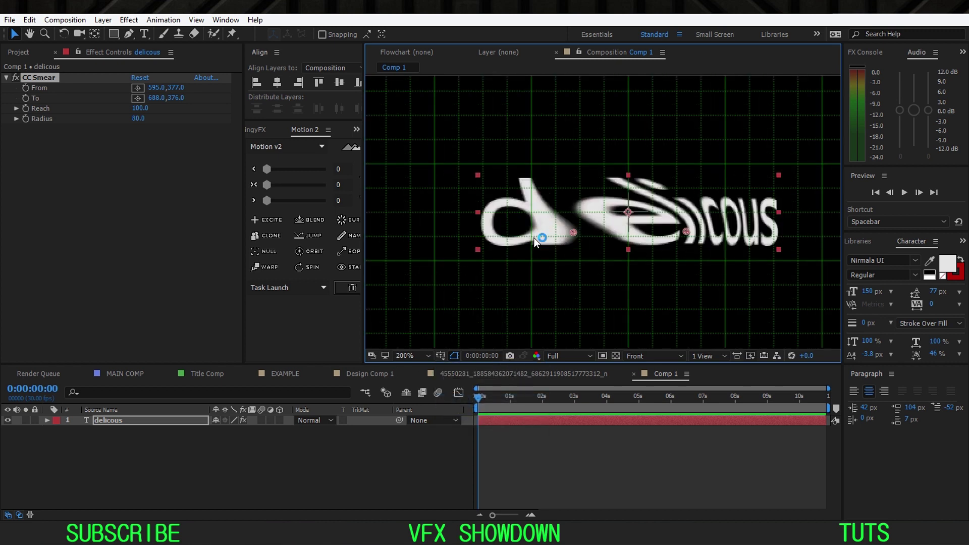
Step: Move the "delicous" text slightly upward against the grid with its effects switched off, and re-enable the effects
{"action": "left_click", "coordinate": [192, 422]}
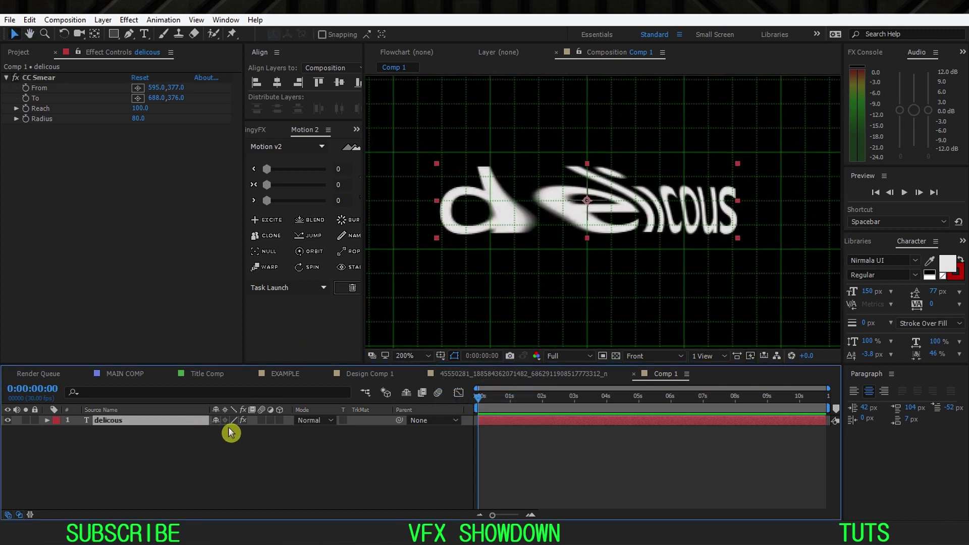
{"action": "left_click", "coordinate": [242, 421]}
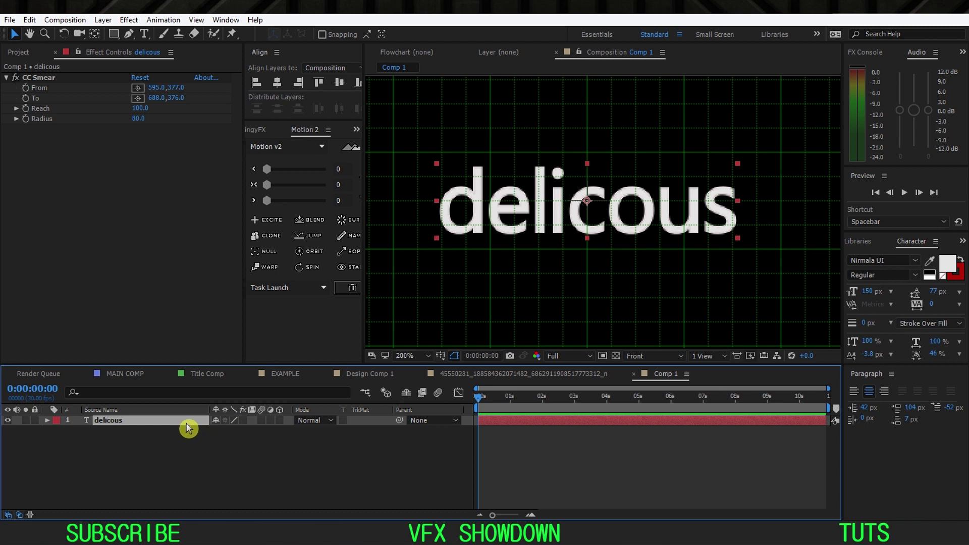
{"action": "left_click_drag", "start_coordinate": [504, 211], "coordinate": [507, 202]}
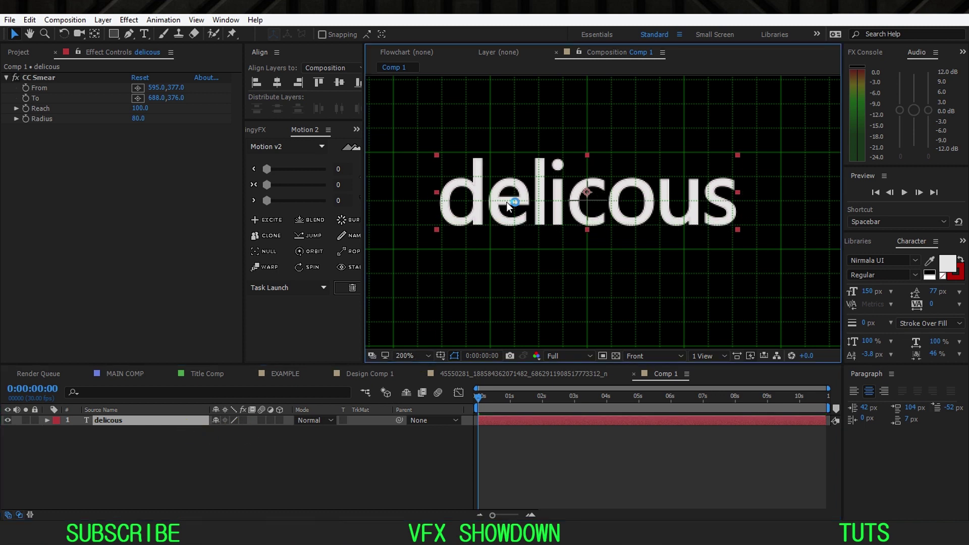
{"action": "left_click", "coordinate": [480, 425]}
{"action": "left_click", "coordinate": [243, 421]}
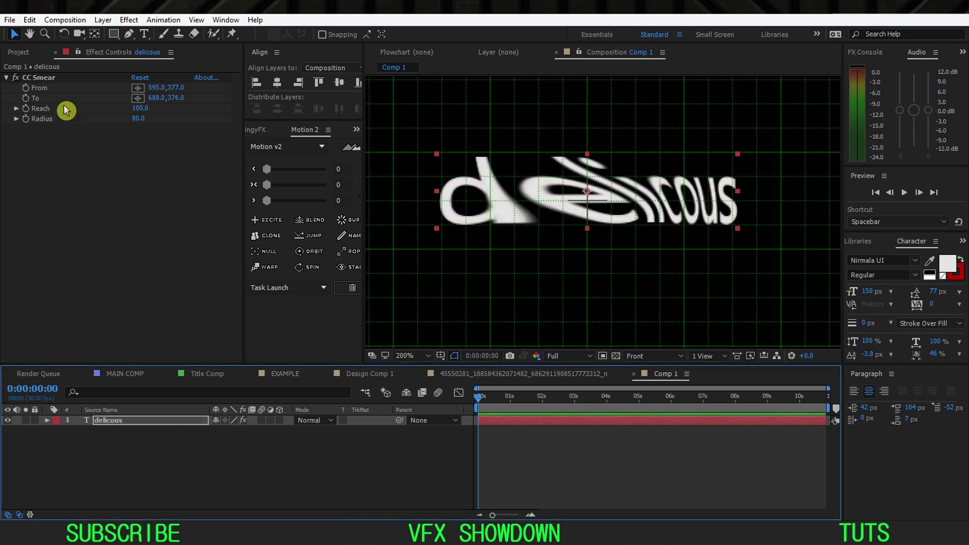
Step: Adjust the CC Smear points on the text, placing From at 596, 371 and To at 718, 370.5
{"action": "left_click", "coordinate": [46, 78]}
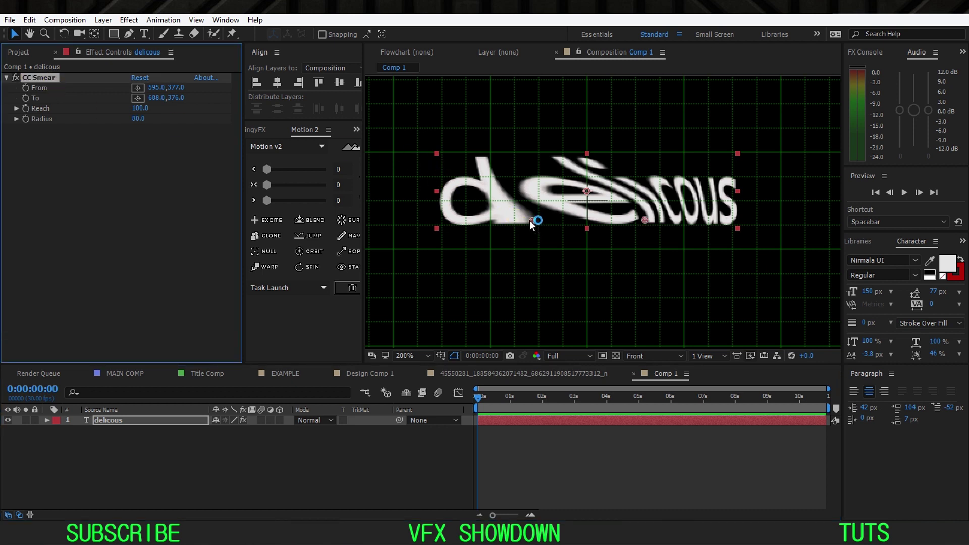
{"action": "mouse_move", "coordinate": [529, 220]}
{"action": "left_mouse_down"}
{"action": "mouse_move", "coordinate": [501, 217]}
{"action": "mouse_move", "coordinate": [524, 218]}
{"action": "left_mouse_up"}
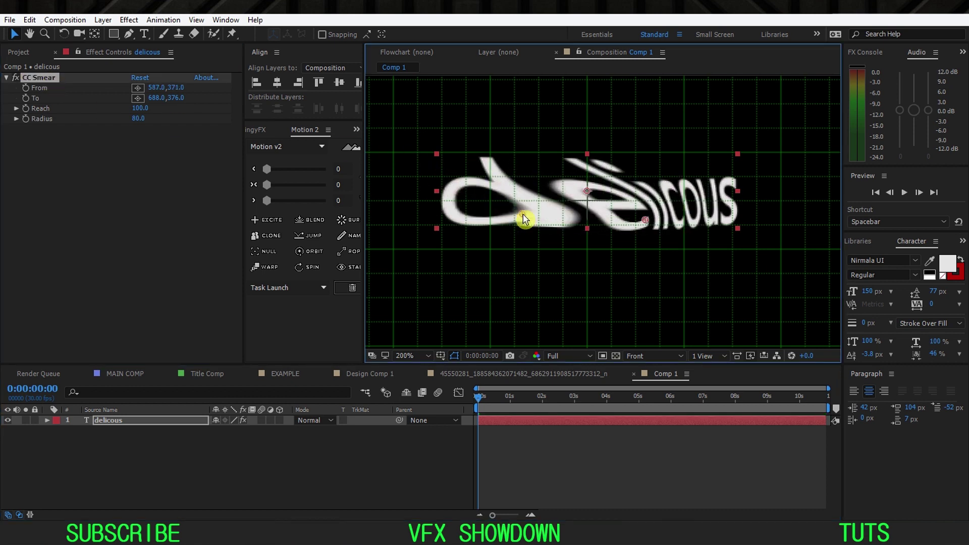
{"action": "mouse_move", "coordinate": [654, 209]}
{"action": "left_mouse_down"}
{"action": "mouse_move", "coordinate": [643, 215]}
{"action": "mouse_move", "coordinate": [705, 210]}
{"action": "mouse_move", "coordinate": [682, 214]}
{"action": "left_mouse_up"}
{"action": "left_click_drag", "start_coordinate": [523, 217], "coordinate": [533, 221]}
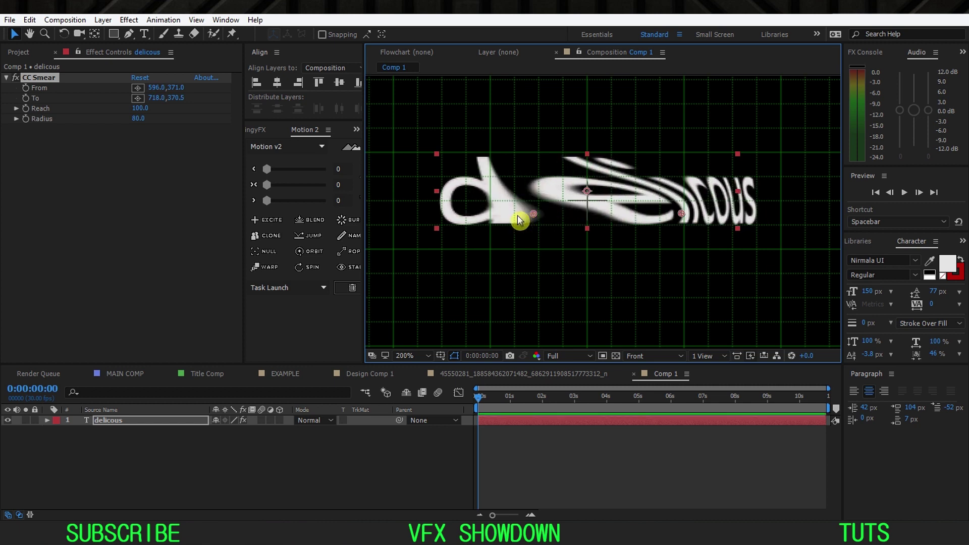
Step: Lower the CC Smear Radius to 57, reset the effect, and undo the reset
{"action": "left_click", "coordinate": [149, 420]}
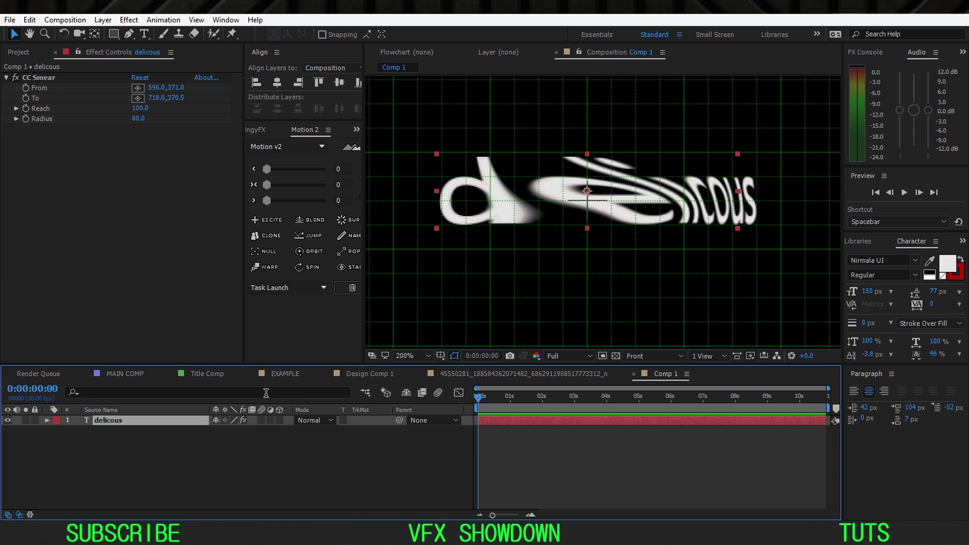
{"action": "left_click", "coordinate": [437, 277]}
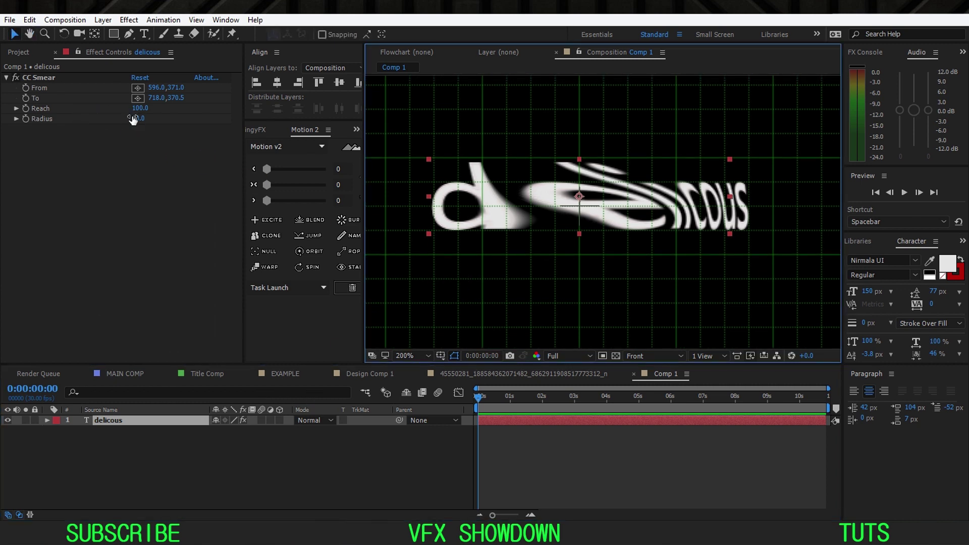
{"action": "mouse_move", "coordinate": [138, 118]}
{"action": "left_mouse_down"}
{"action": "mouse_move", "coordinate": [164, 119]}
{"action": "mouse_move", "coordinate": [128, 123]}
{"action": "left_mouse_up"}
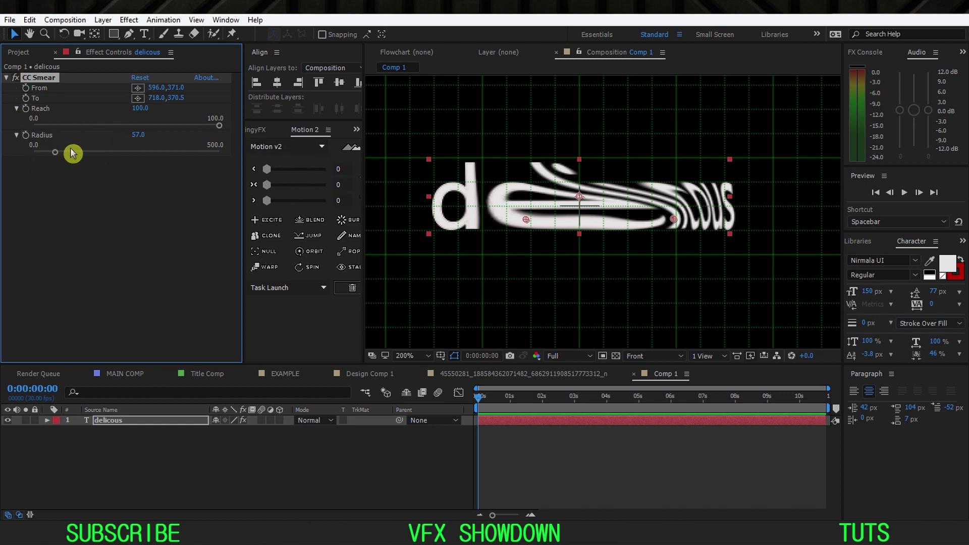
{"action": "left_click", "coordinate": [139, 80]}
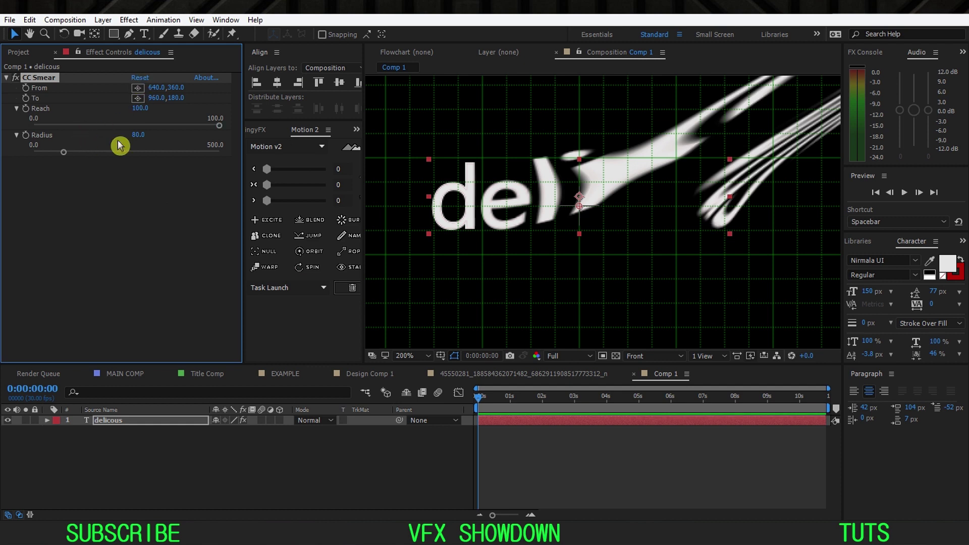
{"action": "key", "text": "ctrl+z"}
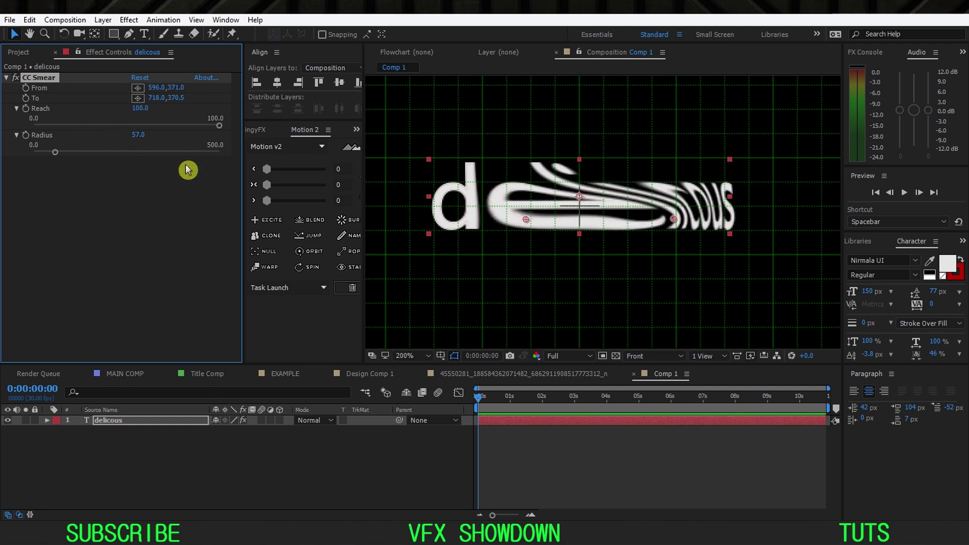
Step: Try a CC Smear Radius of 36, and set the Radius to 70
{"action": "left_click_drag", "start_coordinate": [137, 137], "coordinate": [127, 137]}
{"action": "left_click", "coordinate": [108, 177]}
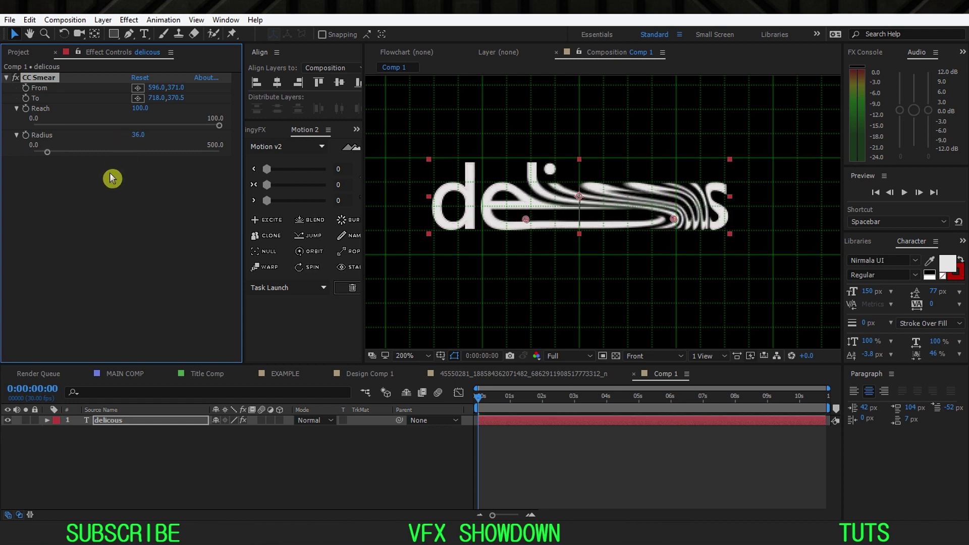
{"action": "type", "text": "7"}
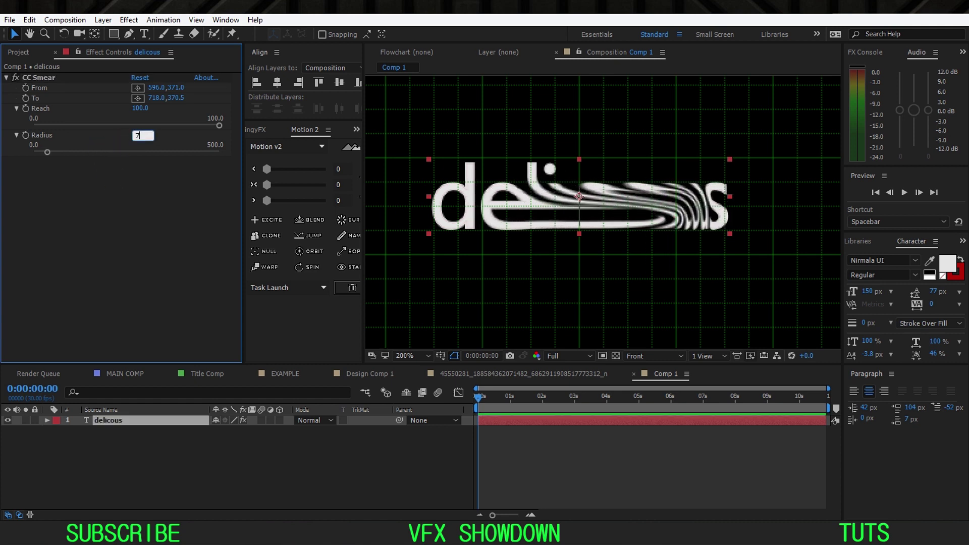
{"action": "type", "text": "0"}
{"action": "key", "text": "Return"}
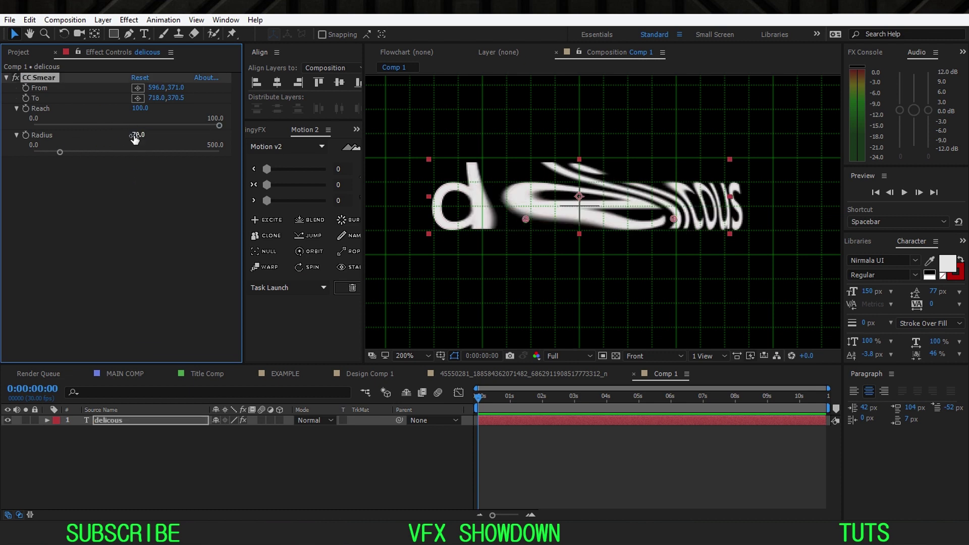
Step: Set the CC Smear Radius to 50 and place the From point at 563, 371 and the To point at 703.5, 370.5
{"action": "left_click", "coordinate": [164, 205]}
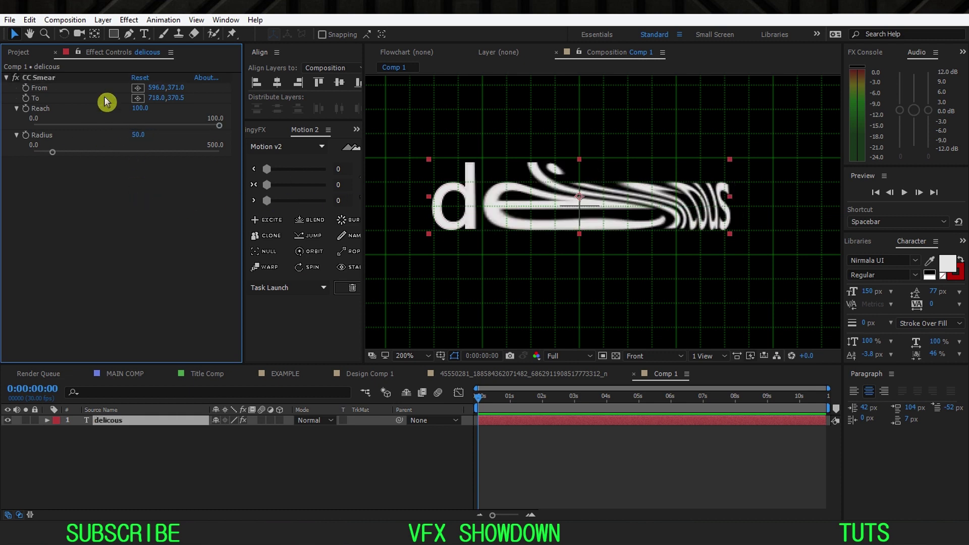
{"action": "left_click", "coordinate": [55, 81]}
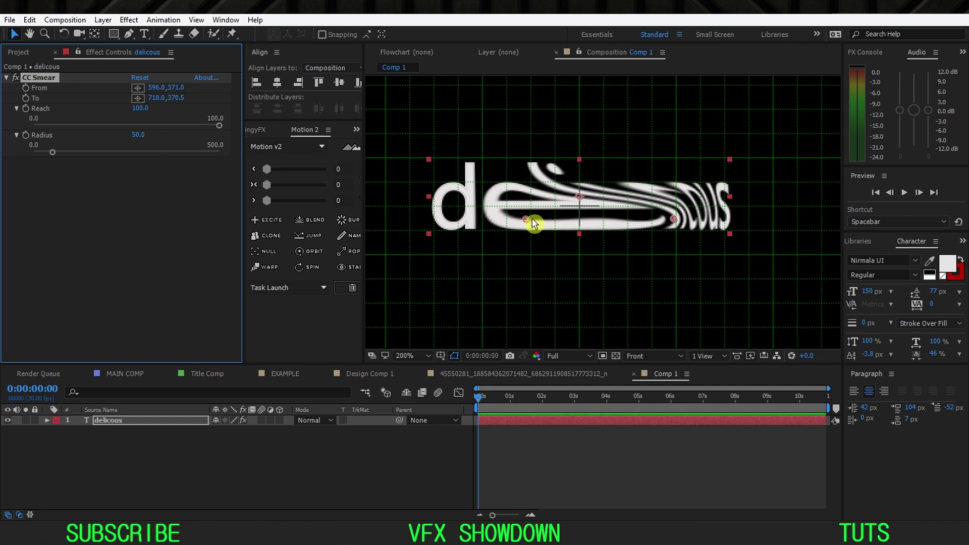
{"action": "left_click_drag", "start_coordinate": [528, 223], "coordinate": [488, 220]}
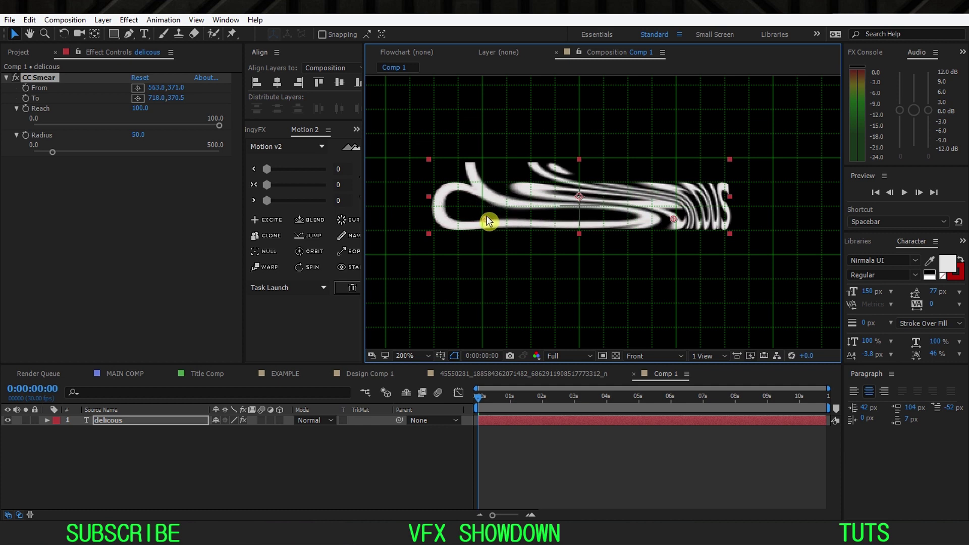
{"action": "left_click_drag", "start_coordinate": [678, 218], "coordinate": [660, 218]}
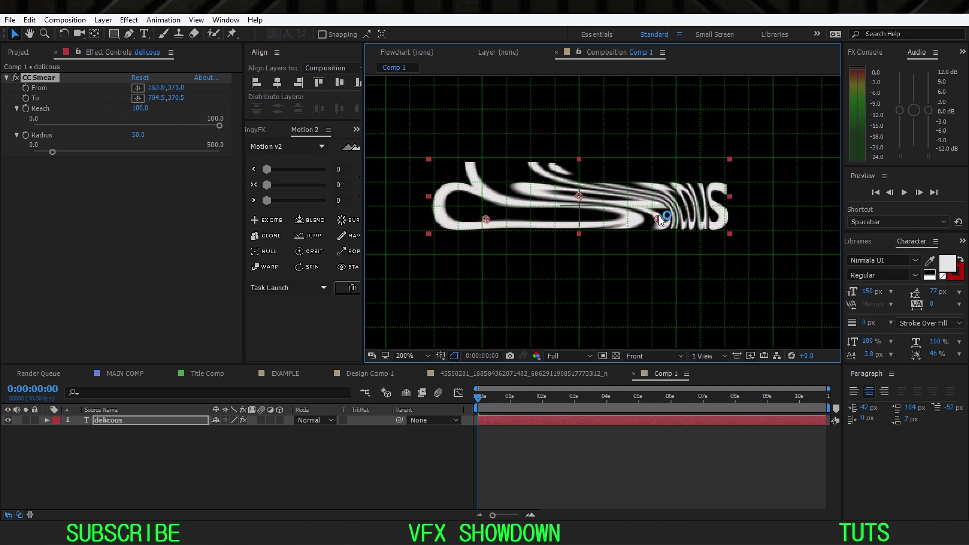
{"action": "left_click", "coordinate": [420, 356]}
{"action": "key", "text": "h"}
{"action": "key", "text": "v"}
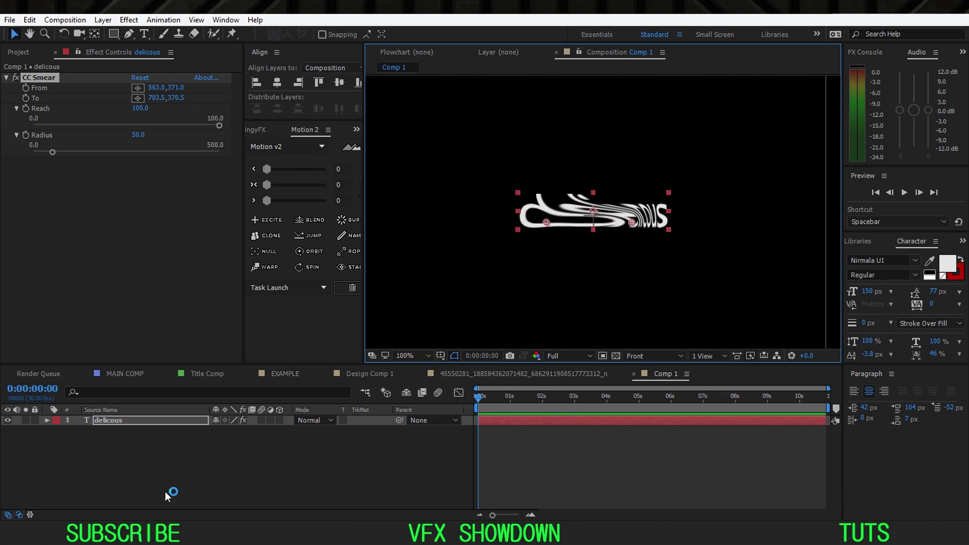
{"action": "left_click", "coordinate": [169, 493]}
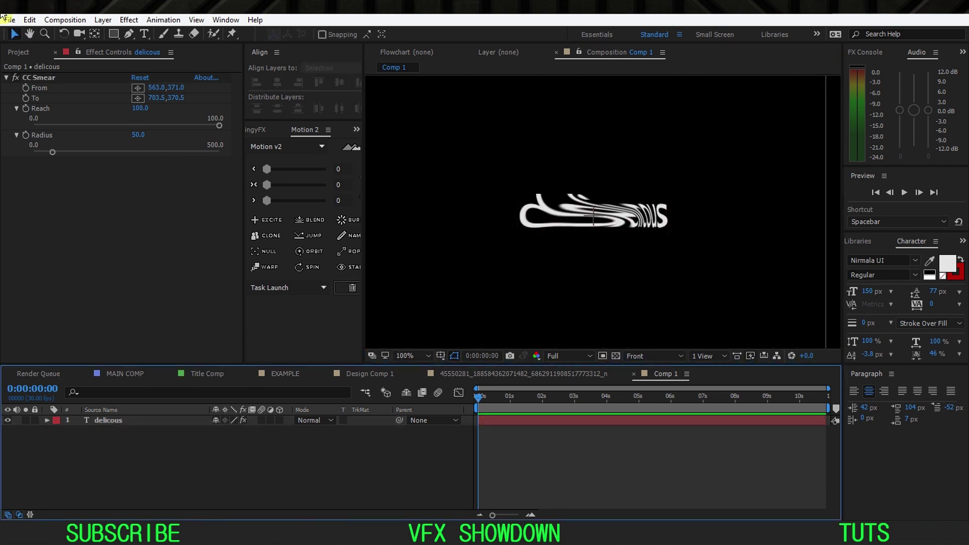
Step: Open the 5.7 MB reference clip from the Video folder beside the composition and park it at 0:00:44:03
{"action": "left_click", "coordinate": [25, 55]}
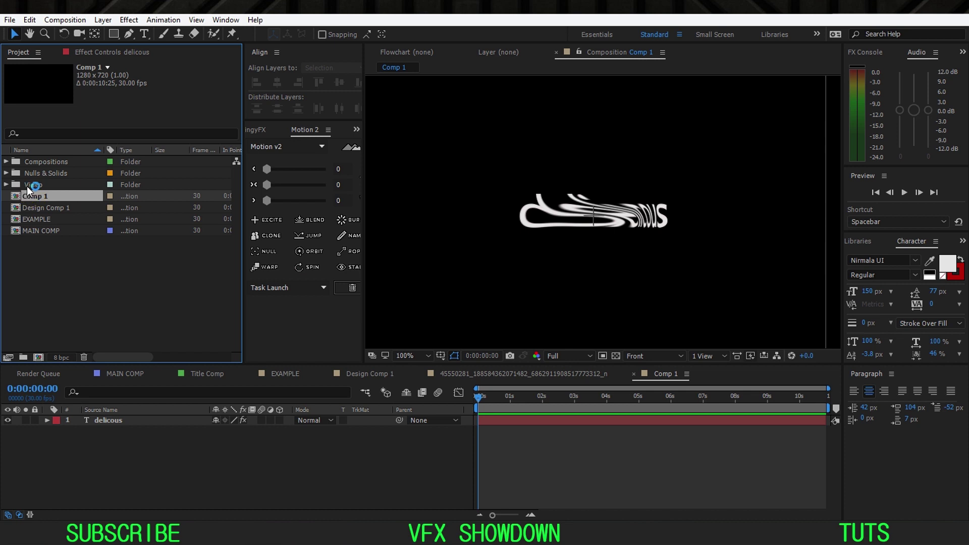
{"action": "double_click", "coordinate": [29, 185]}
{"action": "double_click", "coordinate": [70, 219]}
{"action": "key", "text": "period"}
{"action": "key", "text": "period"}
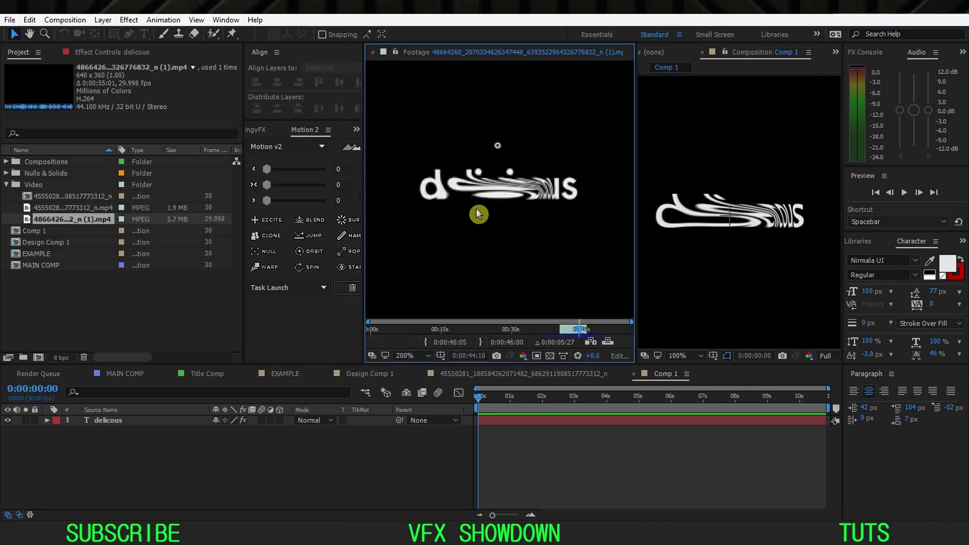
{"action": "key", "text": "period"}
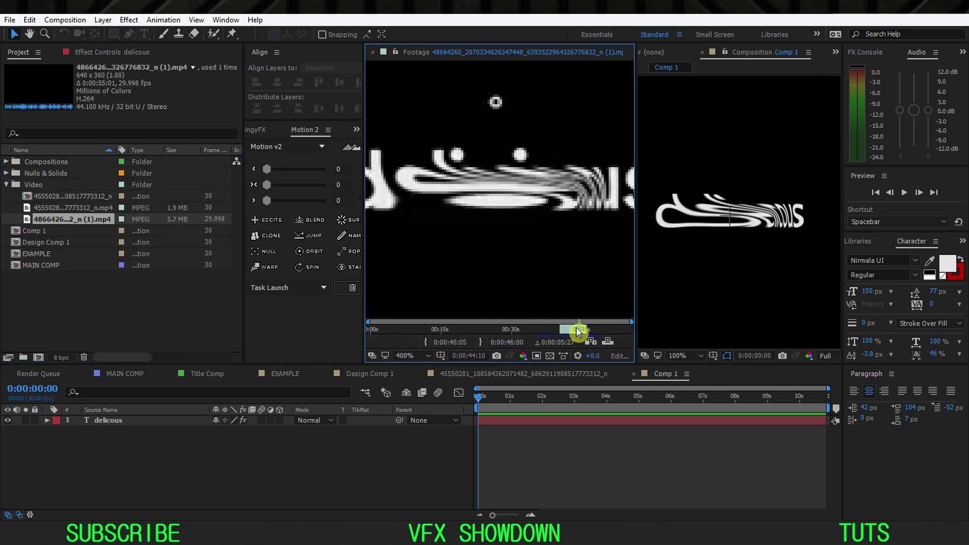
{"action": "left_click_drag", "start_coordinate": [578, 331], "coordinate": [577, 331]}
{"action": "left_click", "coordinate": [534, 248]}
{"action": "key", "text": "comma"}
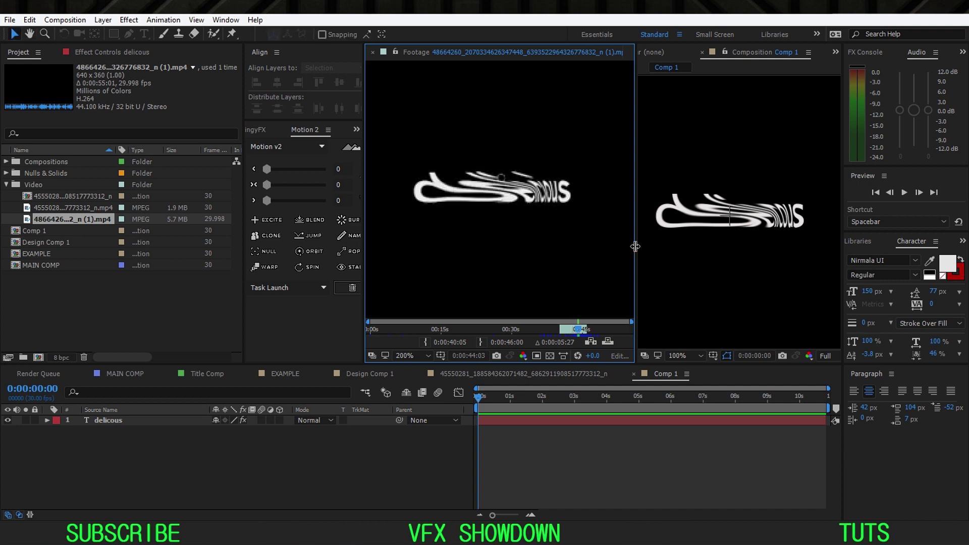
{"action": "left_click_drag", "start_coordinate": [635, 247], "coordinate": [578, 255]}
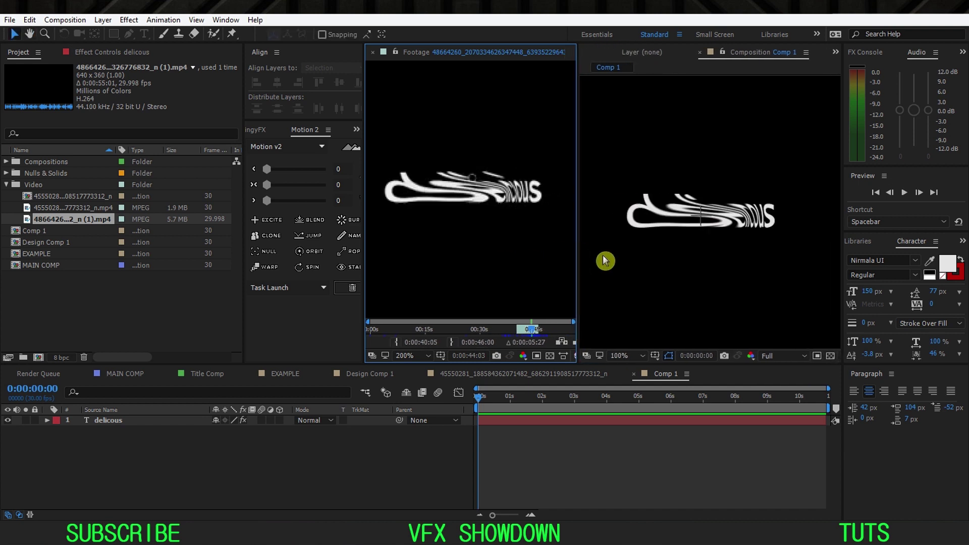
Step: Correct the spelling of the text layer to "delicious"
{"action": "left_click", "coordinate": [242, 420]}
{"action": "double_click", "coordinate": [164, 421]}
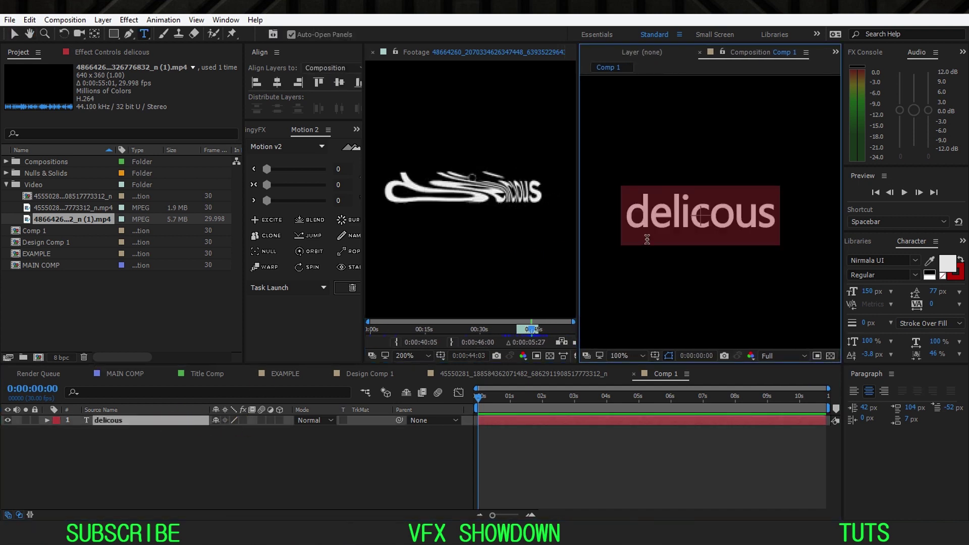
{"action": "left_click", "coordinate": [707, 216]}
{"action": "type", "text": "i"}
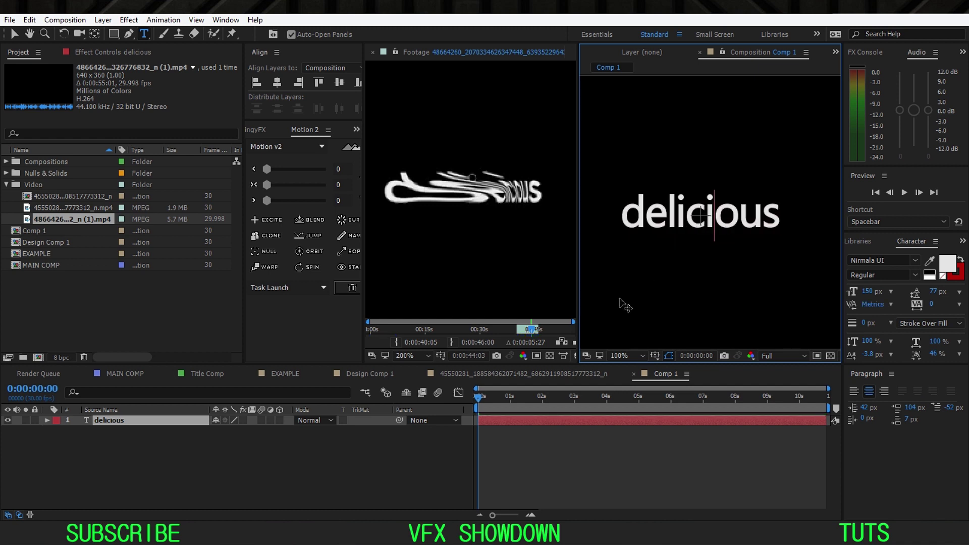
{"action": "left_click", "coordinate": [329, 450]}
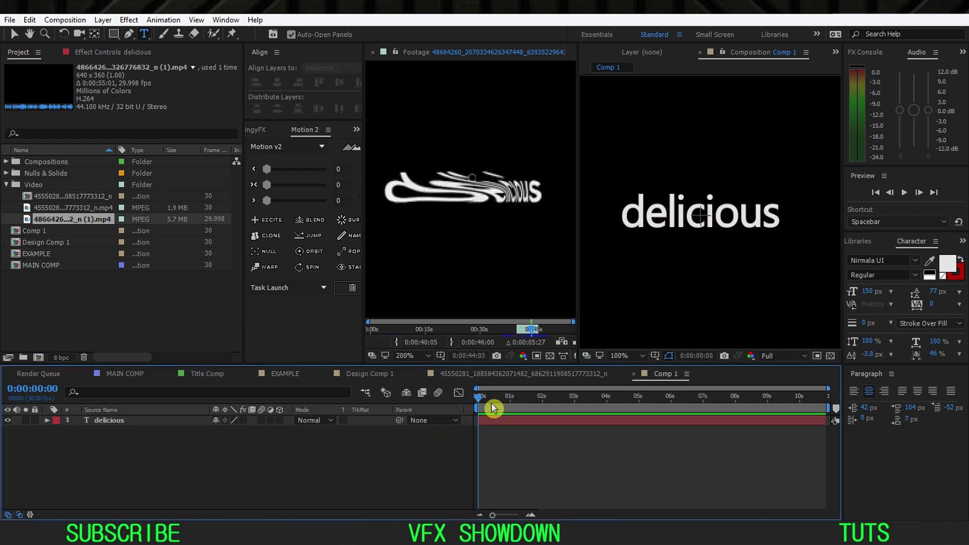
Step: Match the smear to the reference frame by placing CC Smear From at 555.5, 371 and To at 697.5, 370.5
{"action": "left_click", "coordinate": [615, 233]}
{"action": "left_click", "coordinate": [45, 78]}
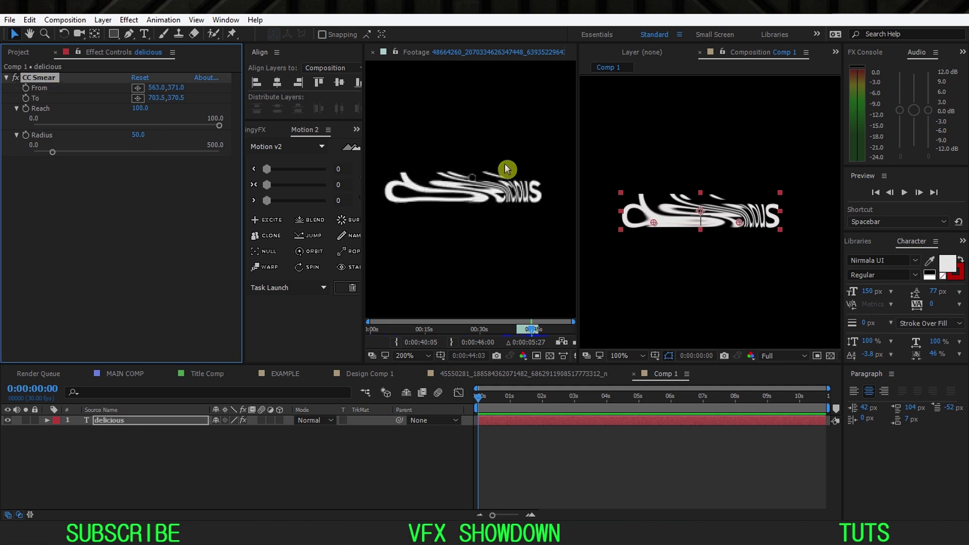
{"action": "scroll", "coordinate": [634, 212], "scroll_direction": "up", "scroll_amount": 1}
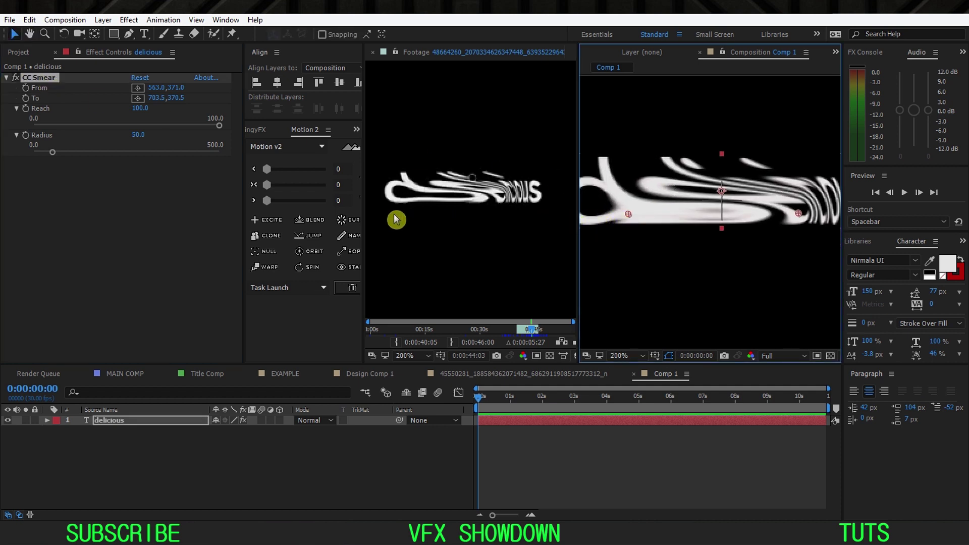
{"action": "left_click_drag", "start_coordinate": [364, 212], "coordinate": [293, 212]}
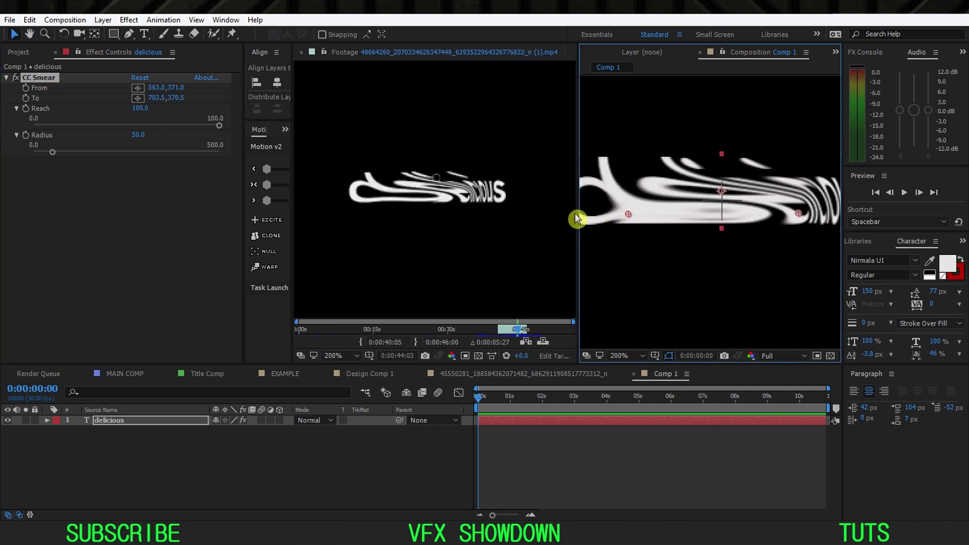
{"action": "left_click_drag", "start_coordinate": [578, 218], "coordinate": [521, 218]}
{"action": "mouse_move", "coordinate": [600, 217]}
{"action": "left_mouse_down"}
{"action": "mouse_move", "coordinate": [566, 216]}
{"action": "mouse_move", "coordinate": [604, 216]}
{"action": "mouse_move", "coordinate": [592, 217]}
{"action": "left_mouse_up"}
{"action": "key", "text": "comma"}
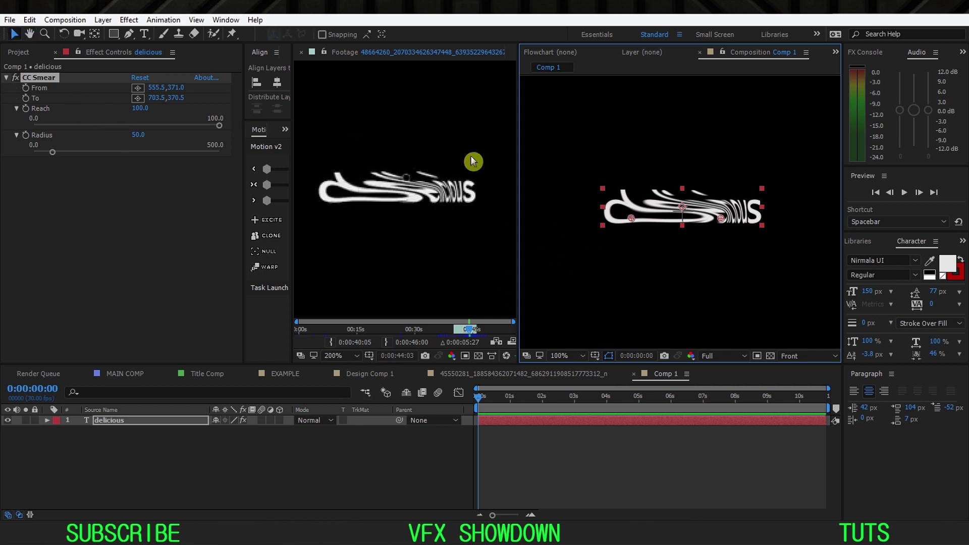
{"action": "left_click_drag", "start_coordinate": [722, 221], "coordinate": [716, 220]}
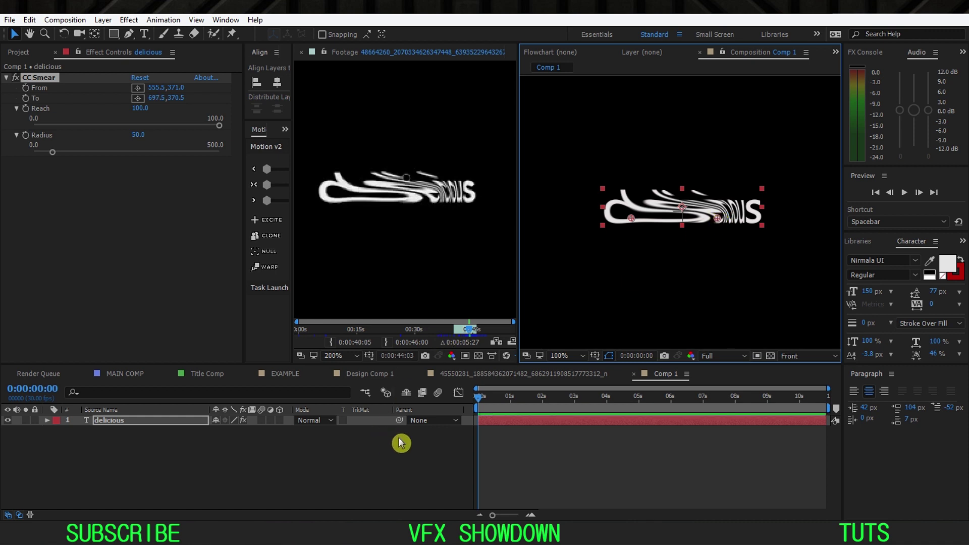
{"action": "left_click", "coordinate": [409, 453]}
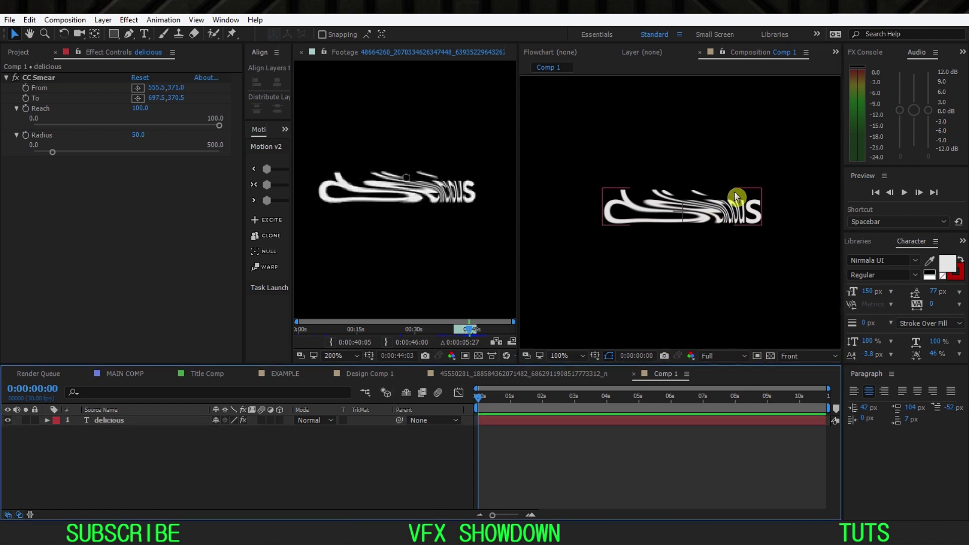
Step: Enable keyframing for CC Smear From, To, Reach and Radius at 0:00:00:00 and reveal the layer's keyframes
{"action": "left_click", "coordinate": [120, 422]}
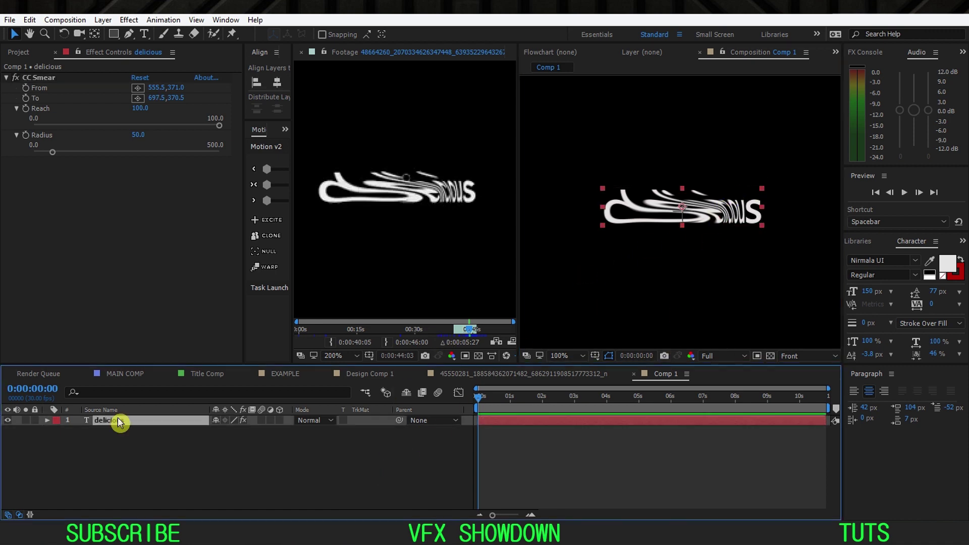
{"action": "left_click", "coordinate": [17, 108]}
{"action": "left_click", "coordinate": [16, 119]}
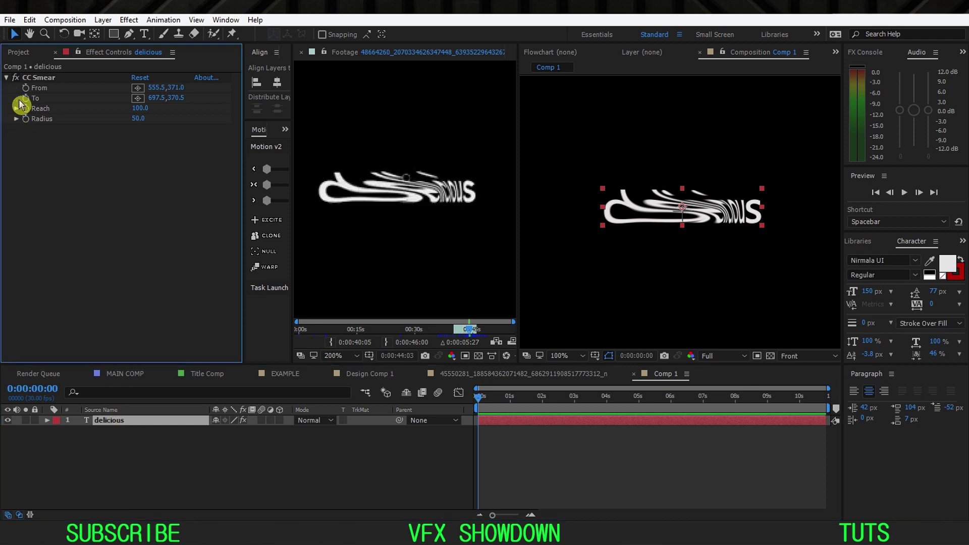
{"action": "left_click", "coordinate": [35, 139]}
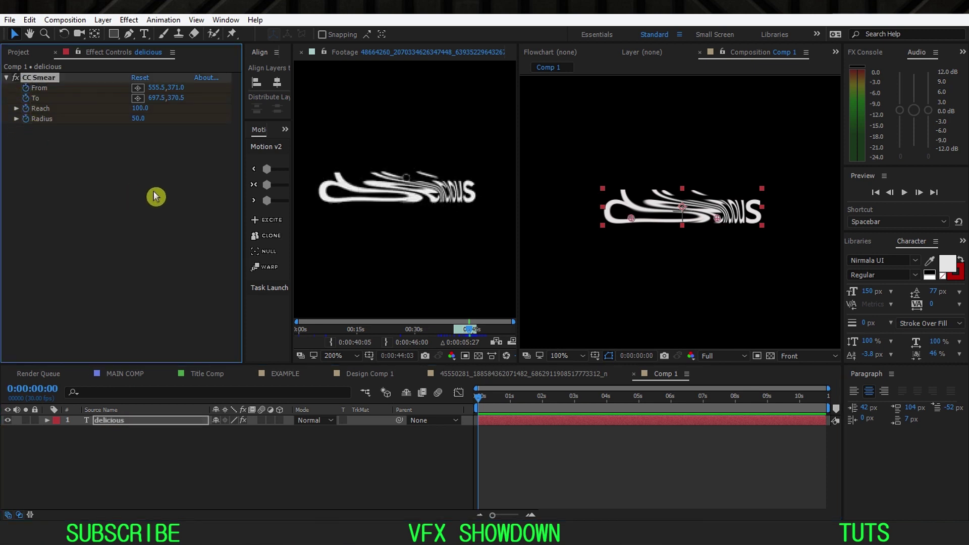
{"action": "left_click", "coordinate": [154, 436]}
{"action": "left_click", "coordinate": [171, 421]}
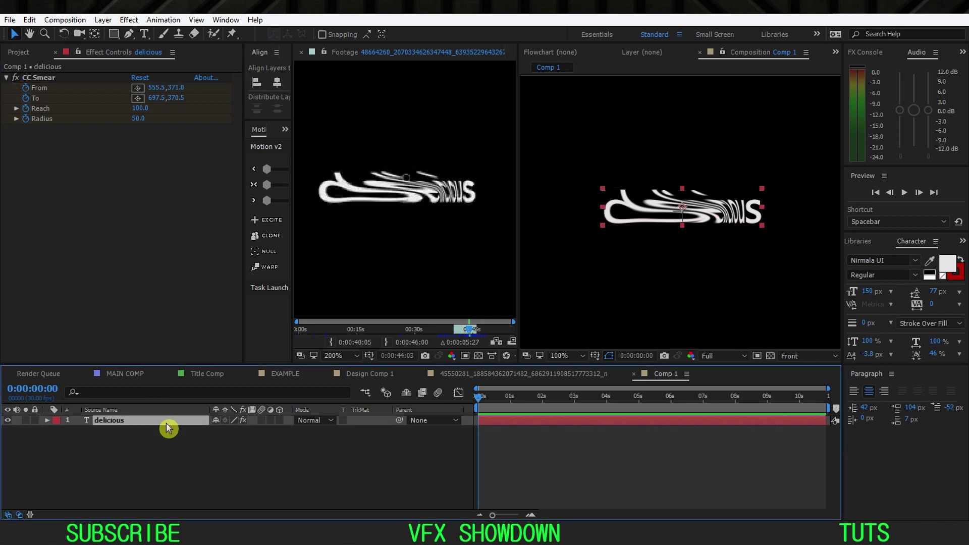
{"action": "key", "text": "u"}
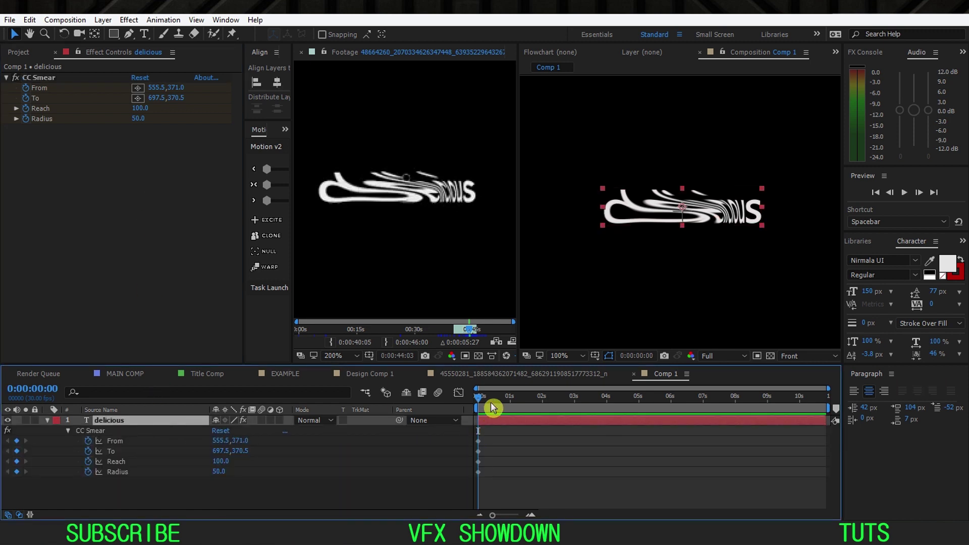
Step: At 0:00:00:20, keyframe CC Smear From at 572.5, 371 and To at 686.5, 370.5, using the reference clip at 0:00:44:11 as guide
{"action": "key", "text": "equal"}
{"action": "key", "text": "equal"}
{"action": "left_click_drag", "start_coordinate": [521, 408], "coordinate": [562, 404]}
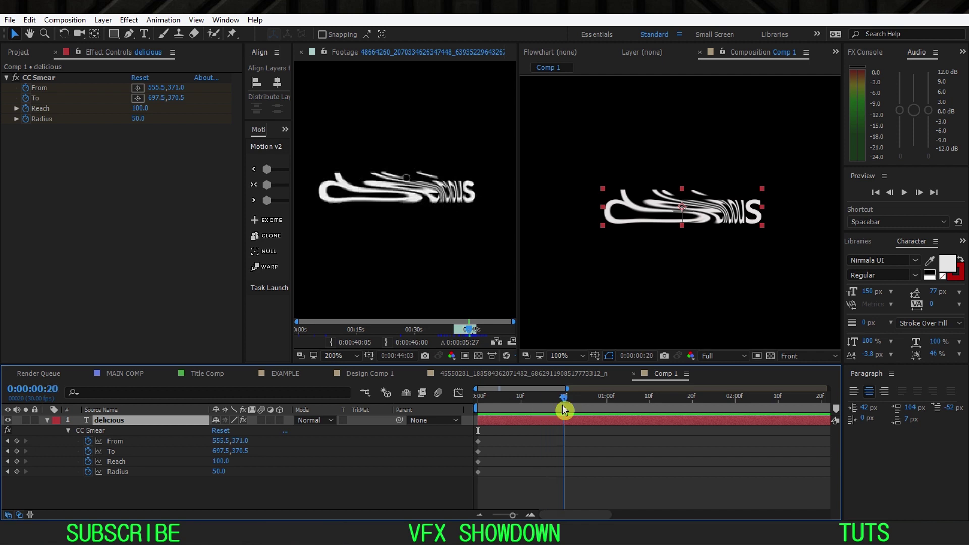
{"action": "left_click", "coordinate": [336, 248]}
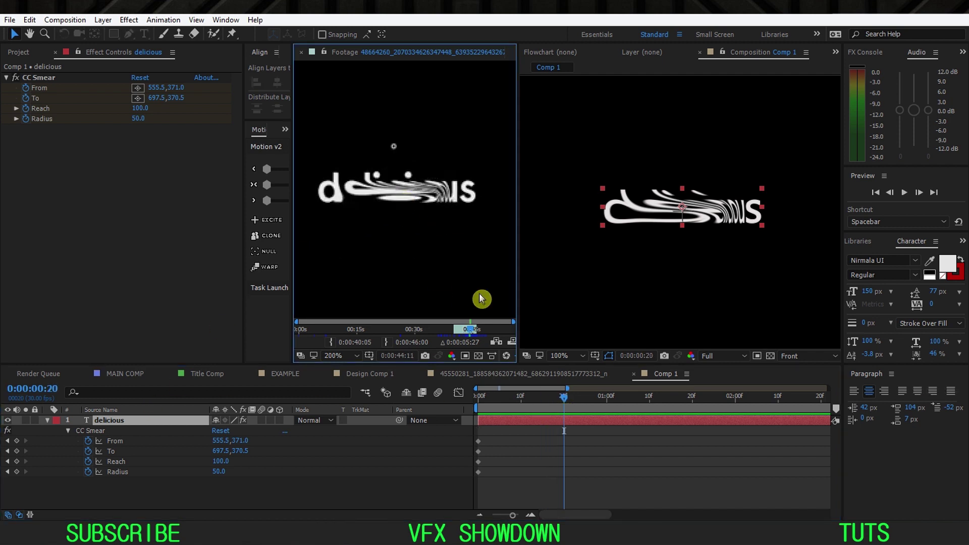
{"action": "left_click", "coordinate": [40, 77]}
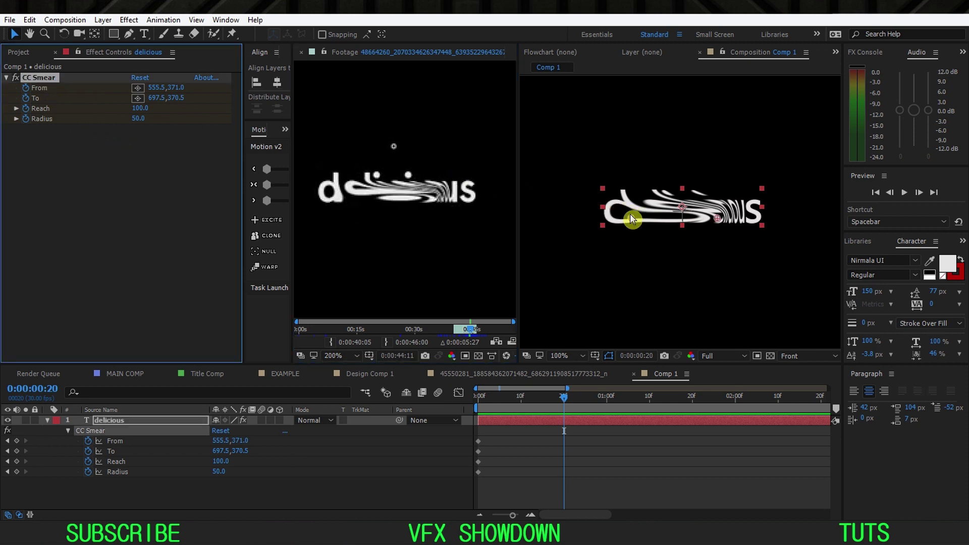
{"action": "left_click_drag", "start_coordinate": [633, 220], "coordinate": [641, 221]}
{"action": "key", "text": "period"}
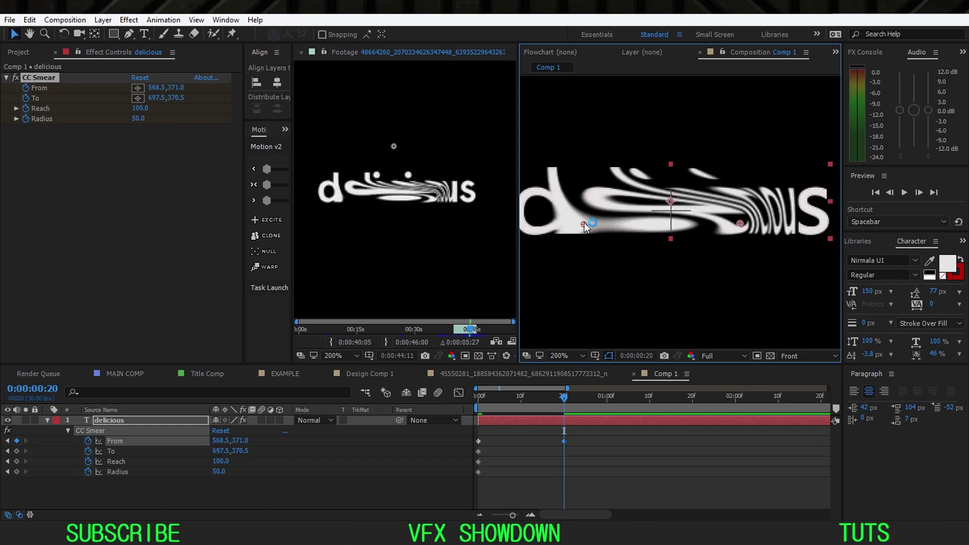
{"action": "left_click_drag", "start_coordinate": [584, 227], "coordinate": [589, 225]}
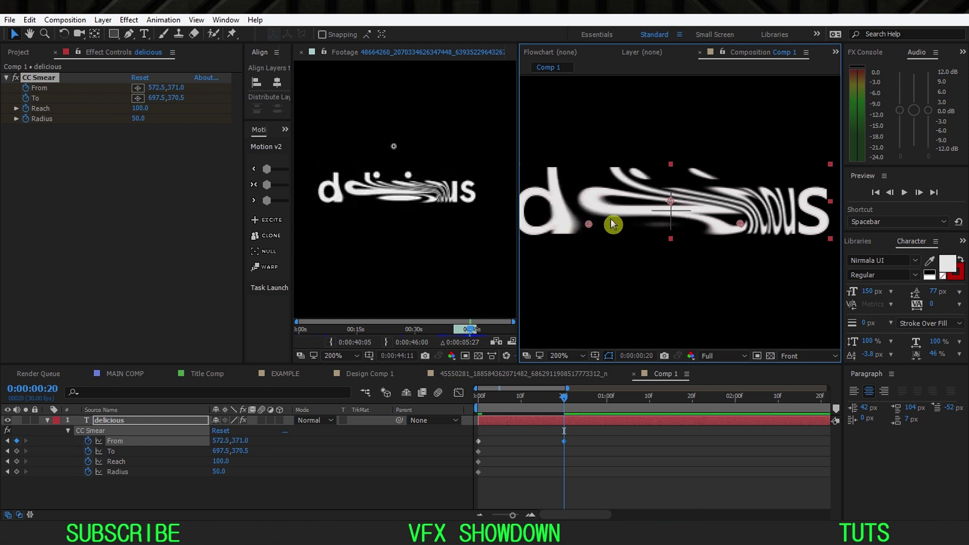
{"action": "left_click_drag", "start_coordinate": [741, 224], "coordinate": [727, 229]}
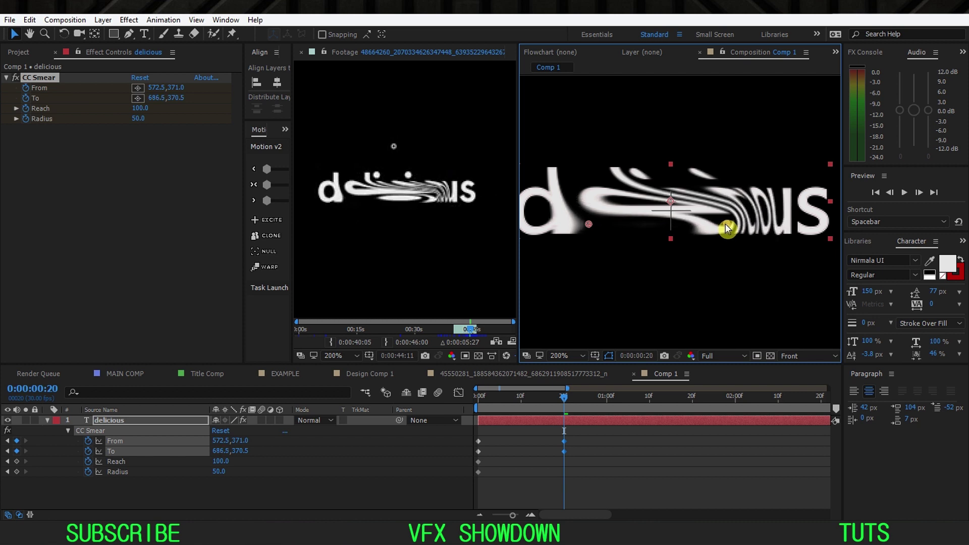
Step: Try a CC Smear Radius of 90 at 0:00:00:20, and set that Radius keyframe to 50
{"action": "left_click", "coordinate": [137, 118]}
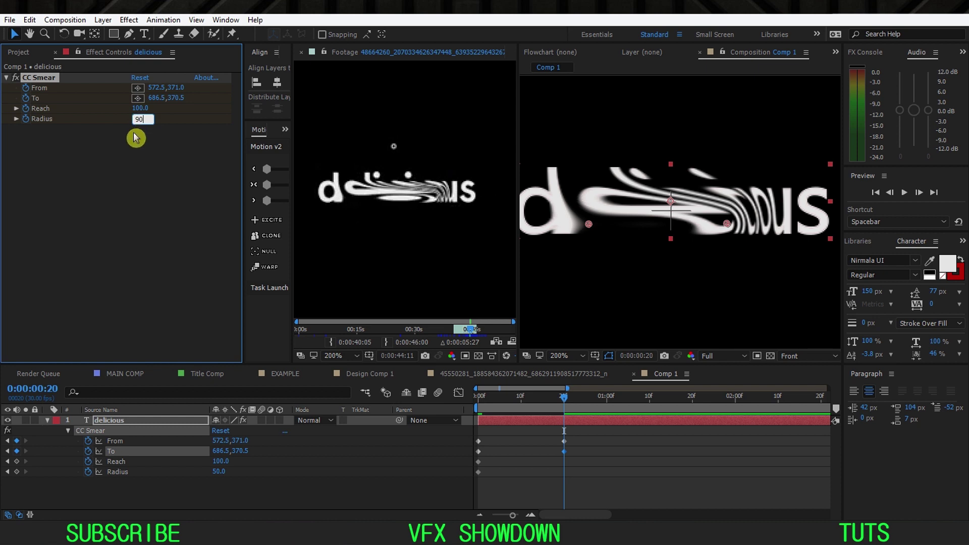
{"action": "key", "text": "Return"}
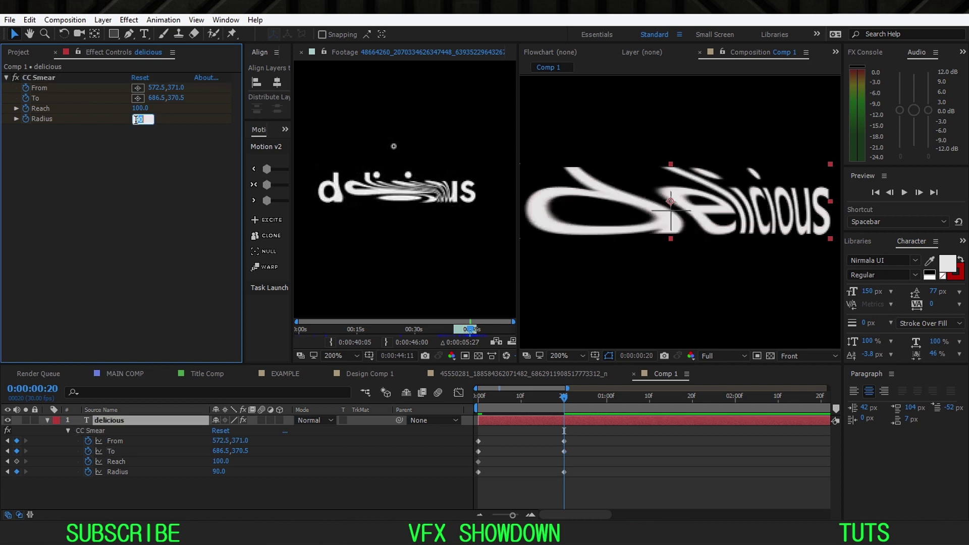
{"action": "type", "text": "50"}
{"action": "key", "text": "Return"}
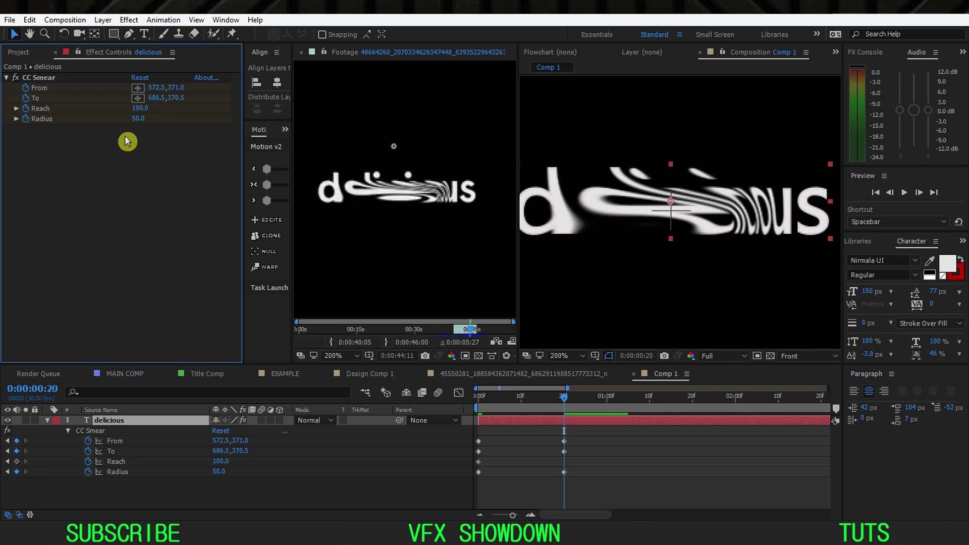
Step: At 0:00:00:20, set the CC Smear keyframes to Reach 130, From 571, 371 and To 672.5, 370.5 to match the reference
{"action": "left_click_drag", "start_coordinate": [136, 108], "coordinate": [143, 108]}
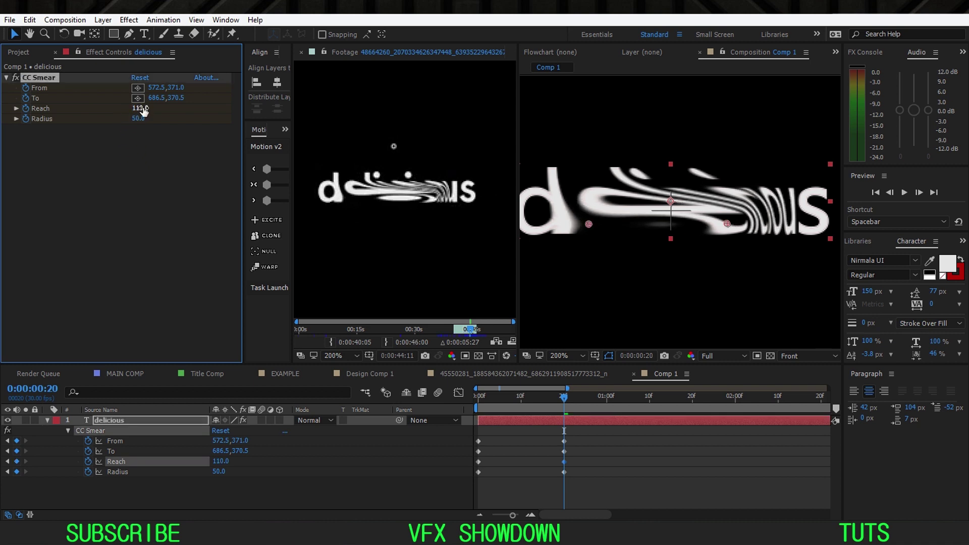
{"action": "left_click", "coordinate": [141, 142]}
{"action": "left_click", "coordinate": [49, 81]}
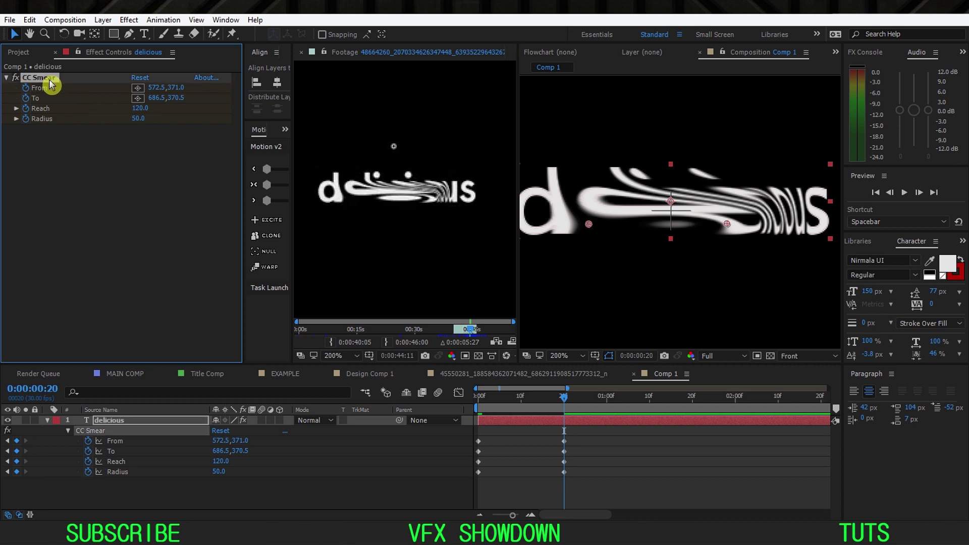
{"action": "left_click_drag", "start_coordinate": [728, 228], "coordinate": [710, 228]}
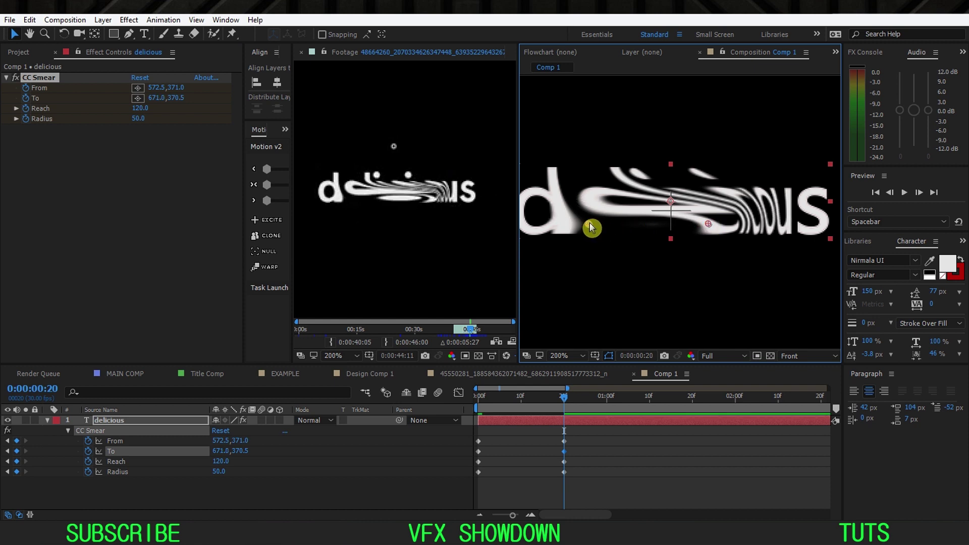
{"action": "left_click_drag", "start_coordinate": [592, 228], "coordinate": [584, 224]}
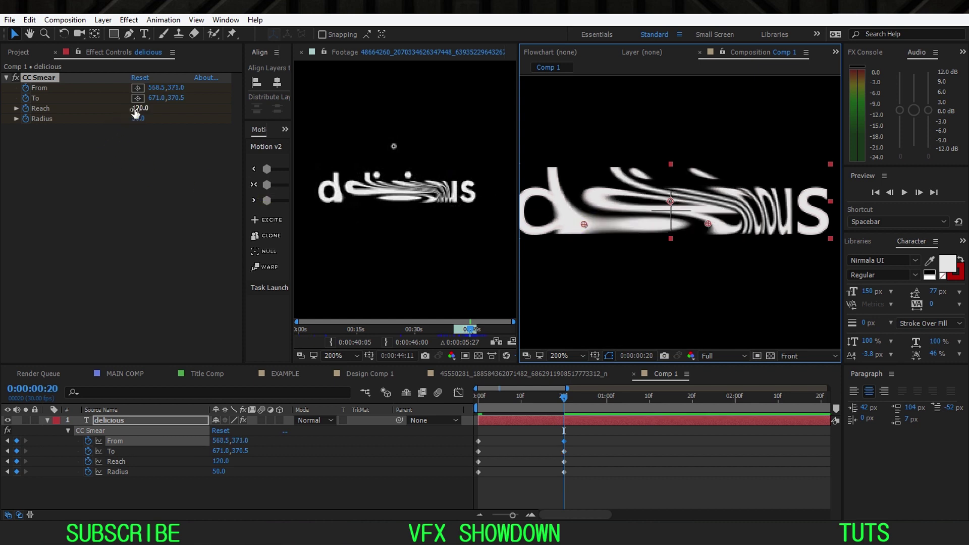
{"action": "left_click_drag", "start_coordinate": [135, 109], "coordinate": [150, 110]}
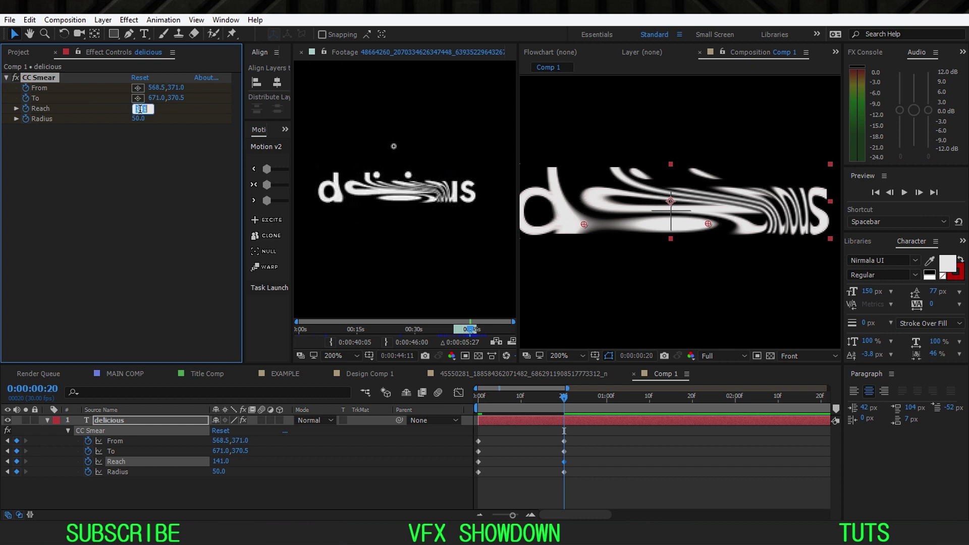
{"action": "type", "text": "130"}
{"action": "key", "text": "Return"}
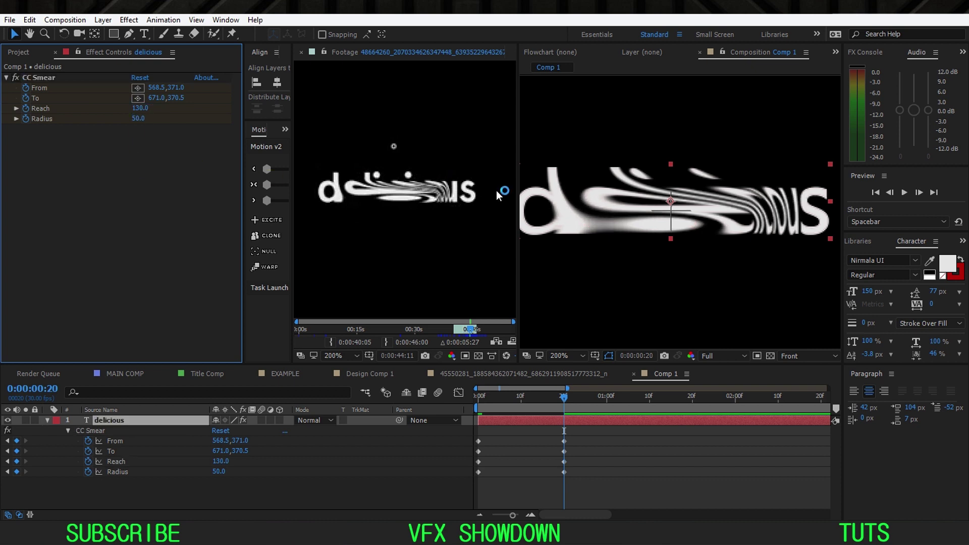
{"action": "left_click", "coordinate": [66, 77]}
{"action": "left_click_drag", "start_coordinate": [584, 223], "coordinate": [584, 226]}
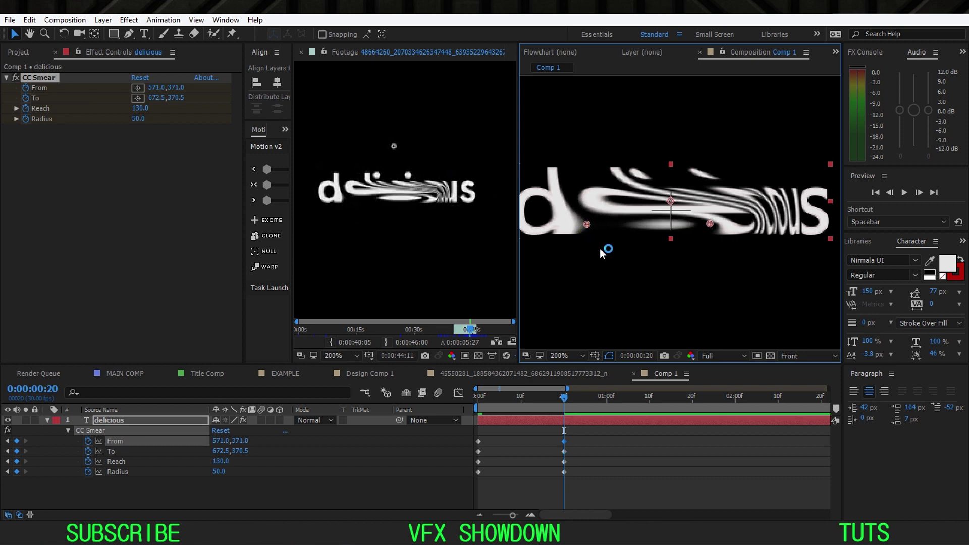
{"action": "key", "text": "comma"}
{"action": "left_click", "coordinate": [396, 482]}
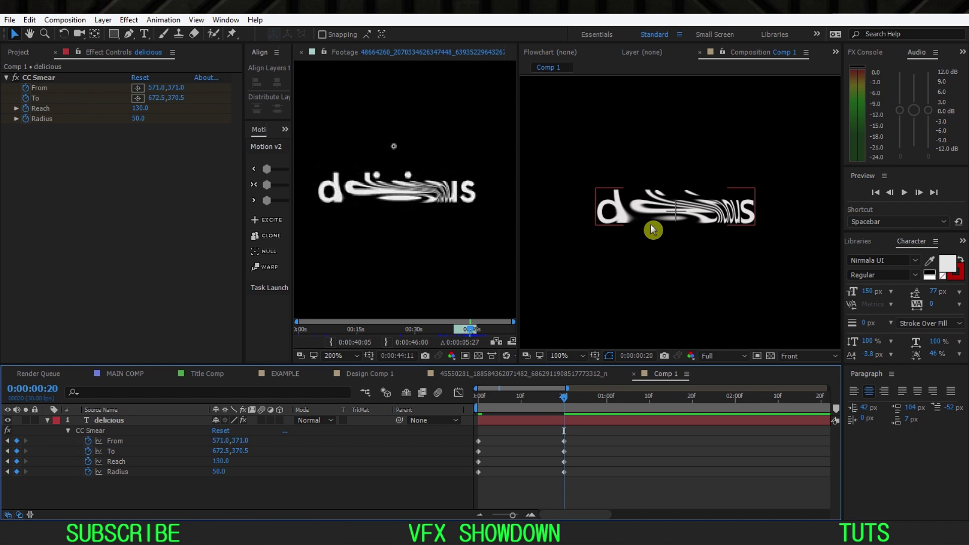
Step: Compare the delicious text with its effects disabled and enabled, and preview the smear animation from the start
{"action": "left_click", "coordinate": [456, 305]}
{"action": "left_click", "coordinate": [254, 424]}
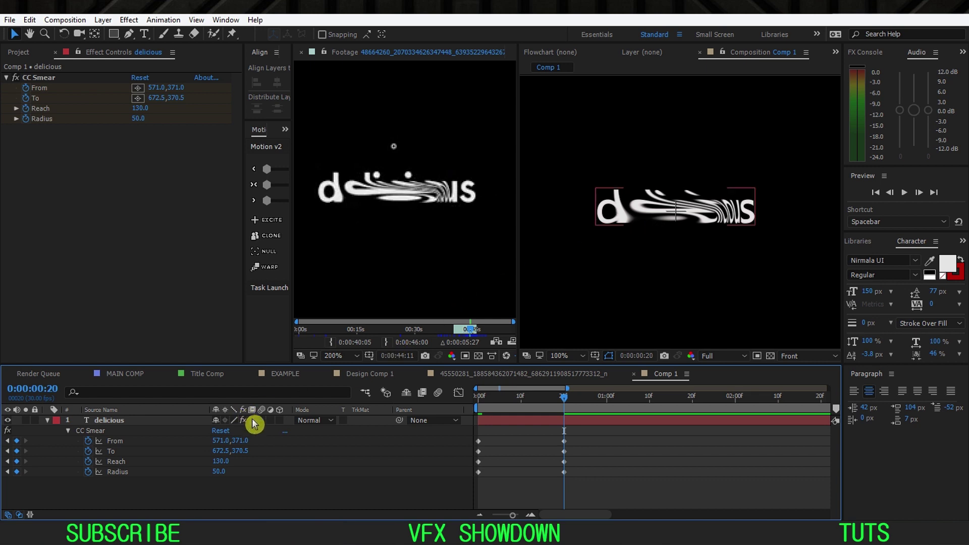
{"action": "left_click", "coordinate": [247, 425]}
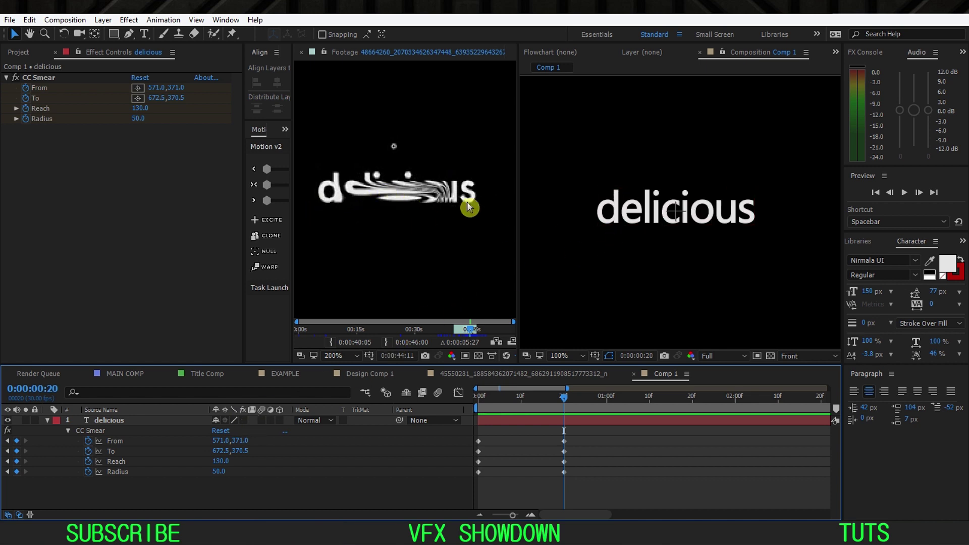
{"action": "left_click", "coordinate": [246, 425]}
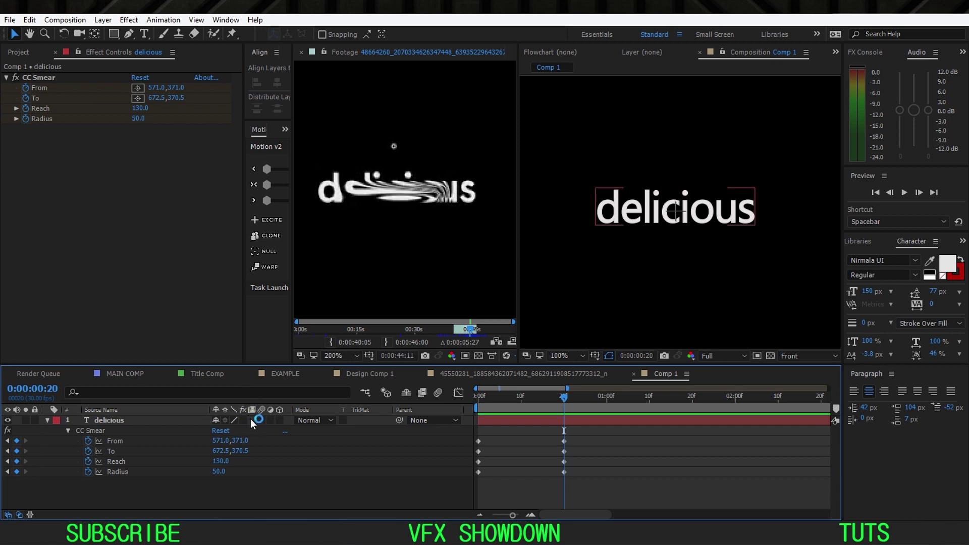
{"action": "left_click", "coordinate": [244, 424]}
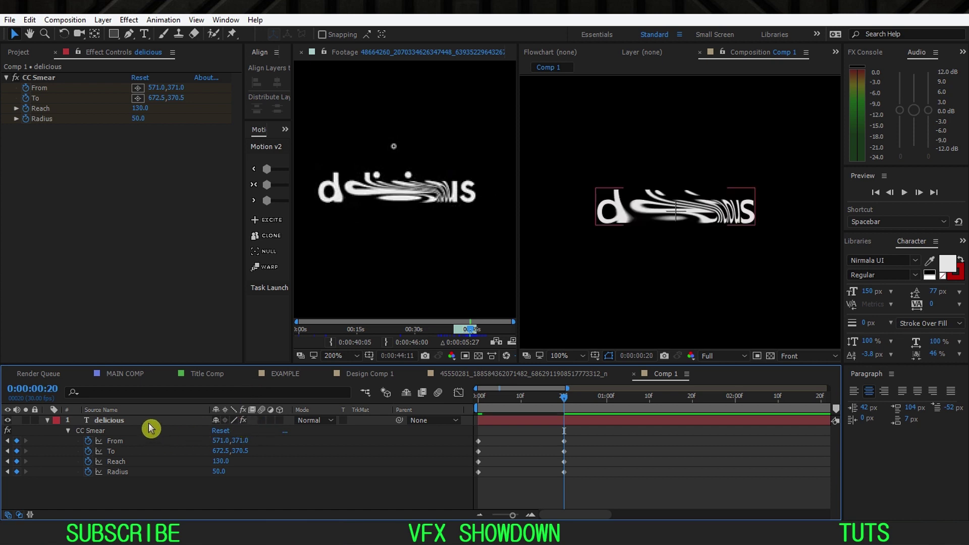
{"action": "left_click_drag", "start_coordinate": [500, 401], "coordinate": [426, 455]}
{"action": "key", "text": "space"}
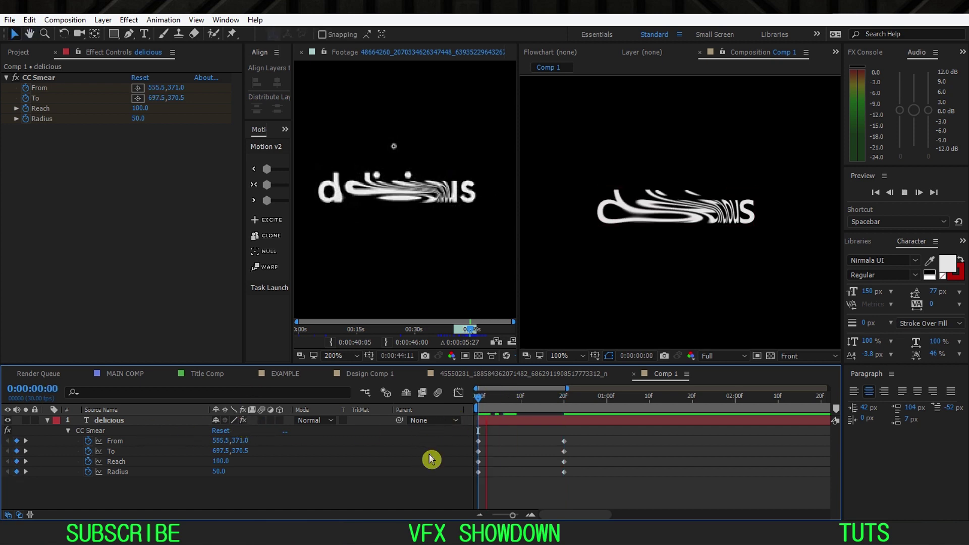
Step: Apply Easy Ease to all CC Smear keyframes of the delicious layer
{"action": "left_click_drag", "start_coordinate": [511, 433], "coordinate": [580, 467]}
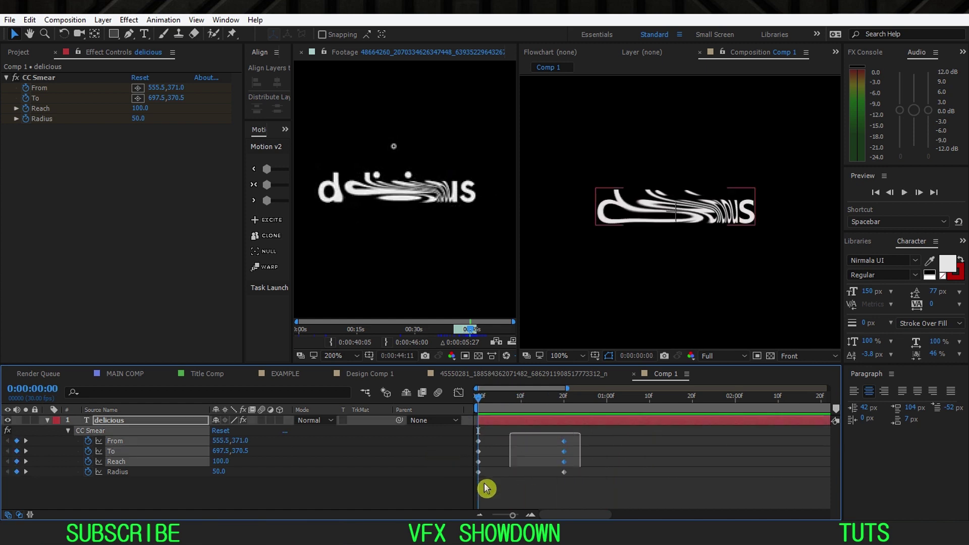
{"action": "left_click_drag", "start_coordinate": [486, 489], "coordinate": [463, 495]}
{"action": "key", "text": "F9"}
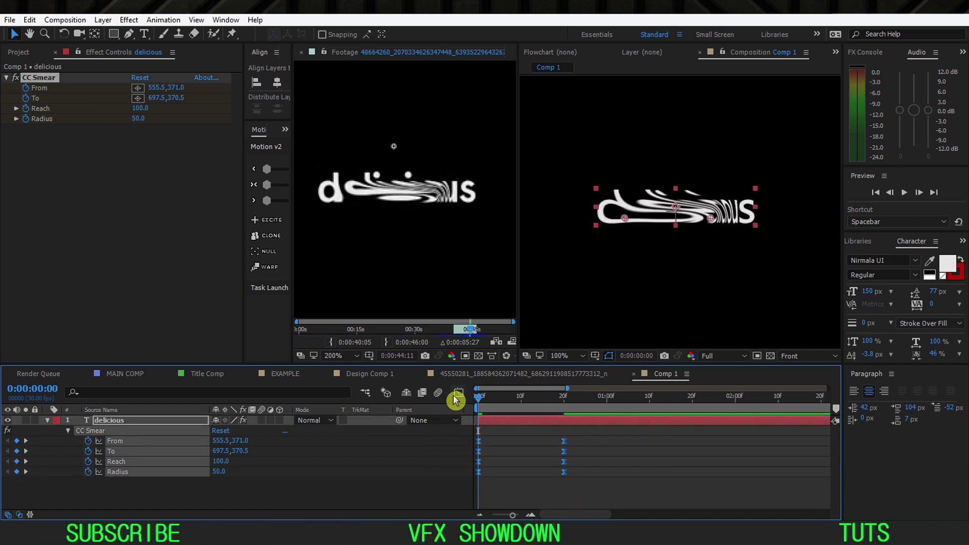
Step: Reshape the CC Smear speed curves with Motion 2 easing, 19 for combined ease and 78 for the last ease slider, and preview the motion
{"action": "left_click", "coordinate": [458, 394]}
{"action": "left_click_drag", "start_coordinate": [579, 471], "coordinate": [430, 497]}
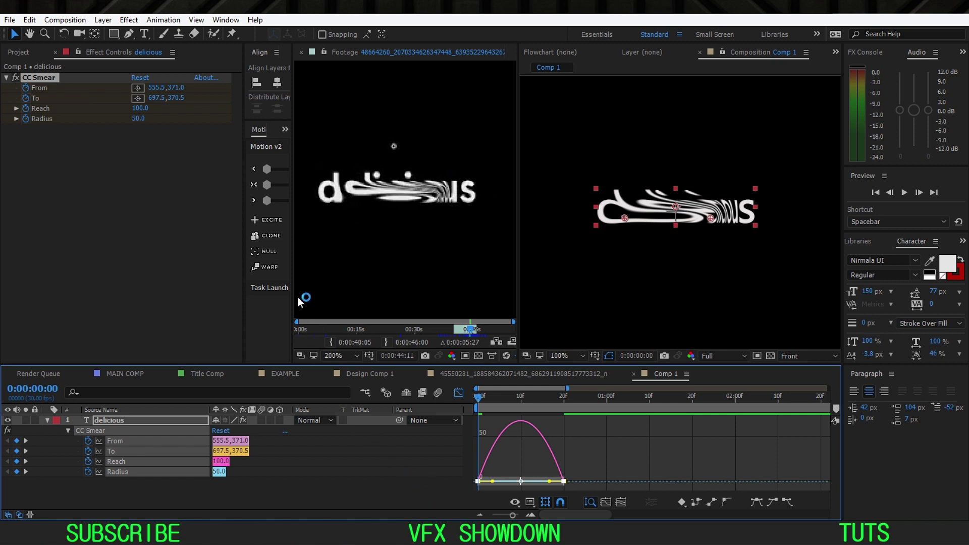
{"action": "left_click_drag", "start_coordinate": [292, 269], "coordinate": [388, 286]}
{"action": "left_click_drag", "start_coordinate": [268, 190], "coordinate": [315, 204]}
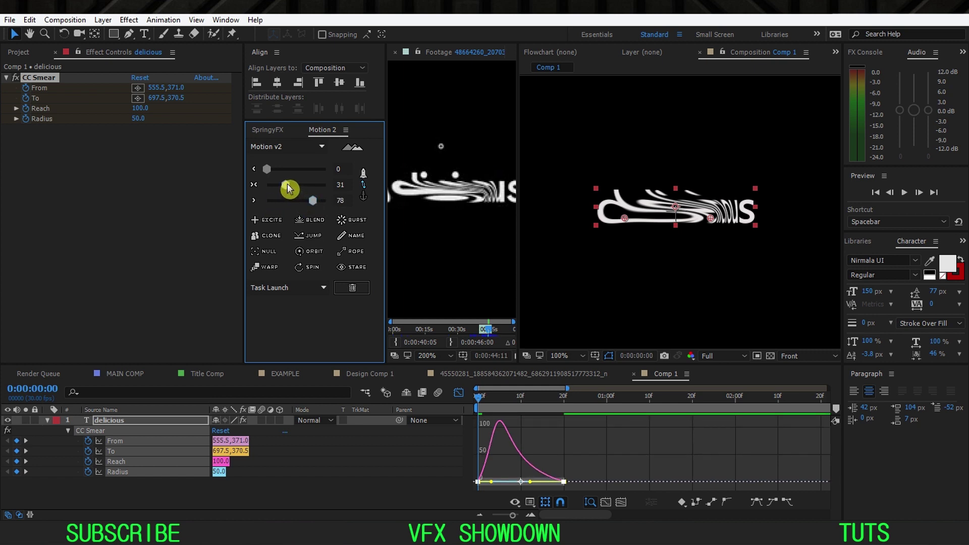
{"action": "left_click_drag", "start_coordinate": [289, 189], "coordinate": [278, 186]}
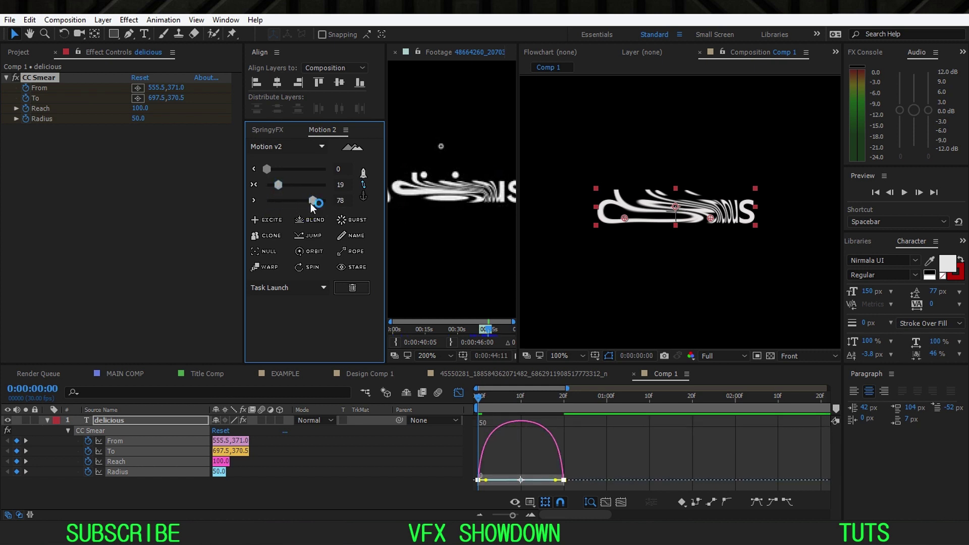
{"action": "left_click", "coordinate": [313, 202]}
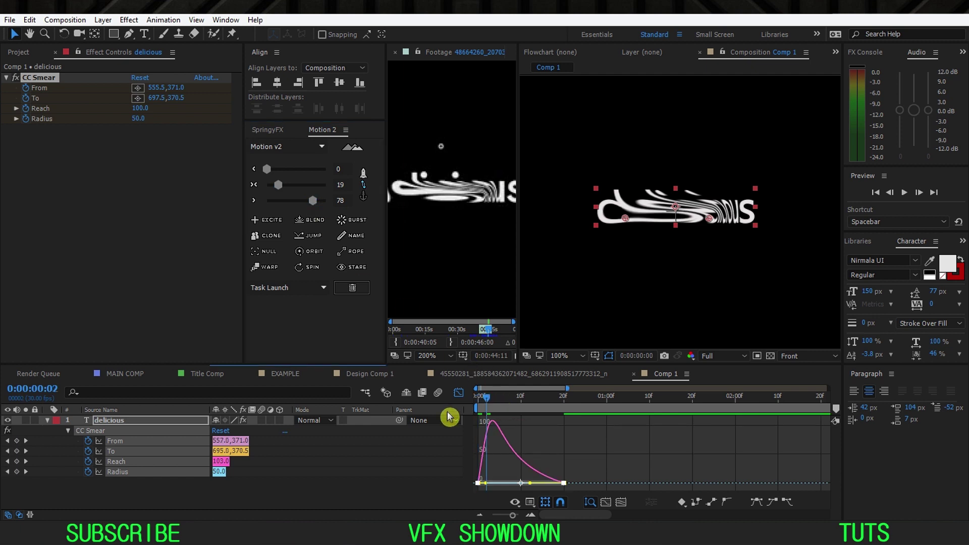
{"action": "left_click", "coordinate": [437, 434]}
{"action": "key", "text": "space"}
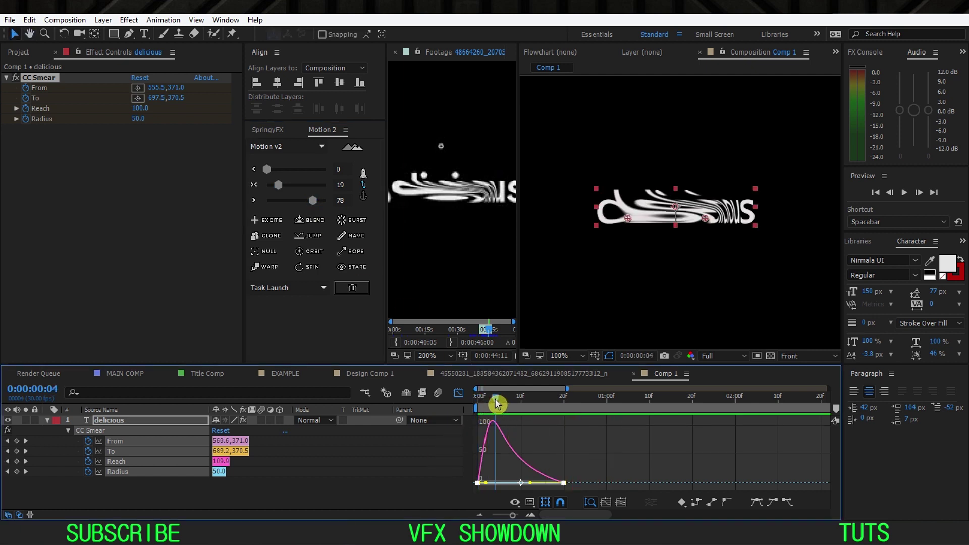
{"action": "key", "text": "space"}
Step: Leave the graph view, move the ending CC Smear keyframes to about 0:00:00:14 and preview the faster animation
{"action": "left_click", "coordinate": [459, 395]}
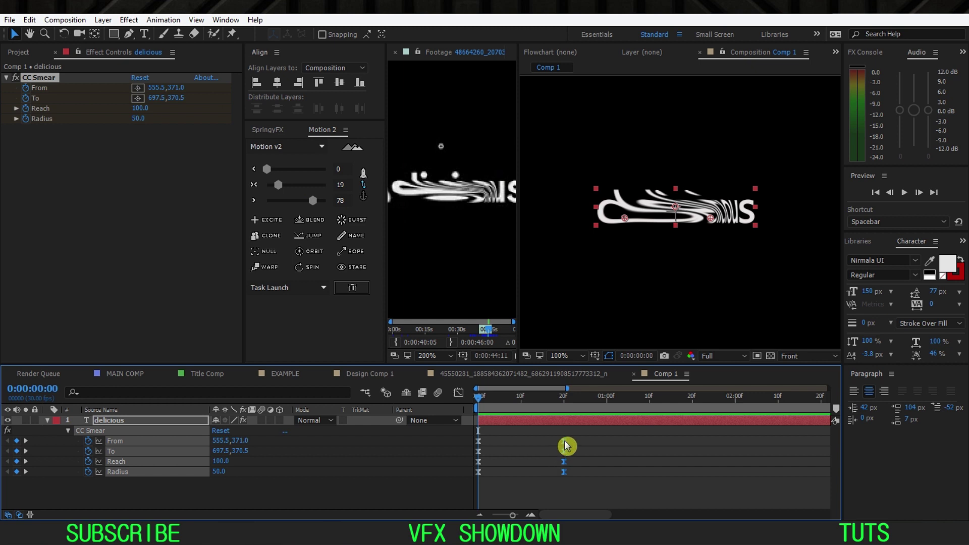
{"action": "left_click_drag", "start_coordinate": [567, 446], "coordinate": [541, 448]}
{"action": "key", "text": "space"}
{"action": "left_click", "coordinate": [435, 461]}
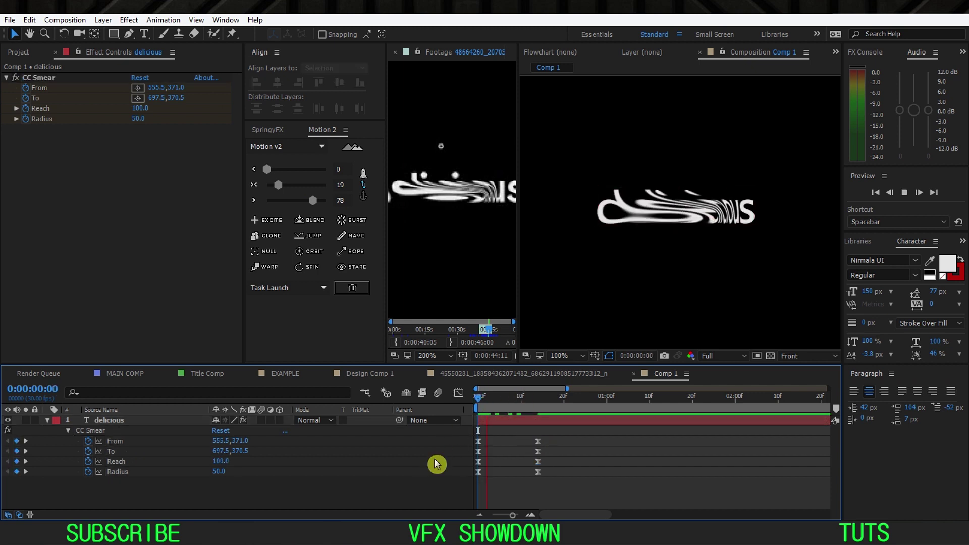
Step: Open Design Comp 1 and play its finished title animation
{"action": "left_click", "coordinate": [376, 377]}
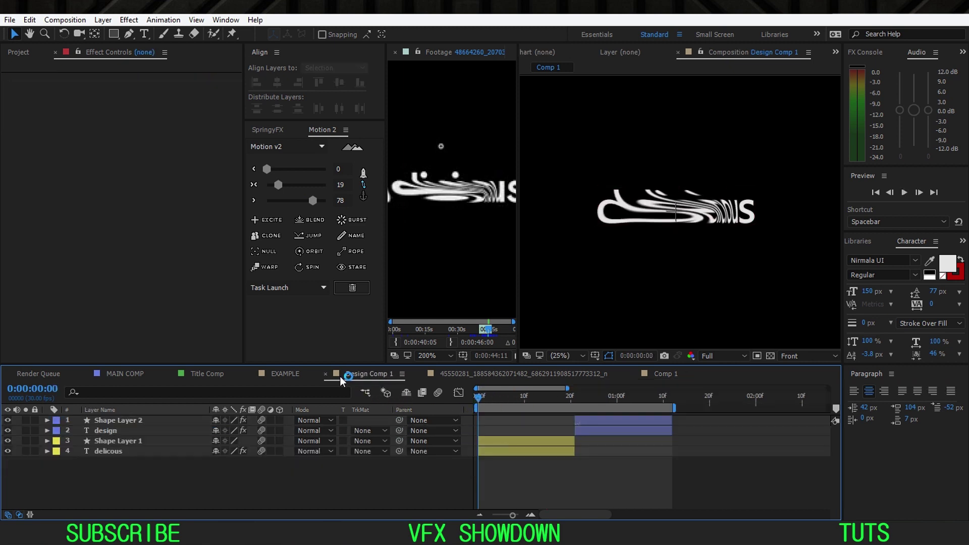
{"action": "left_click", "coordinate": [285, 376]}
{"action": "left_click", "coordinate": [373, 378]}
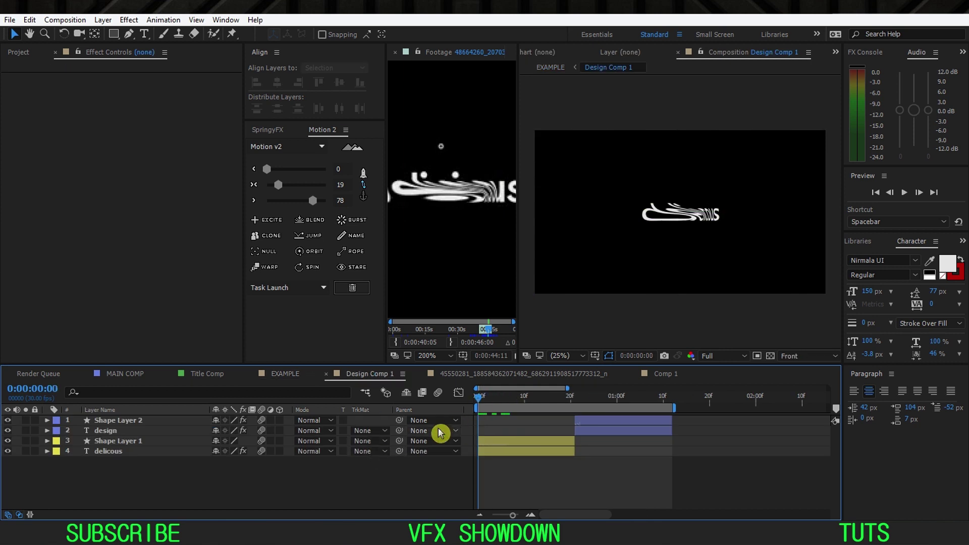
{"action": "key", "text": "space"}
{"action": "key", "text": "space"}
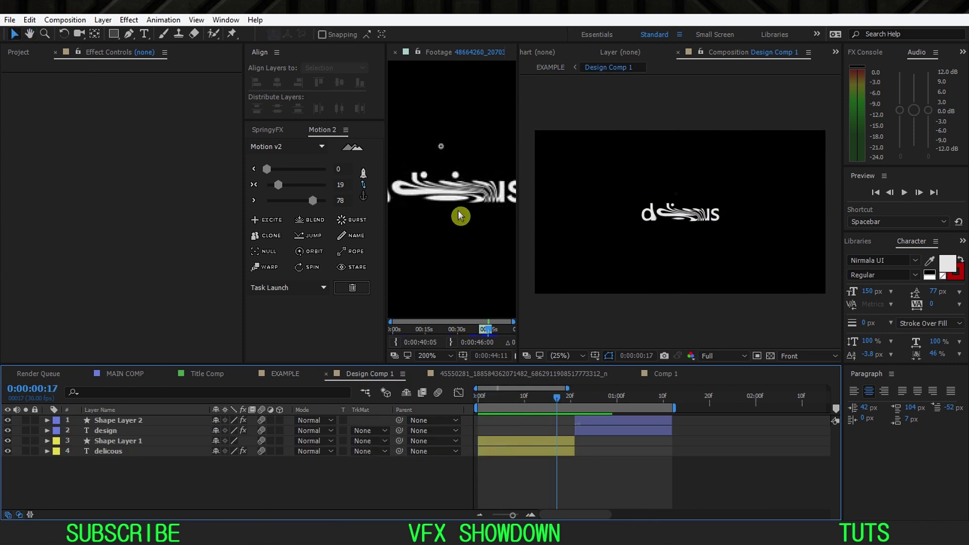
Step: Close the reference footage viewer and replay Design Comp 1 from its first frame
{"action": "left_click", "coordinate": [395, 52]}
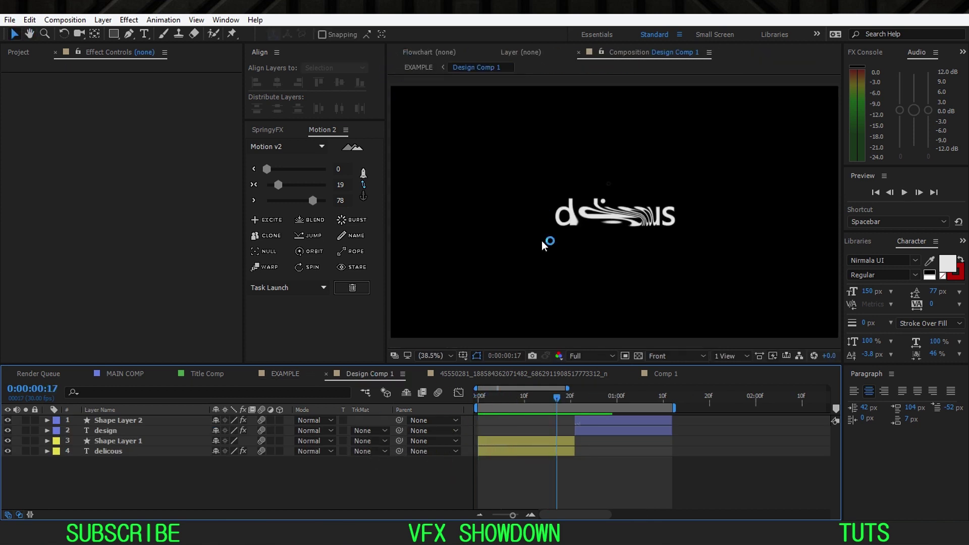
{"action": "key", "text": "Home"}
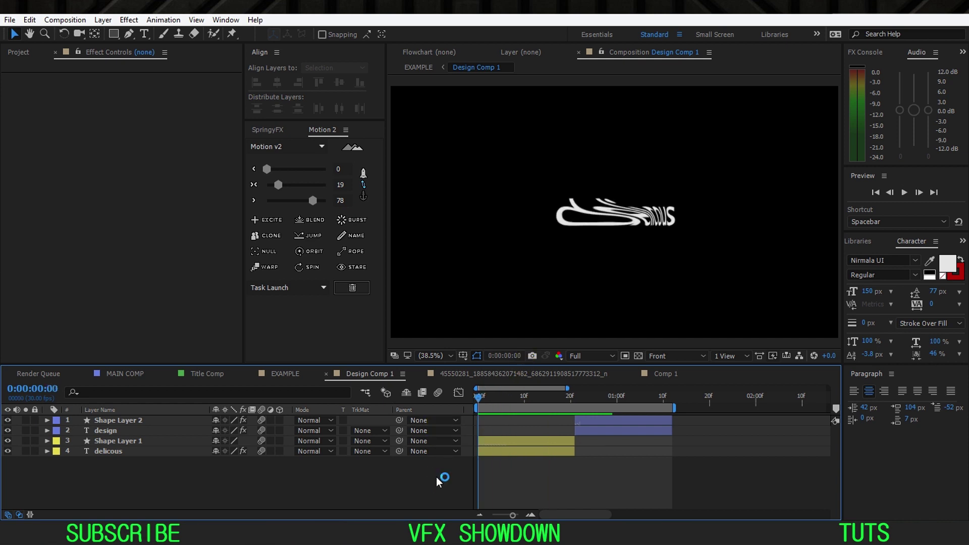
{"action": "key", "text": "space"}
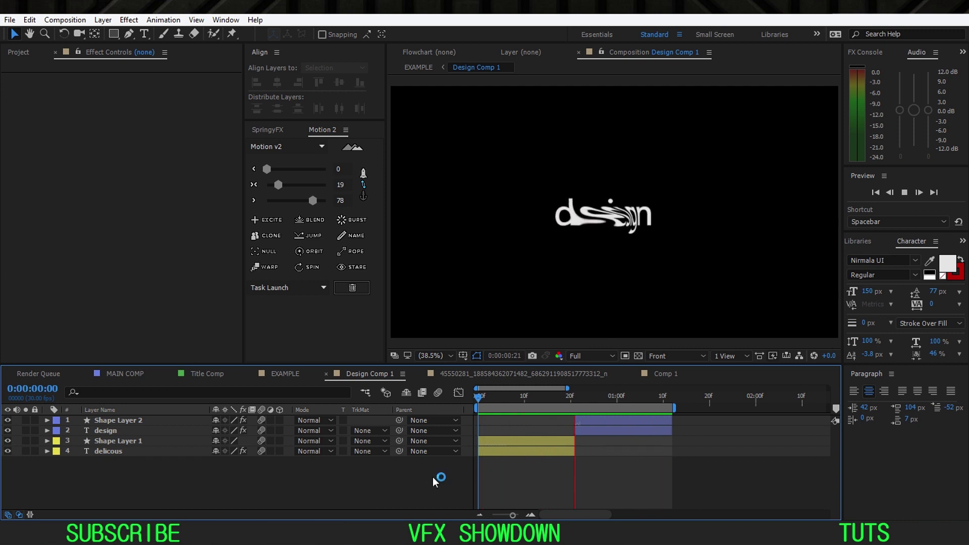
{"action": "key", "text": "space"}
{"action": "left_click", "coordinate": [501, 400]}
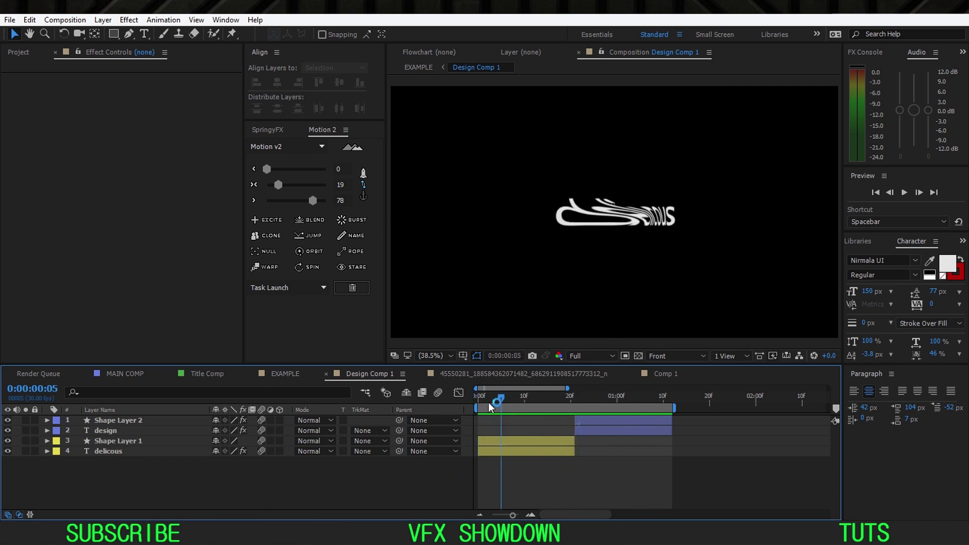
{"action": "key", "text": "Home"}
Step: Reveal the keyframes of the delicous text layer in Design Comp 1 and enlarge the timeline area
{"action": "left_click", "coordinate": [129, 432]}
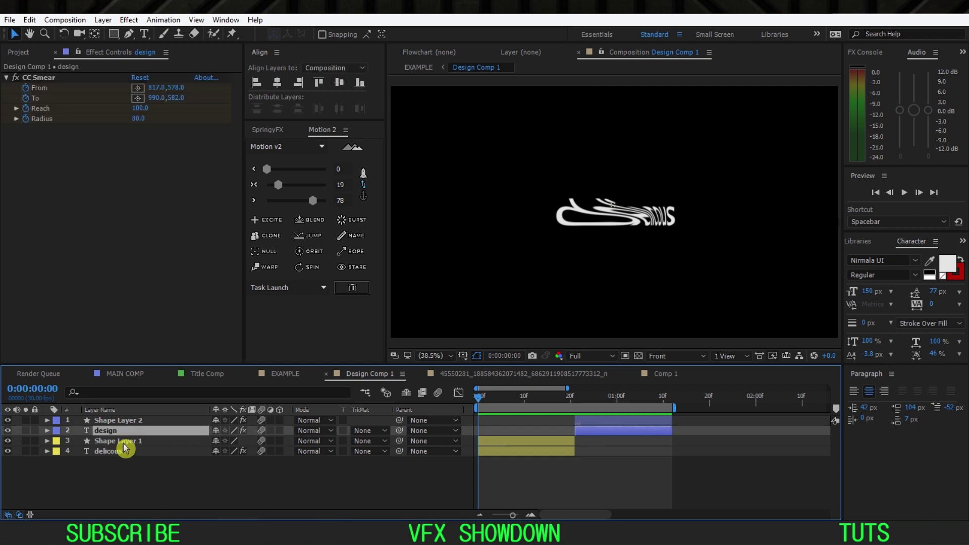
{"action": "left_click", "coordinate": [124, 449]}
{"action": "key", "text": "u"}
{"action": "left_click_drag", "start_coordinate": [423, 365], "coordinate": [423, 300]}
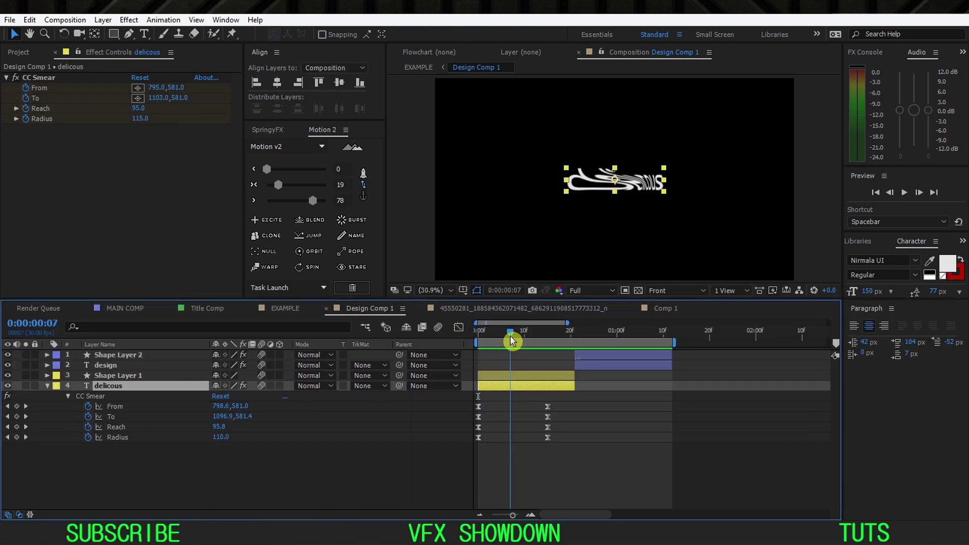
Step: Show the delicous layer's CC Smear points at 100% magnification and examine the smear over its opening frames
{"action": "left_click", "coordinate": [49, 81]}
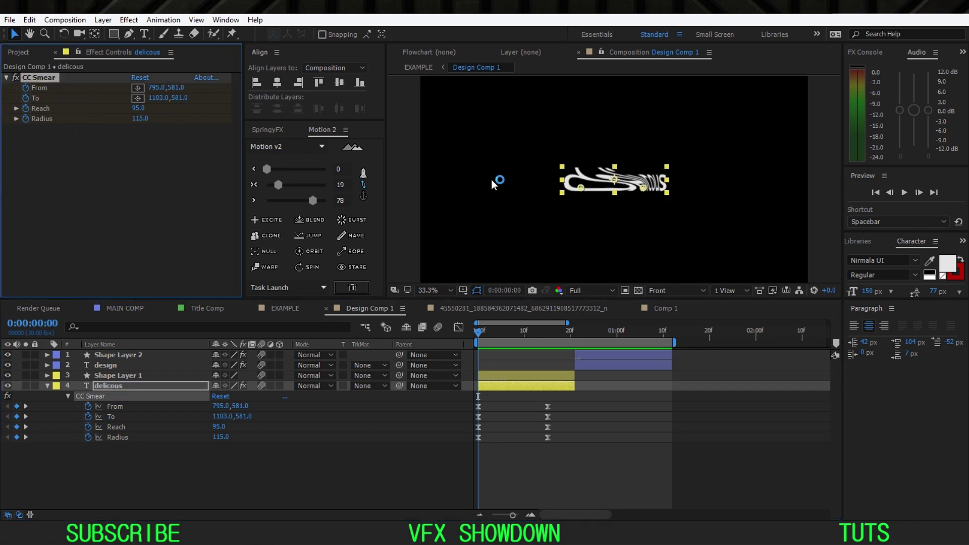
{"action": "key", "text": "h"}
{"action": "key", "text": "slash"}
{"action": "left_click_drag", "start_coordinate": [504, 182], "coordinate": [503, 189]}
{"action": "key", "text": "v"}
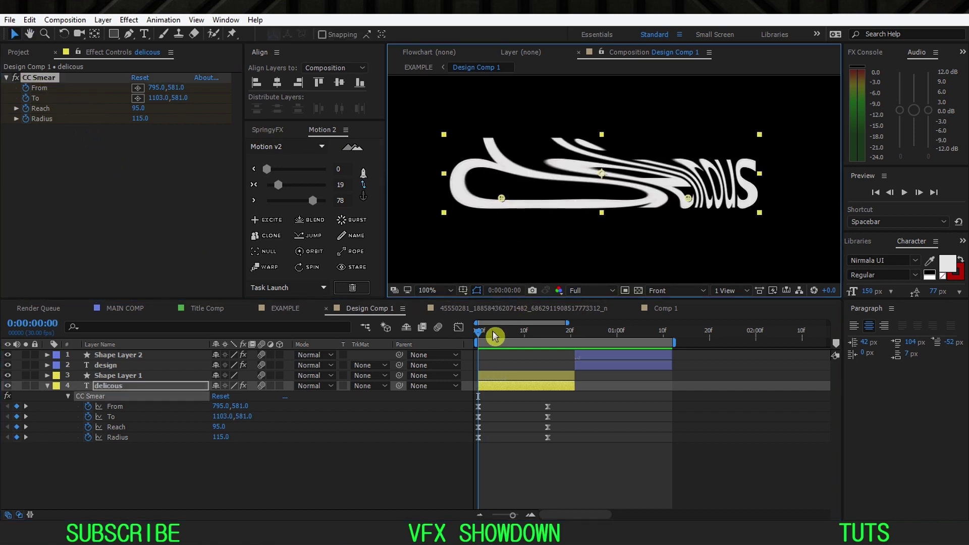
{"action": "mouse_move", "coordinate": [495, 336]}
{"action": "left_mouse_down"}
{"action": "mouse_move", "coordinate": [551, 340]}
{"action": "mouse_move", "coordinate": [494, 346]}
{"action": "mouse_move", "coordinate": [525, 348]}
{"action": "mouse_move", "coordinate": [478, 337]}
{"action": "left_mouse_up"}
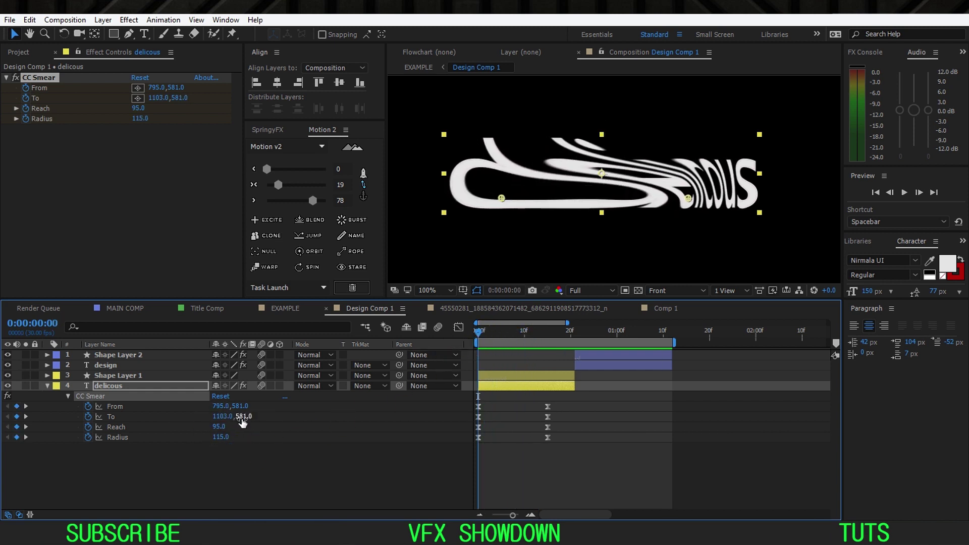
Step: Select all layers in Design Comp 1 and reveal their keyframed properties
{"action": "key", "text": "ctrl+a"}
{"action": "key", "text": "u"}
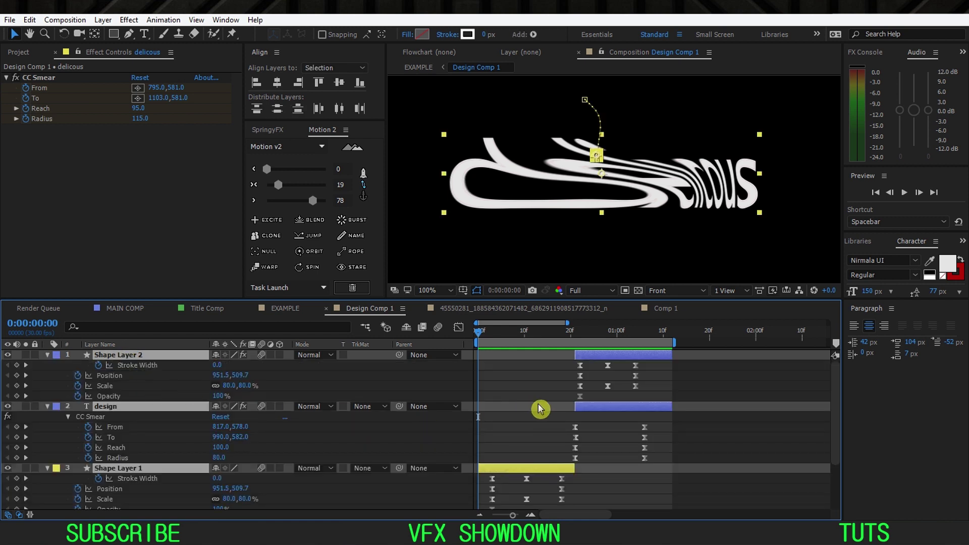
Step: Collapse the properties of all layers in Design Comp 1, enlarge the viewer area and move to frame 6
{"action": "key", "text": "u"}
{"action": "left_click", "coordinate": [139, 402]}
{"action": "left_click", "coordinate": [130, 376]}
{"action": "left_click", "coordinate": [142, 425]}
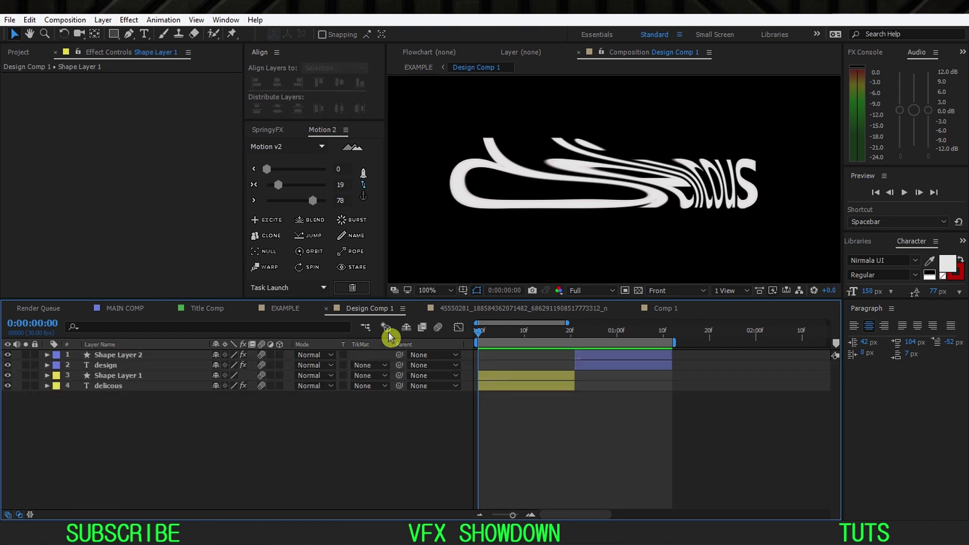
{"action": "left_click_drag", "start_coordinate": [435, 298], "coordinate": [436, 321]}
{"action": "left_click_drag", "start_coordinate": [492, 363], "coordinate": [508, 383]}
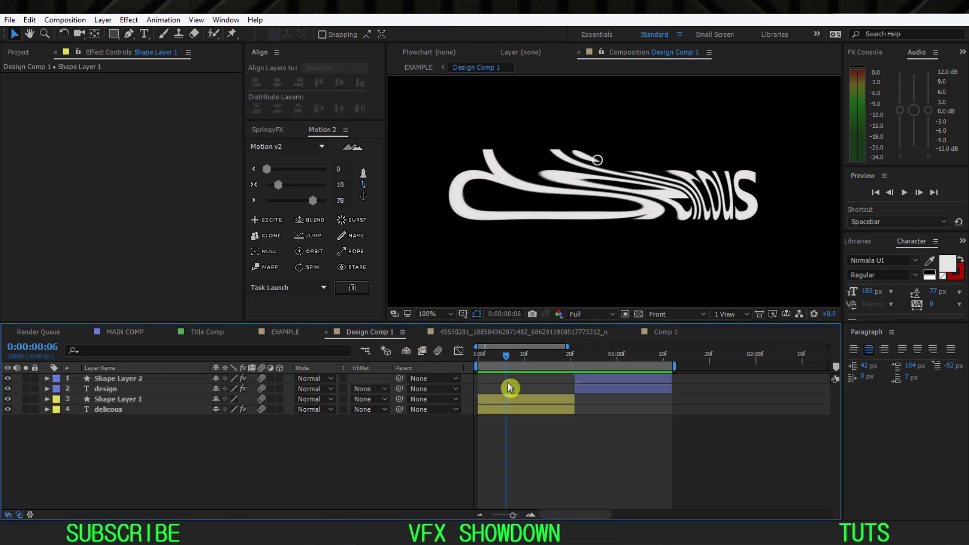
Step: Reveal Shape Layer 1's keyframes and examine its position motion path at 200% magnification
{"action": "left_click", "coordinate": [526, 399]}
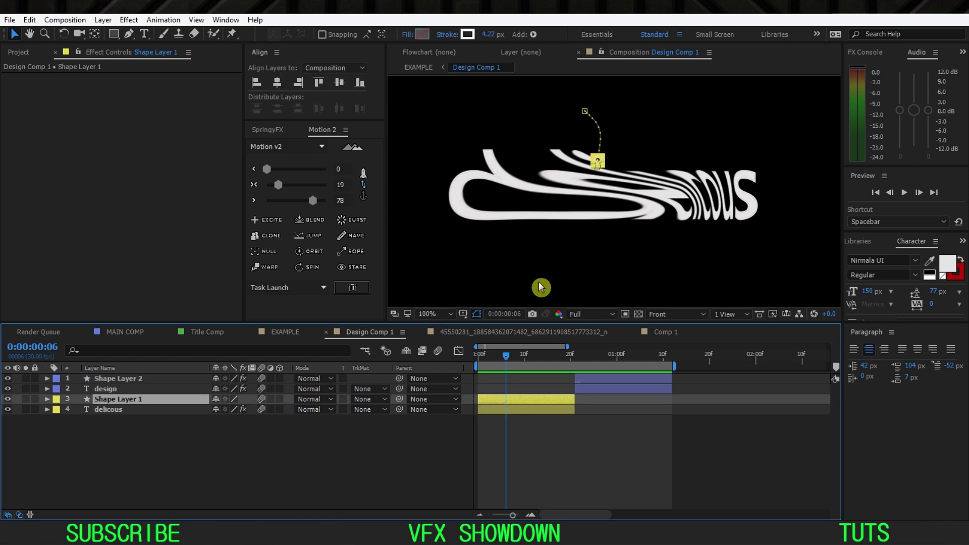
{"action": "key", "text": "u"}
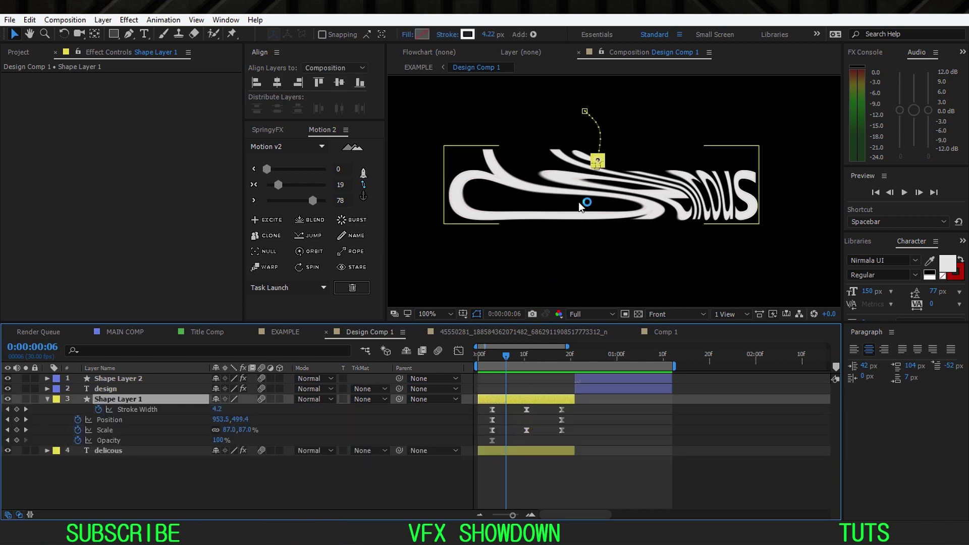
{"action": "scroll", "coordinate": [580, 138], "scroll_direction": "up", "scroll_amount": 3}
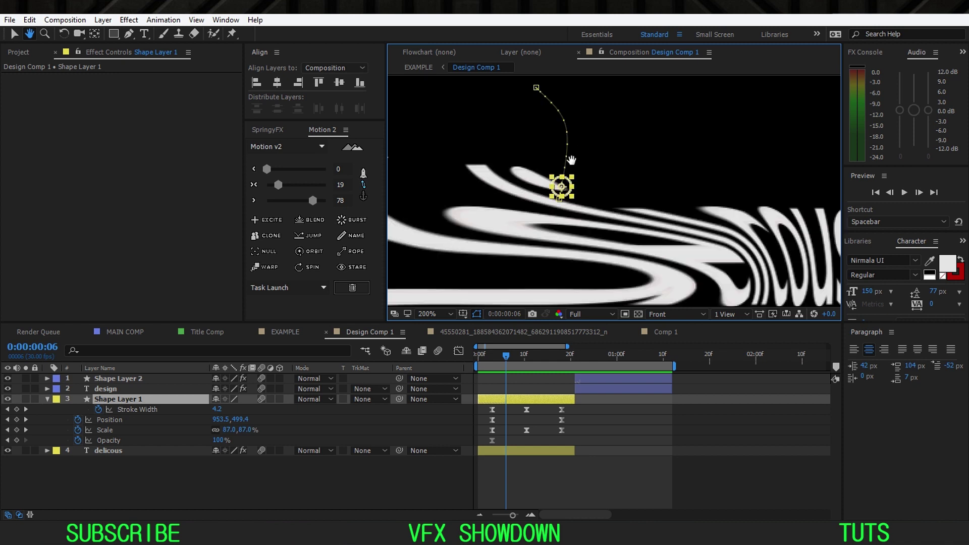
{"action": "left_click", "coordinate": [534, 101]}
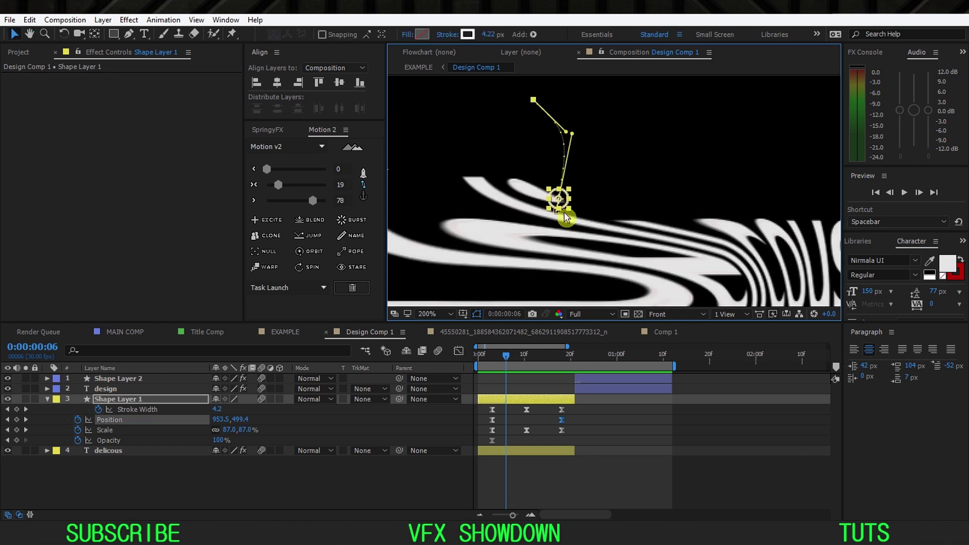
{"action": "left_click_drag", "start_coordinate": [498, 360], "coordinate": [478, 357]}
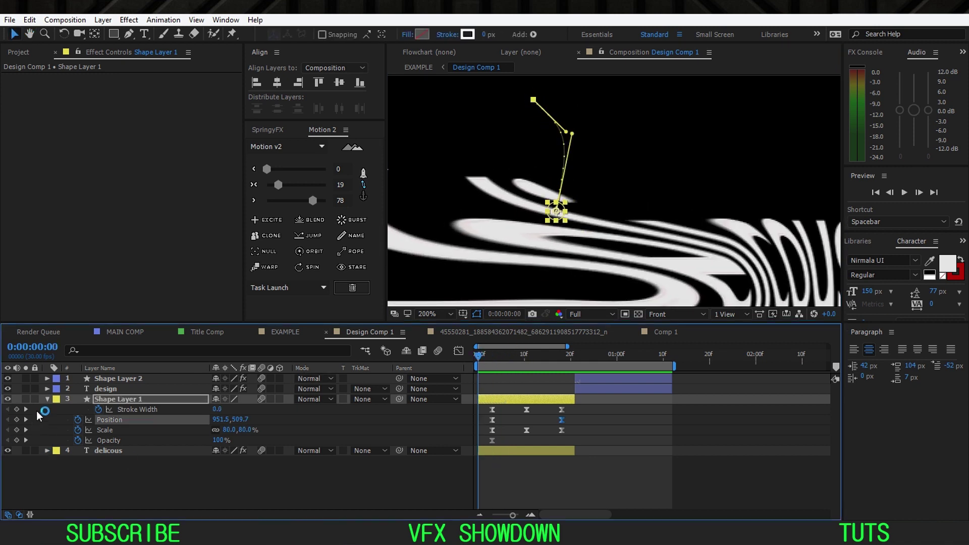
Step: Fit the whole Design Comp 1 frame in the viewer and enlarge the timeline area
{"action": "left_click", "coordinate": [439, 314]}
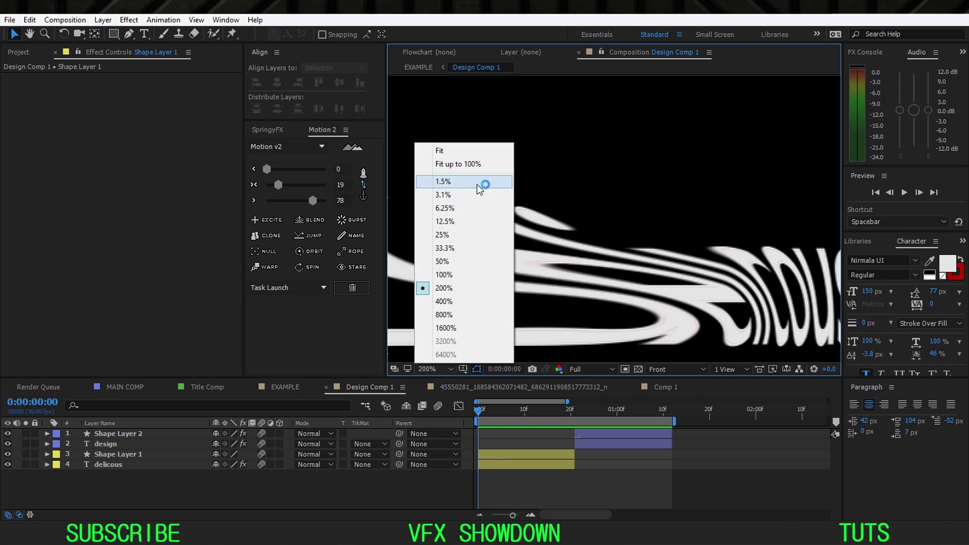
{"action": "left_click", "coordinate": [442, 183]}
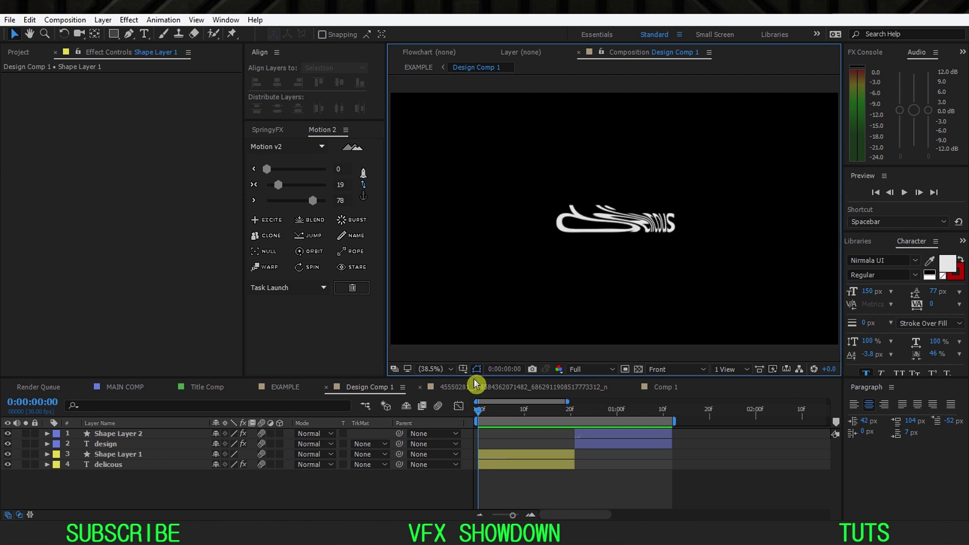
{"action": "left_click_drag", "start_coordinate": [480, 379], "coordinate": [479, 355]}
Step: Open the EXAMPLE composition and preview its animation from the first frame
{"action": "left_click", "coordinate": [286, 365]}
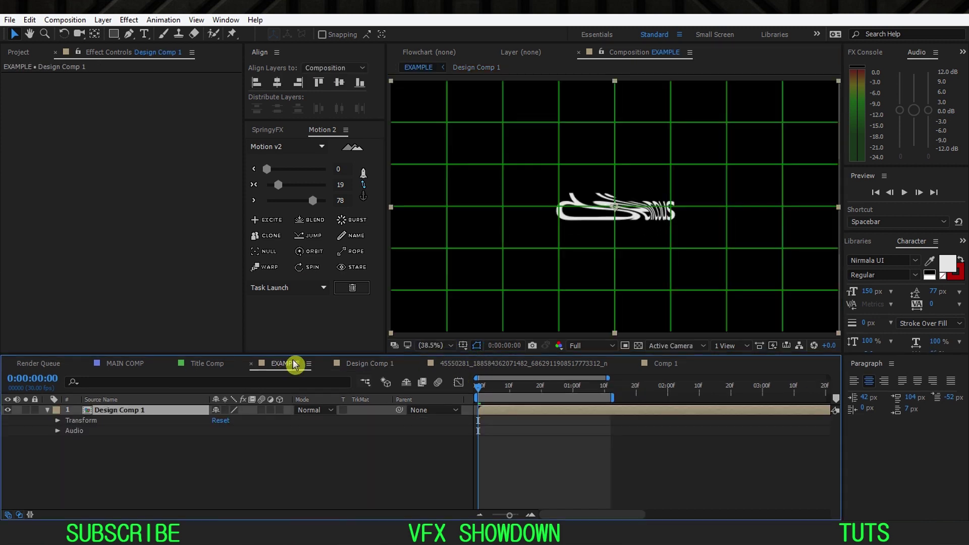
{"action": "left_click", "coordinate": [193, 426]}
{"action": "left_click_drag", "start_coordinate": [487, 393], "coordinate": [513, 394]}
{"action": "key", "text": "space"}
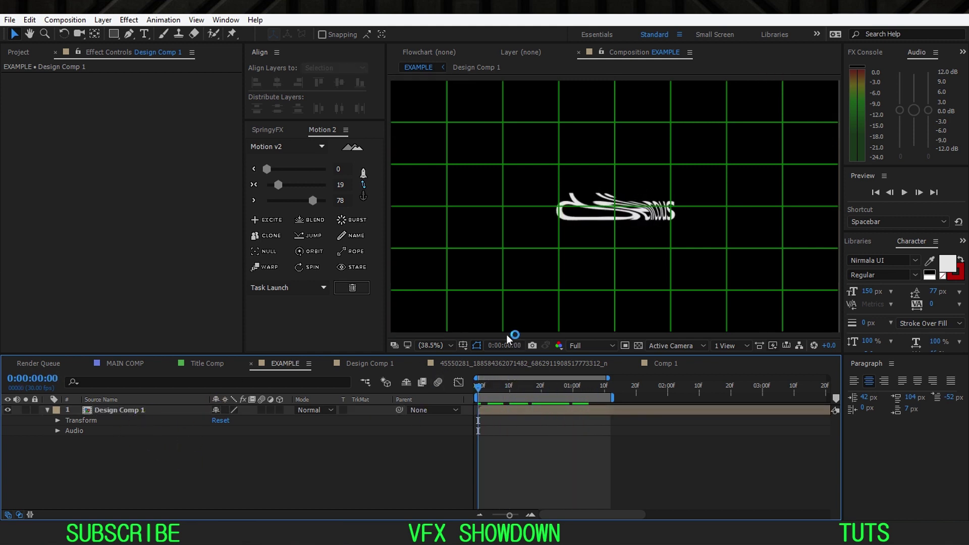
{"action": "key", "text": "space"}
{"action": "key", "text": "space"}
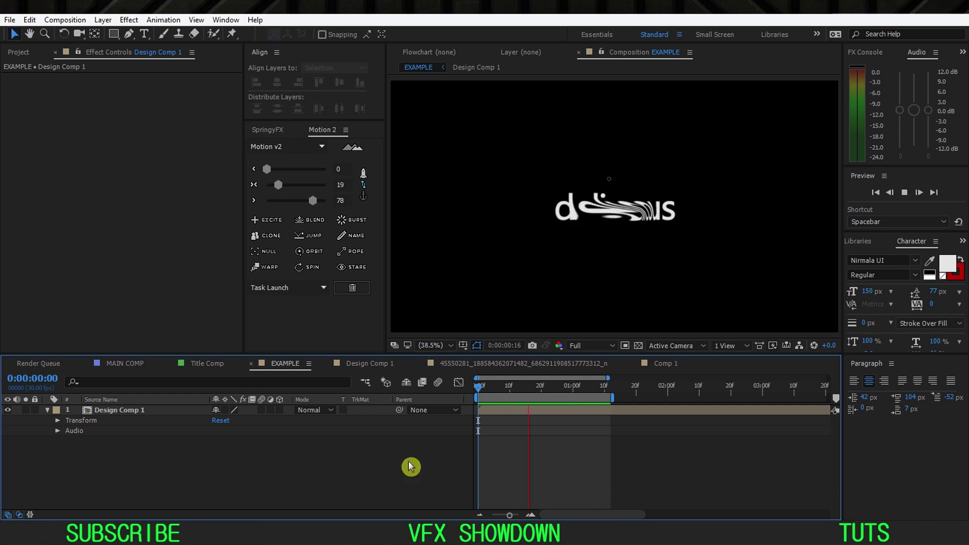
{"action": "key", "text": "space"}
Step: Open Title Comp, fit its frame in the viewer and give the timeline more room
{"action": "left_click", "coordinate": [202, 364]}
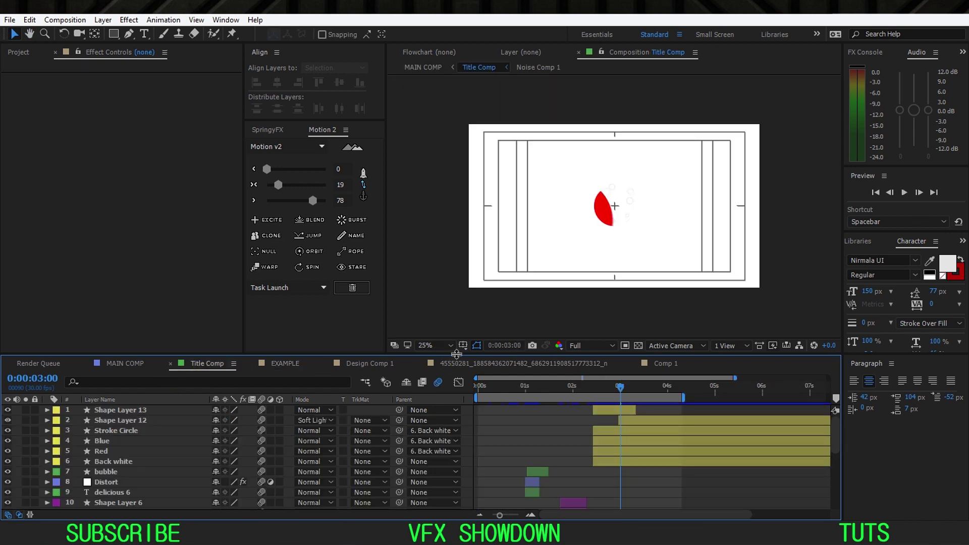
{"action": "left_click", "coordinate": [449, 346]}
{"action": "left_click", "coordinate": [459, 149]}
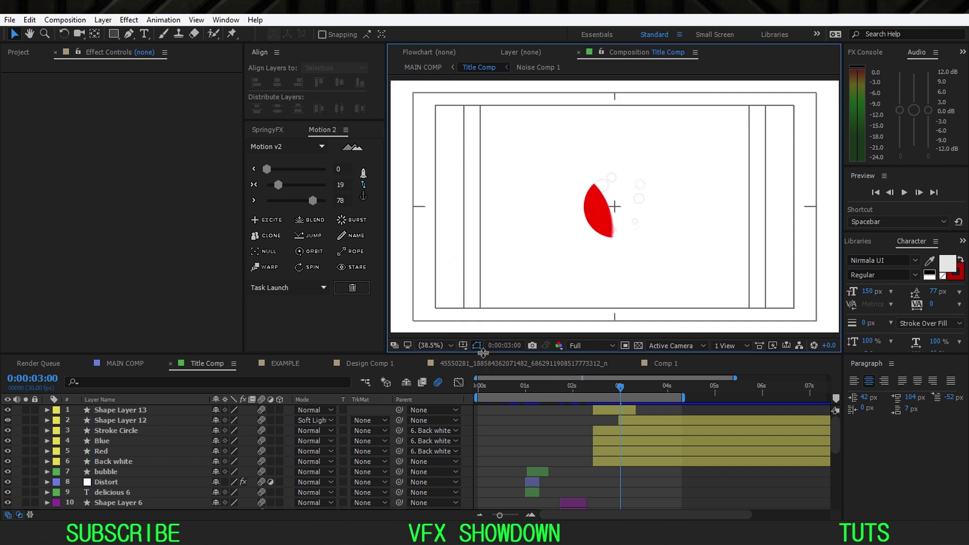
{"action": "left_click_drag", "start_coordinate": [483, 353], "coordinate": [483, 328]}
Step: Preview the Title Comp animation from its first frame
{"action": "key", "text": "Home"}
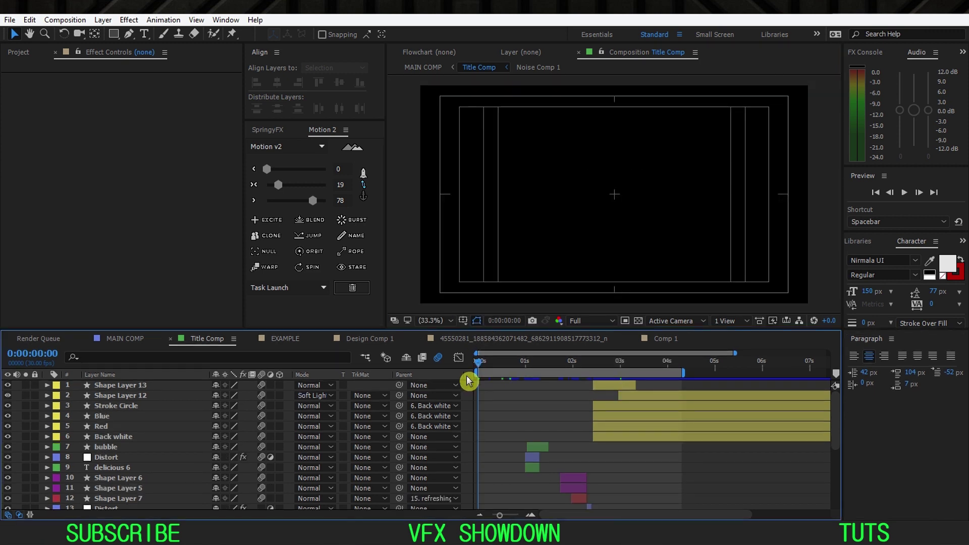
{"action": "key", "text": "space"}
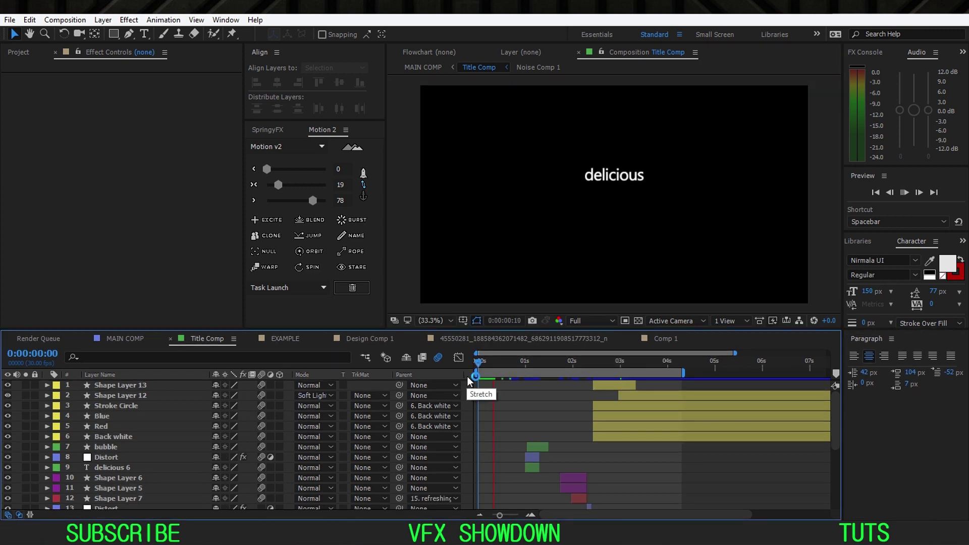
{"action": "key", "text": "space"}
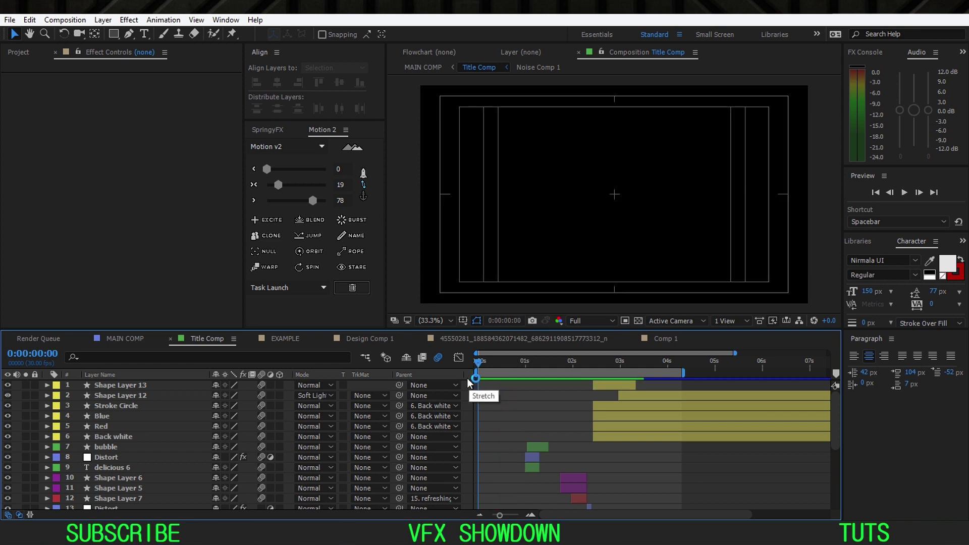
{"action": "left_click_drag", "start_coordinate": [500, 371], "coordinate": [475, 375]}
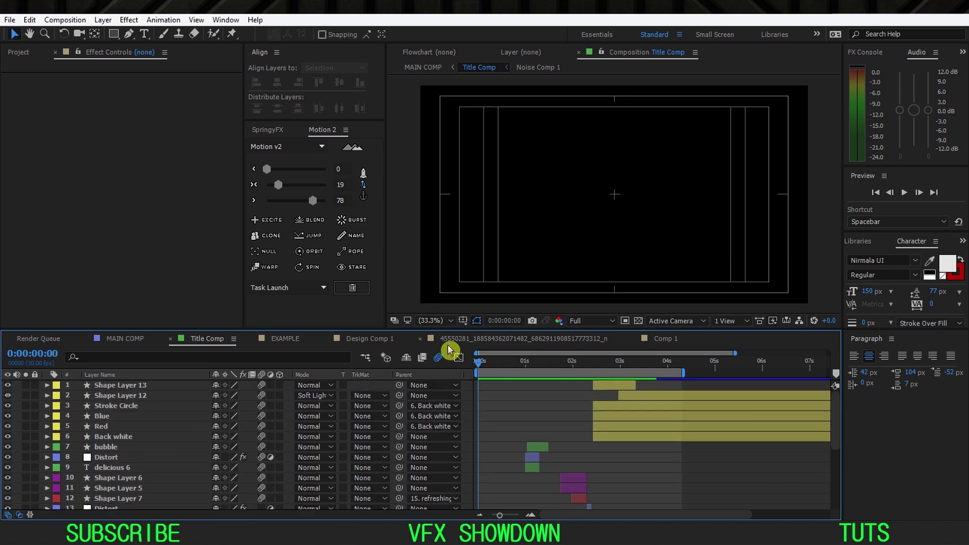
Step: Select the "delicious delicious delicious" text layer in Title Comp and examine its text reveal up to frame 16
{"action": "left_click", "coordinate": [459, 334]}
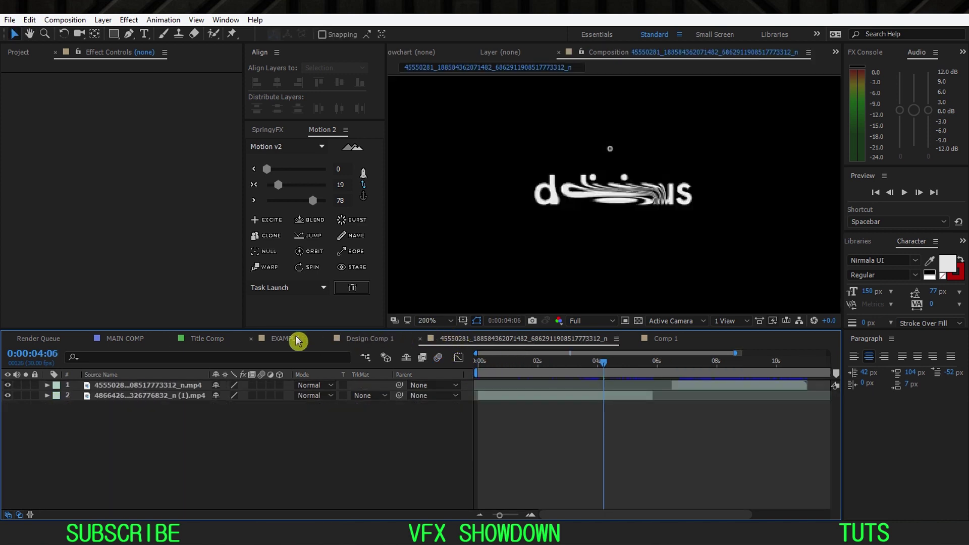
{"action": "left_click", "coordinate": [286, 338]}
{"action": "left_click", "coordinate": [207, 339]}
{"action": "scroll", "coordinate": [483, 415], "scroll_direction": "down", "scroll_amount": 5}
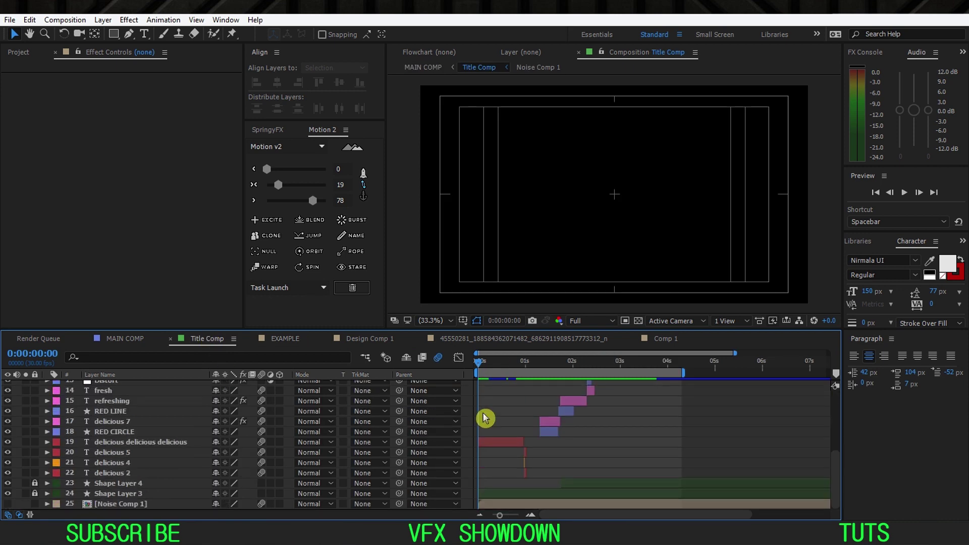
{"action": "left_click", "coordinate": [497, 445]}
{"action": "scroll", "coordinate": [502, 446], "scroll_direction": "up", "scroll_amount": 5}
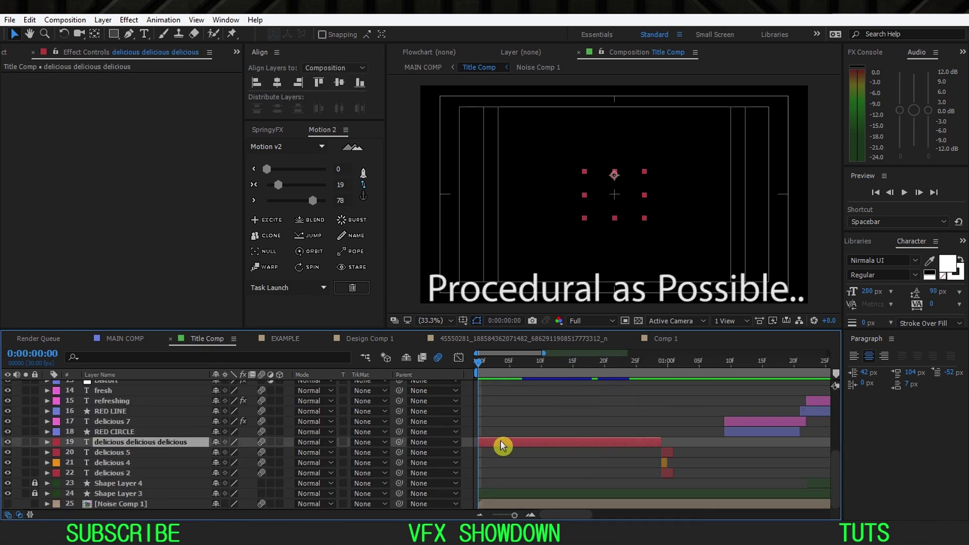
{"action": "key", "text": "h"}
{"action": "left_click_drag", "start_coordinate": [491, 368], "coordinate": [579, 383]}
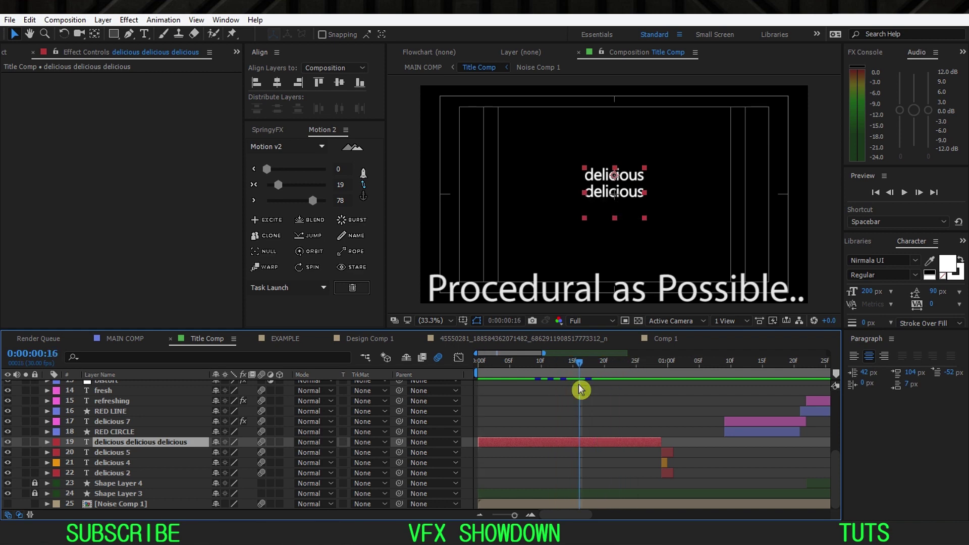
{"action": "scroll", "coordinate": [583, 399], "scroll_direction": "up", "scroll_amount": 2}
{"action": "scroll", "coordinate": [589, 447], "scroll_direction": "right", "scroll_amount": 2}
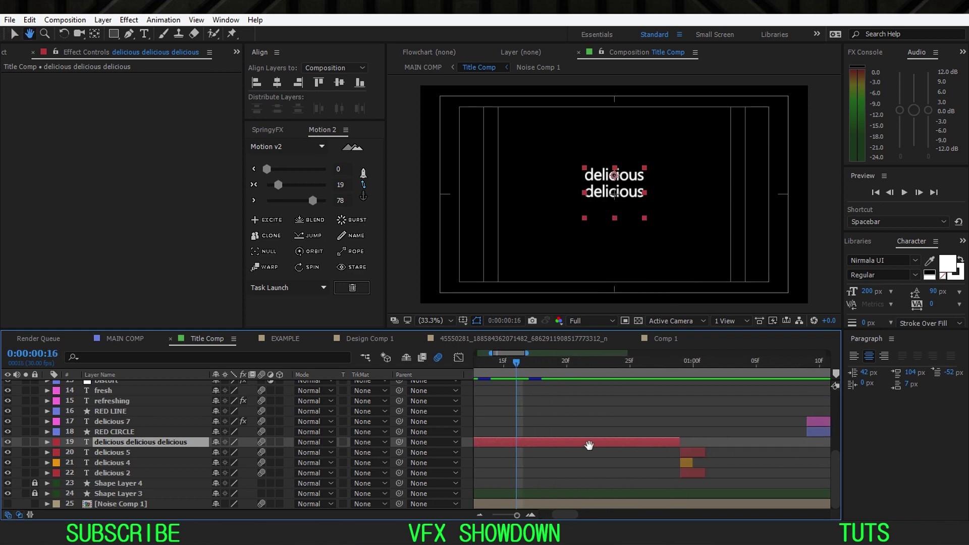
Step: Maximize the timeline to examine the timing of all Title Comp layers, move to frame 22 and restore the layout
{"action": "key", "text": "grave"}
{"action": "scroll", "coordinate": [598, 363], "scroll_direction": "down", "scroll_amount": 6}
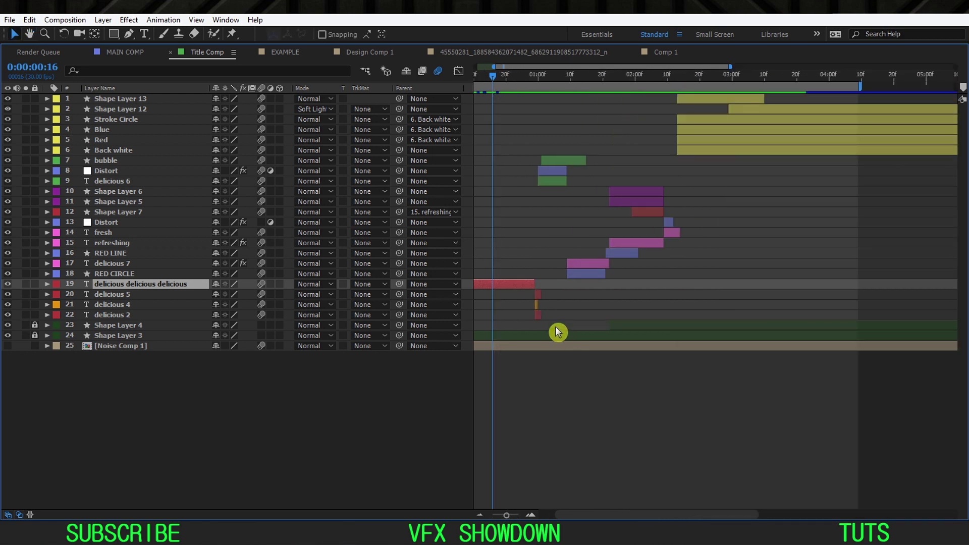
{"action": "key", "text": "space"}
{"action": "scroll", "coordinate": [580, 287], "scroll_direction": "up", "scroll_amount": 3}
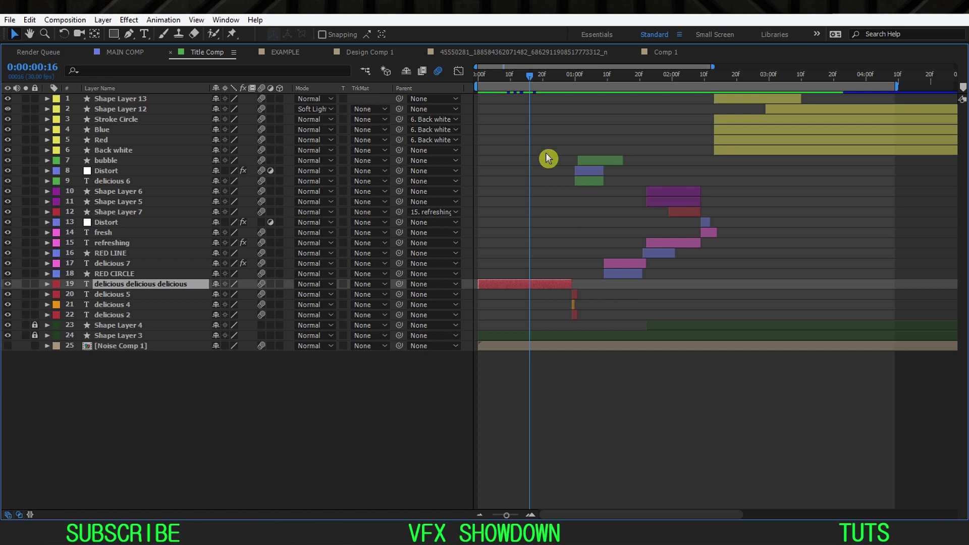
{"action": "left_click_drag", "start_coordinate": [527, 77], "coordinate": [549, 77]}
{"action": "scroll", "coordinate": [553, 87], "scroll_direction": "up", "scroll_amount": 2}
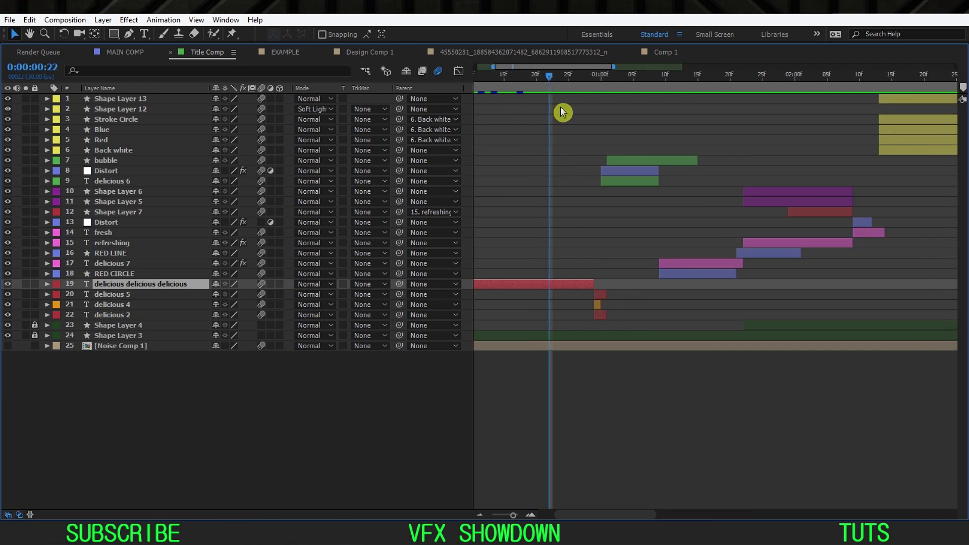
{"action": "key", "text": "grave"}
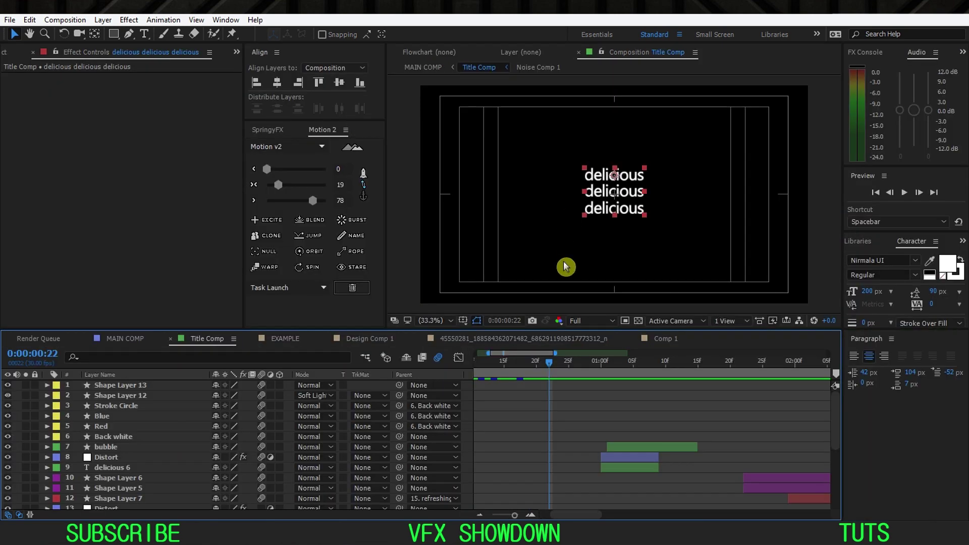
Step: Reveal the Range Selector keyframes of the "delicious delicious delicious" layer
{"action": "key", "text": "space"}
{"action": "left_click_drag", "start_coordinate": [574, 399], "coordinate": [662, 401]}
{"action": "scroll", "coordinate": [600, 404], "scroll_direction": "down", "scroll_amount": 5}
{"action": "key", "text": "u"}
{"action": "key", "text": "space"}
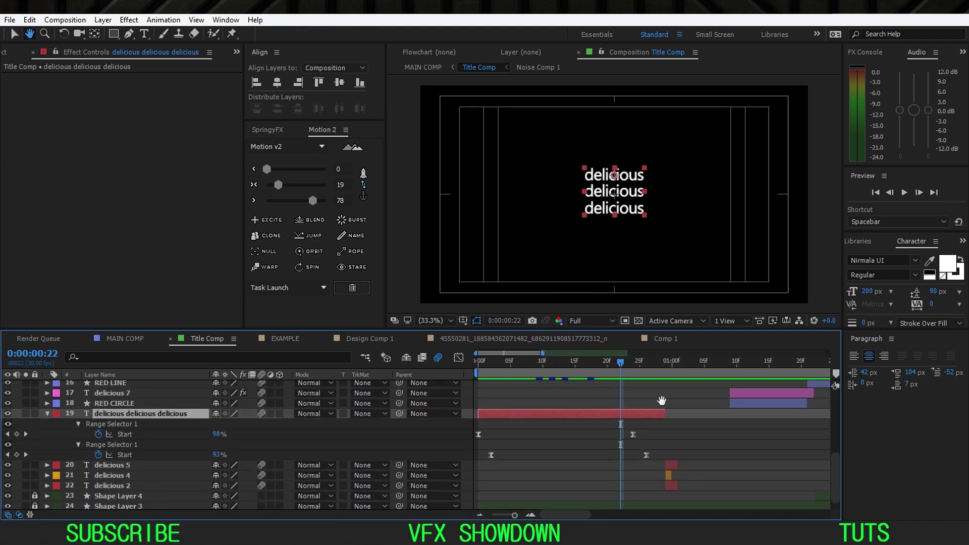
Step: Examine the layer's Opacity and Position text animators at frame 10, and return to showing only its keyframed properties
{"action": "left_click_drag", "start_coordinate": [532, 329], "coordinate": [532, 273]}
{"action": "key", "text": "Home"}
{"action": "left_click", "coordinate": [127, 421]}
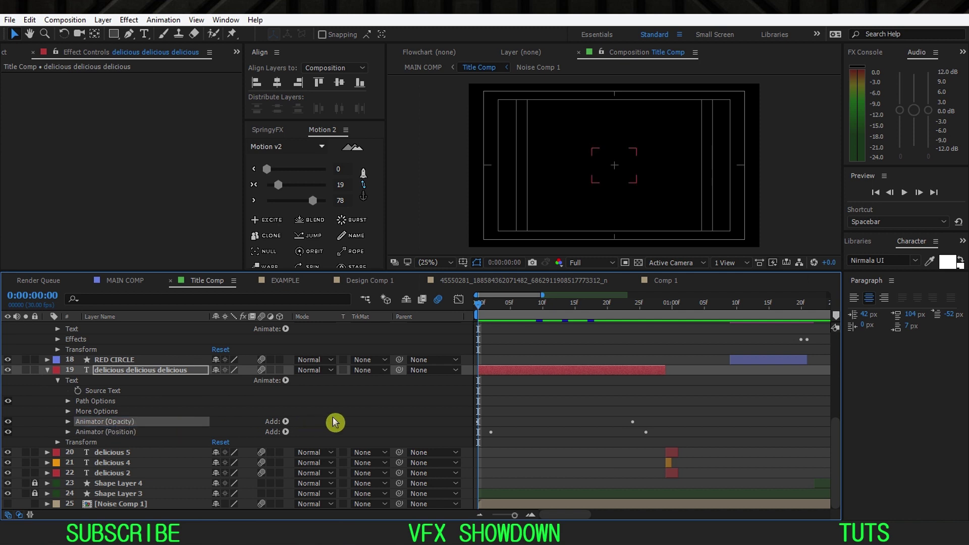
{"action": "left_click", "coordinate": [369, 411]}
{"action": "left_click_drag", "start_coordinate": [492, 311], "coordinate": [544, 306]}
{"action": "left_click", "coordinate": [78, 424]}
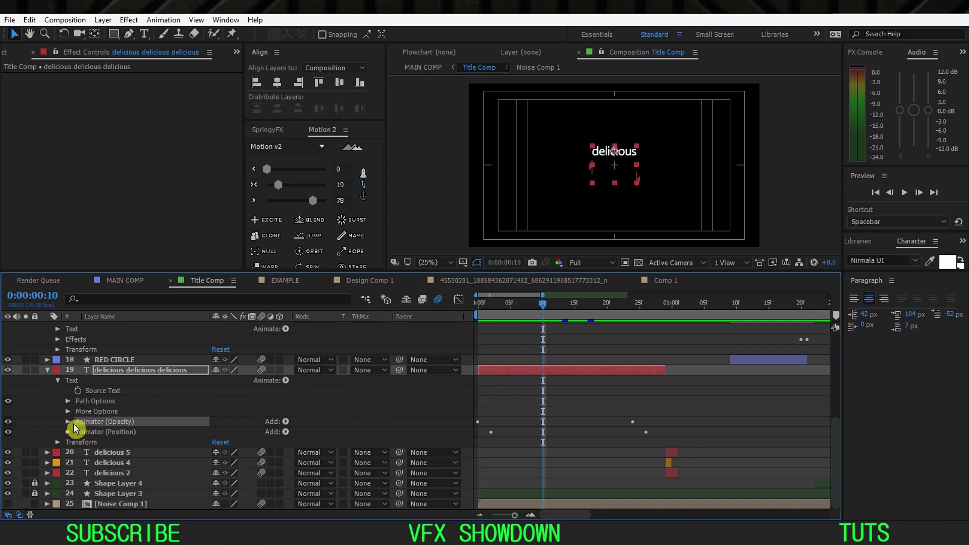
{"action": "key", "text": "u"}
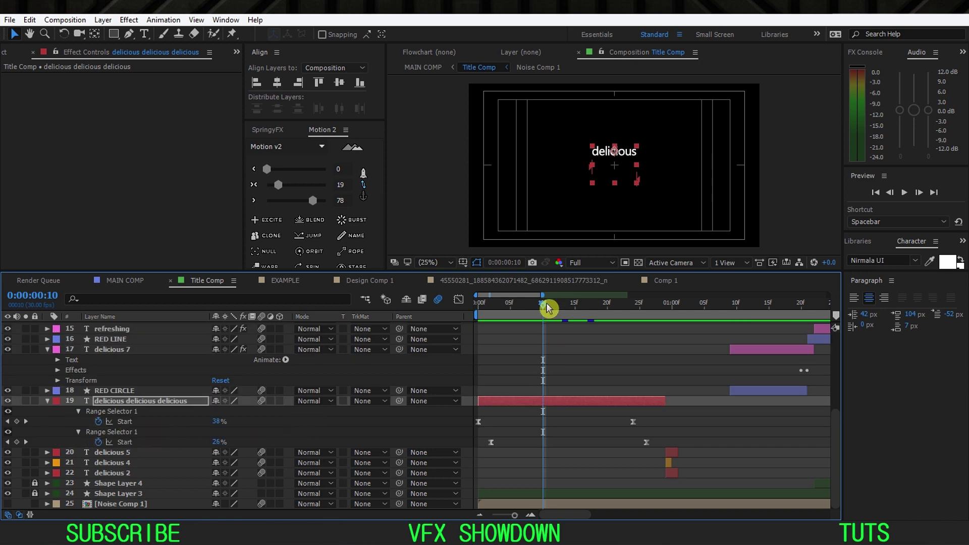
Step: Replay Title Comp from the first frame to check the stacked "delicious" text animation
{"action": "left_click_drag", "start_coordinate": [548, 308], "coordinate": [457, 340]}
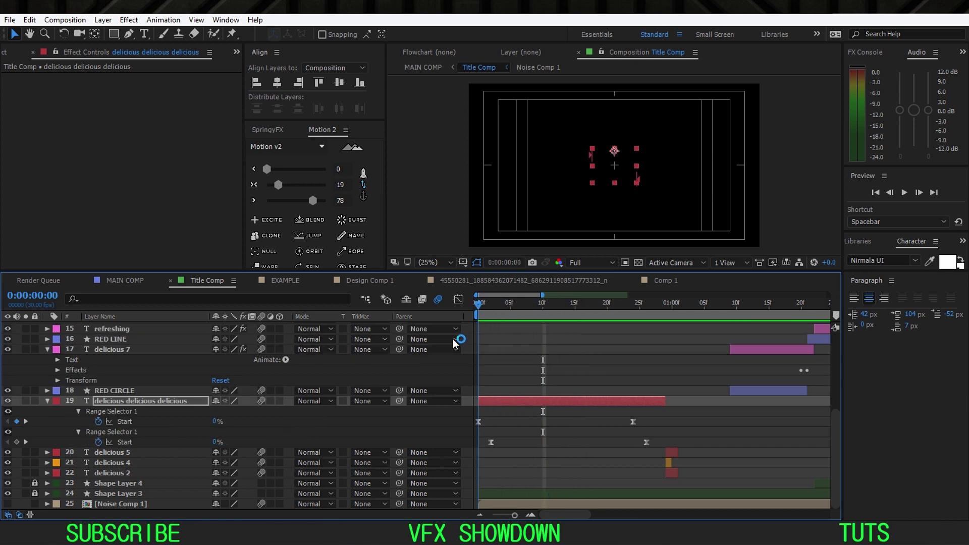
{"action": "left_click", "coordinate": [456, 369]}
{"action": "key", "text": "space"}
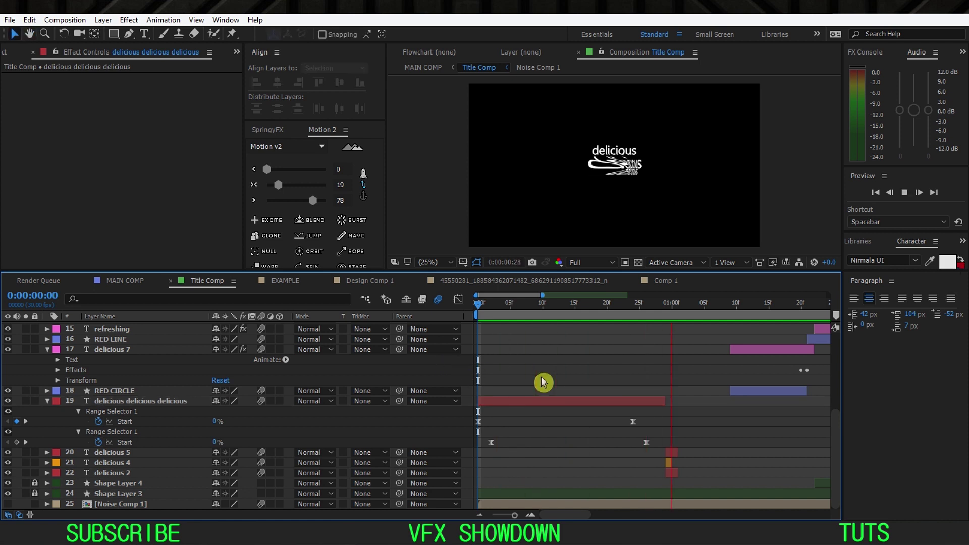
{"action": "key", "text": "space"}
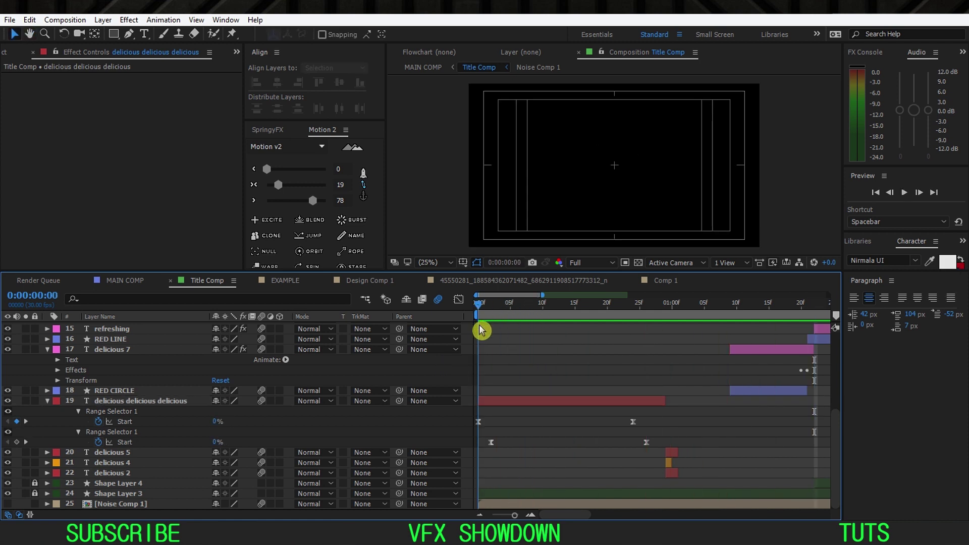
Step: Reveal the keyframes of all Title Comp layers in a maximized timeline, examine their timing down the layer stack, and restore the collapsed layout
{"action": "key", "text": "ctrl+a"}
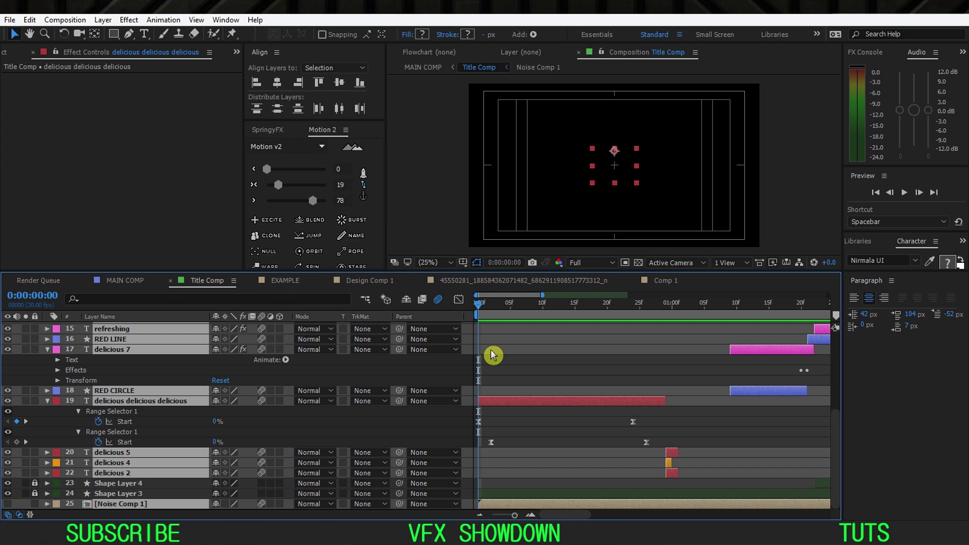
{"action": "key", "text": "u"}
{"action": "key", "text": "grave"}
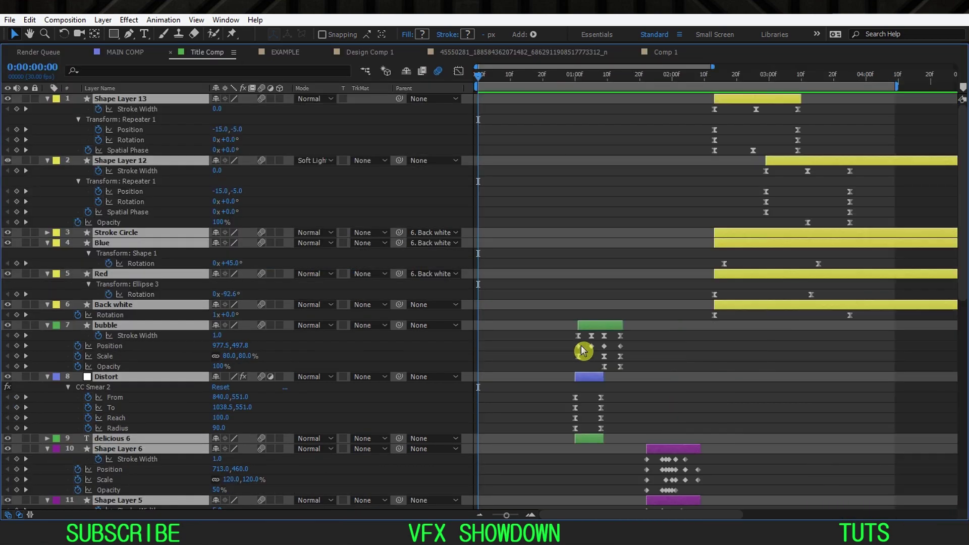
{"action": "key", "text": "minus"}
{"action": "key", "text": "h"}
{"action": "scroll", "coordinate": [600, 385], "scroll_direction": "down", "scroll_amount": 8}
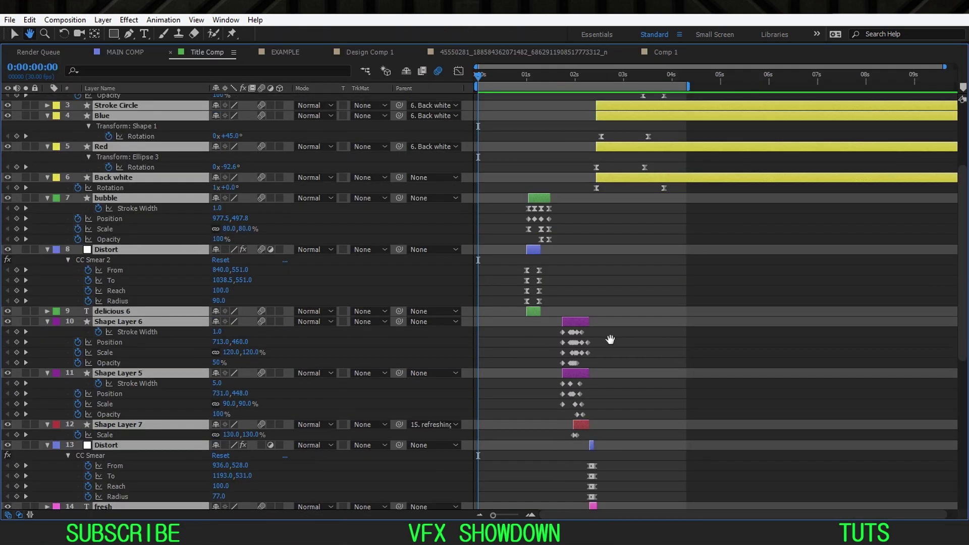
{"action": "scroll", "coordinate": [629, 262], "scroll_direction": "down", "scroll_amount": 10}
{"action": "key", "text": "v"}
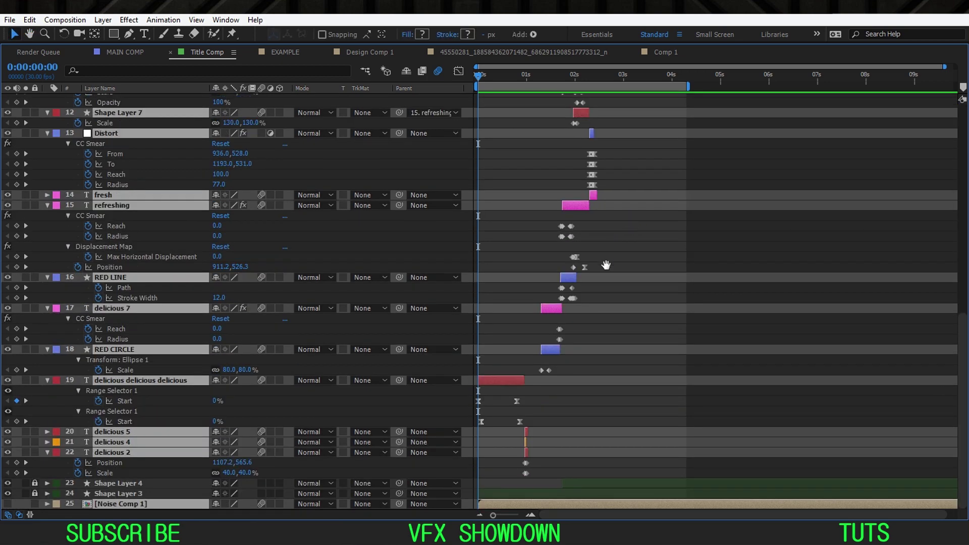
{"action": "key", "text": "equal"}
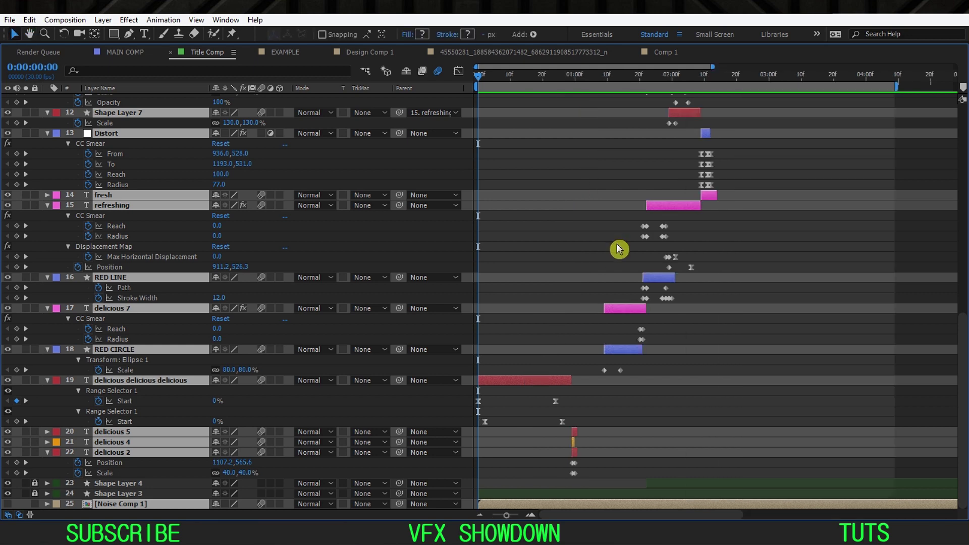
{"action": "key", "text": "equal"}
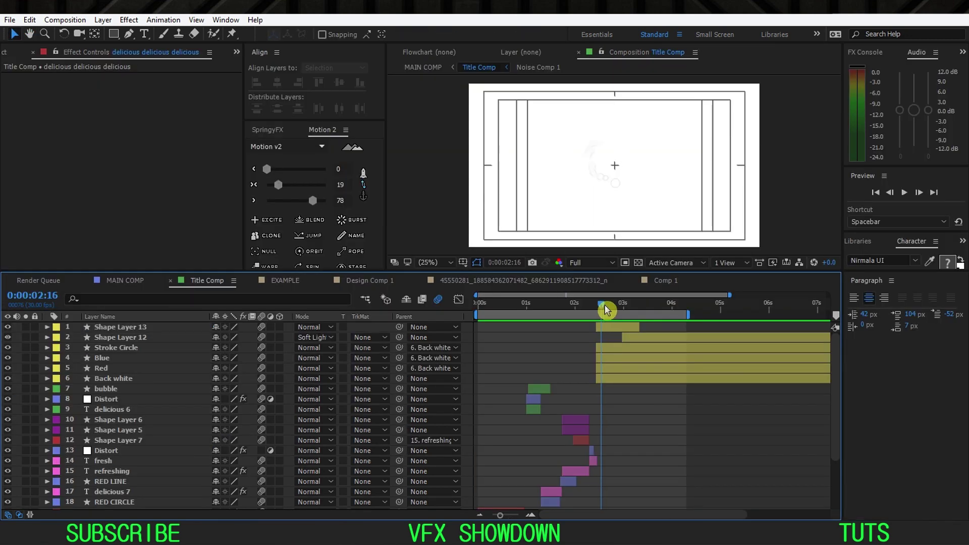
Step: Solo the six logo layers from Shape Layer 13 through Back white in Title Comp
{"action": "key", "text": "equal"}
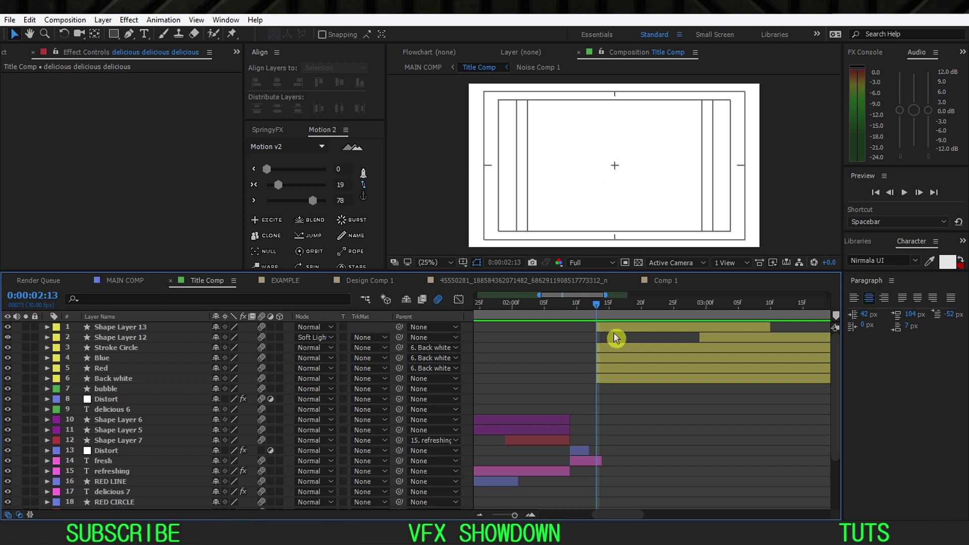
{"action": "left_click", "coordinate": [618, 327]}
{"action": "left_click_drag", "start_coordinate": [617, 309], "coordinate": [714, 331]}
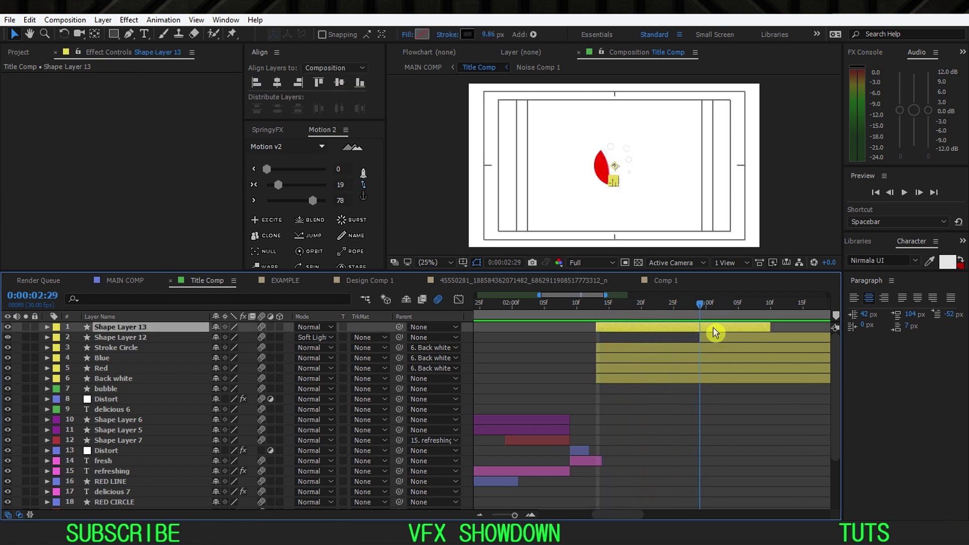
{"action": "left_click", "coordinate": [121, 378], "text": "shift"}
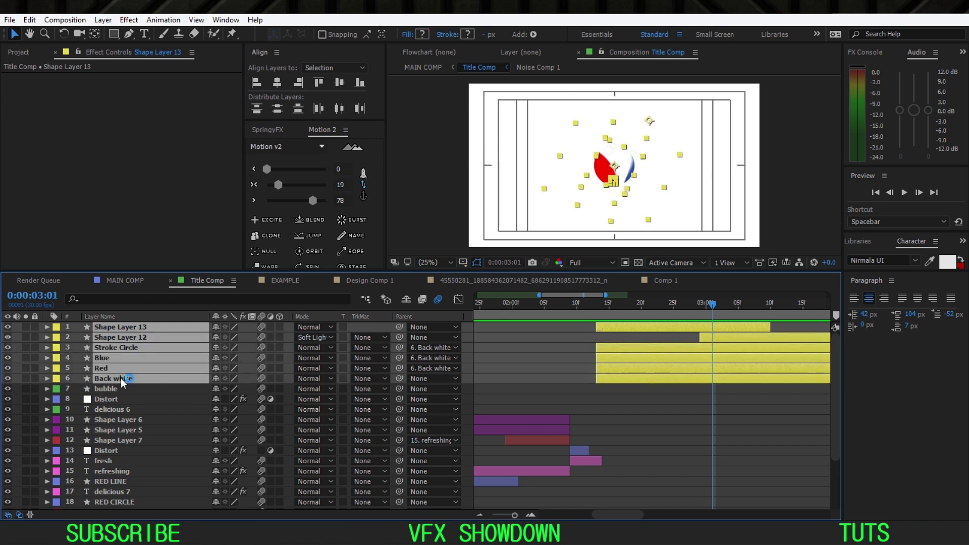
{"action": "left_click_drag", "start_coordinate": [29, 334], "coordinate": [25, 378]}
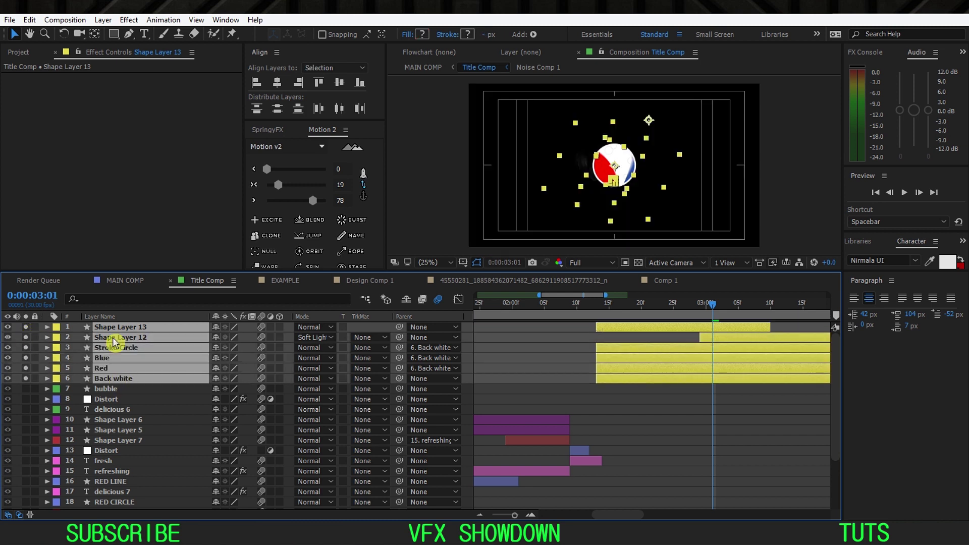
Step: Preview the soloed logo animation from about 0:00:02:10, toggling the title and action safe guides while checking it
{"action": "left_click", "coordinate": [638, 398]}
{"action": "left_click_drag", "start_coordinate": [656, 307], "coordinate": [575, 335]}
{"action": "key", "text": "space"}
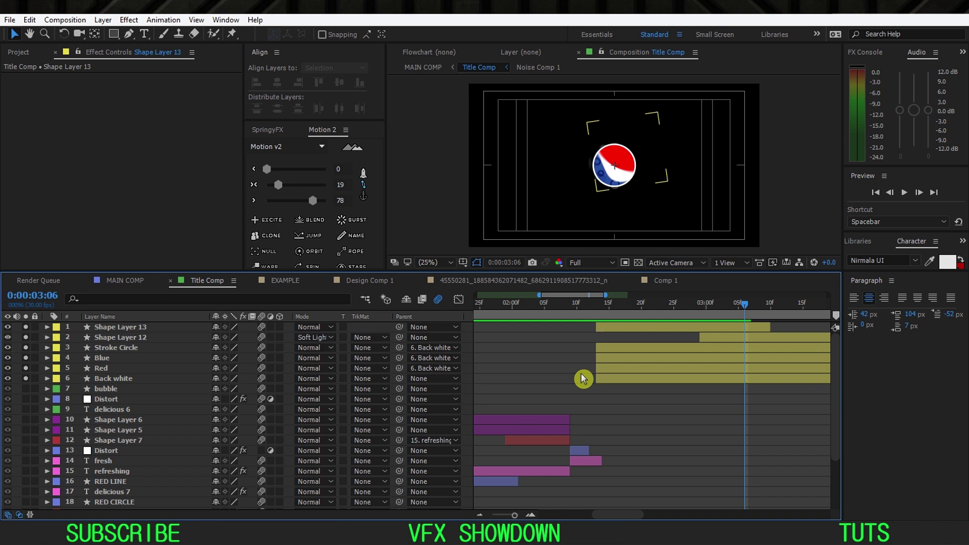
{"action": "key", "text": "space"}
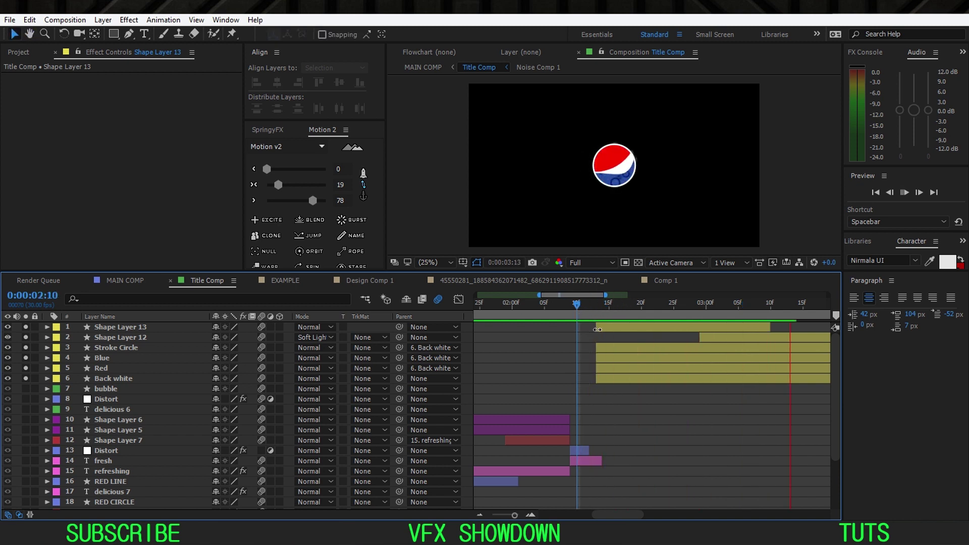
{"action": "key", "text": "apostrophe"}
{"action": "mouse_move", "coordinate": [606, 316]}
{"action": "left_mouse_down"}
{"action": "mouse_move", "coordinate": [592, 316]}
{"action": "mouse_move", "coordinate": [605, 308]}
{"action": "left_mouse_up"}
{"action": "key", "text": "apostrophe"}
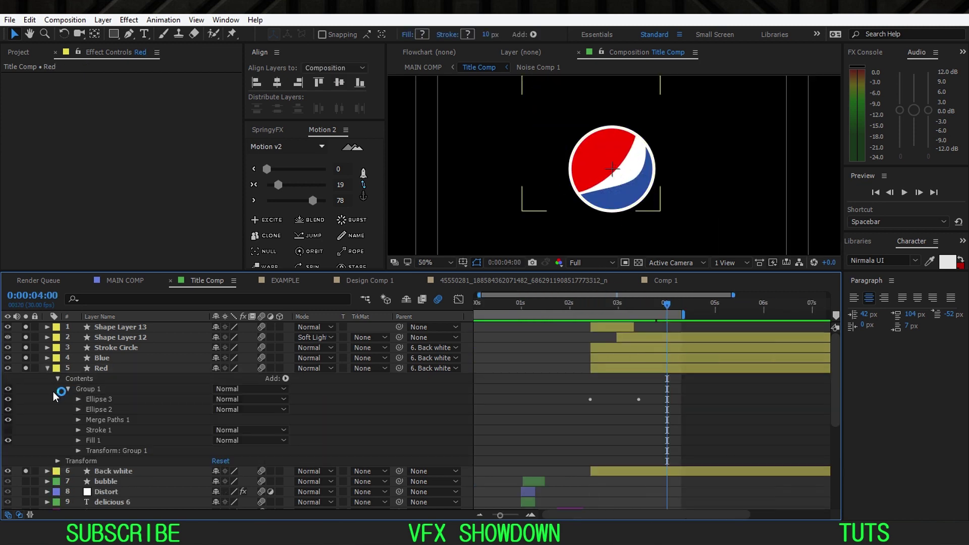
Step: Examine Ellipse 3, Ellipse 2 and Merge Paths 1 inside Group 1 of the Red layer
{"action": "left_click", "coordinate": [83, 392]}
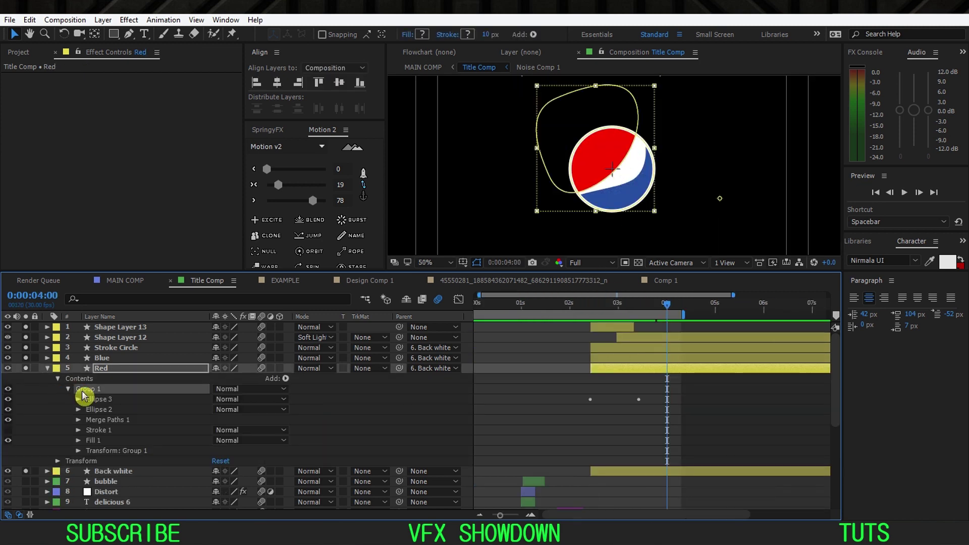
{"action": "left_click", "coordinate": [99, 400]}
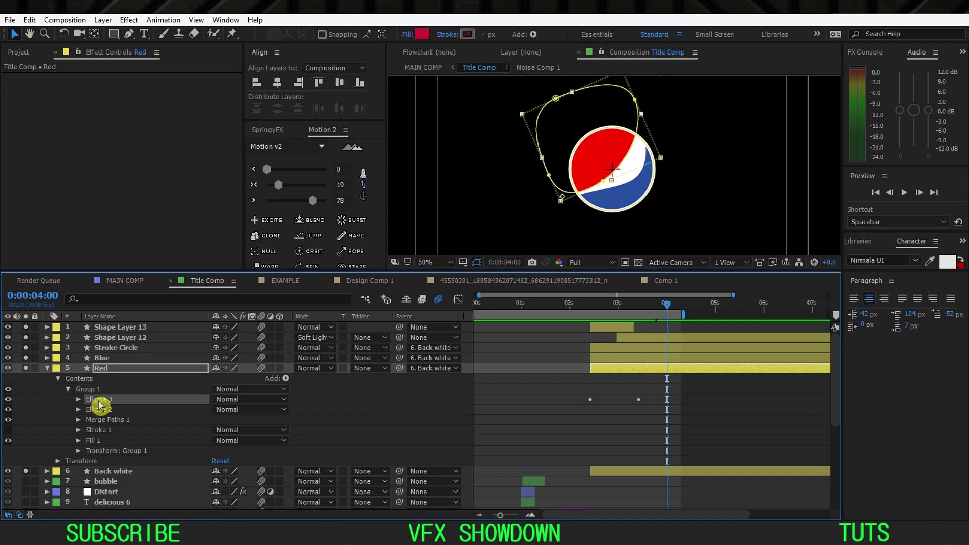
{"action": "left_click", "coordinate": [93, 411]}
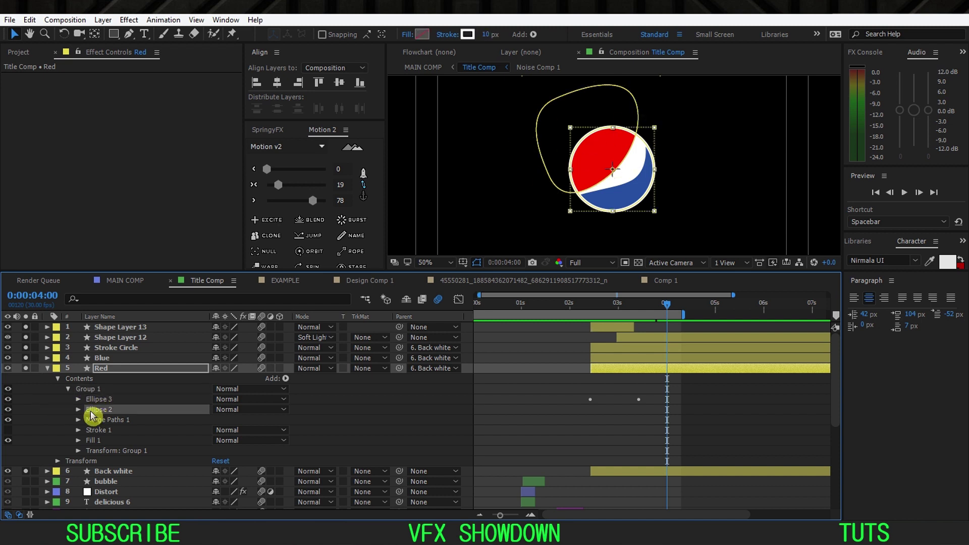
{"action": "left_click", "coordinate": [97, 421]}
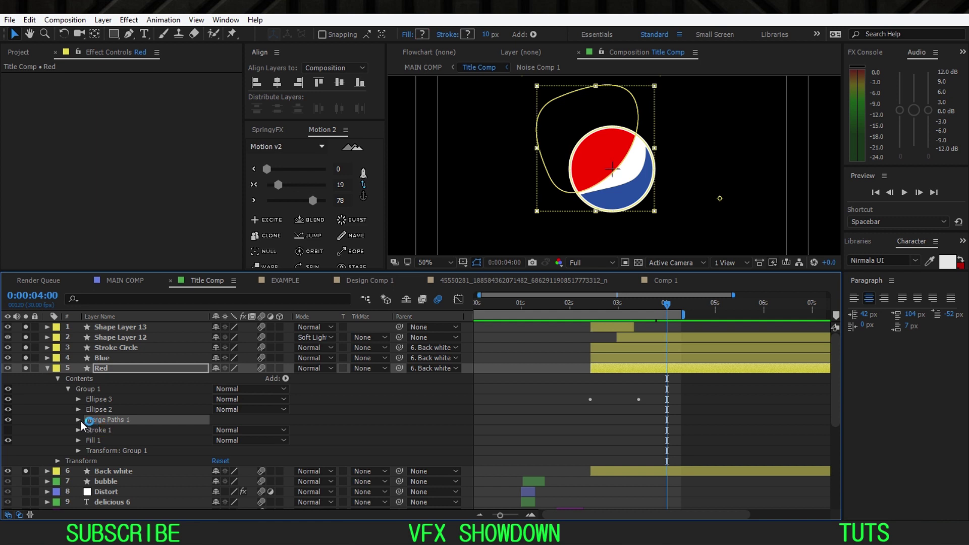
{"action": "left_click", "coordinate": [79, 421]}
Step: Try the Add and Subtract modes on the Red layer's Merge Paths 1, and set the mode back to Intersect
{"action": "left_click", "coordinate": [225, 431]}
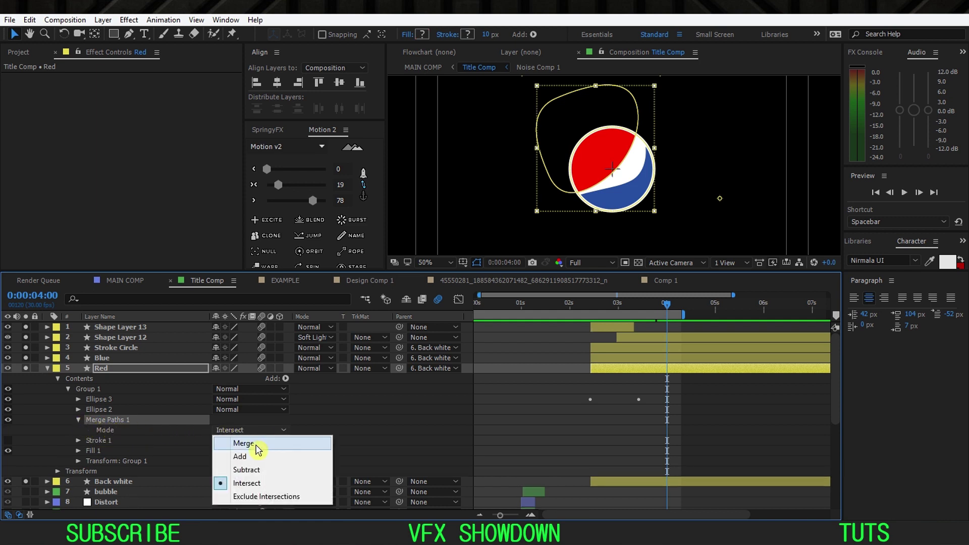
{"action": "left_click", "coordinate": [247, 457]}
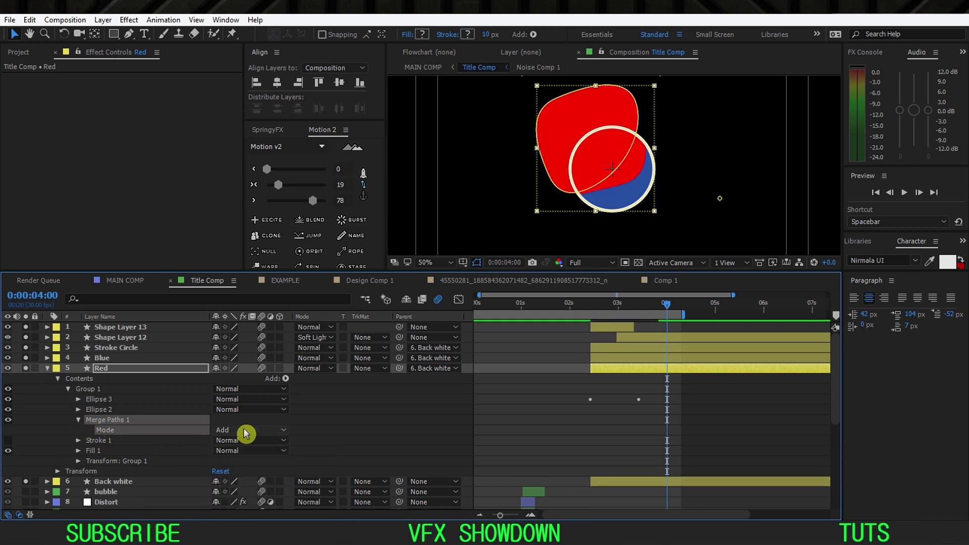
{"action": "left_click", "coordinate": [244, 429]}
{"action": "left_click", "coordinate": [254, 470]}
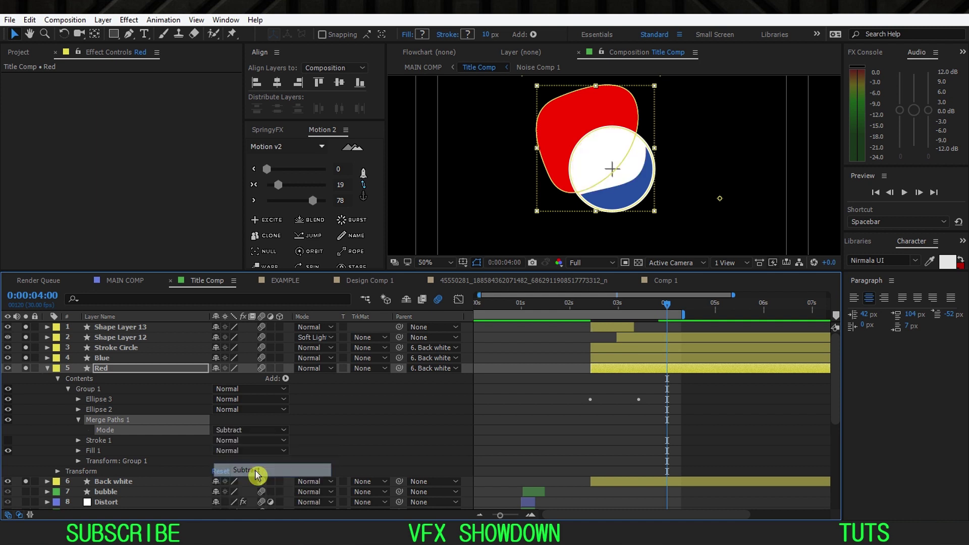
{"action": "left_click", "coordinate": [233, 435]}
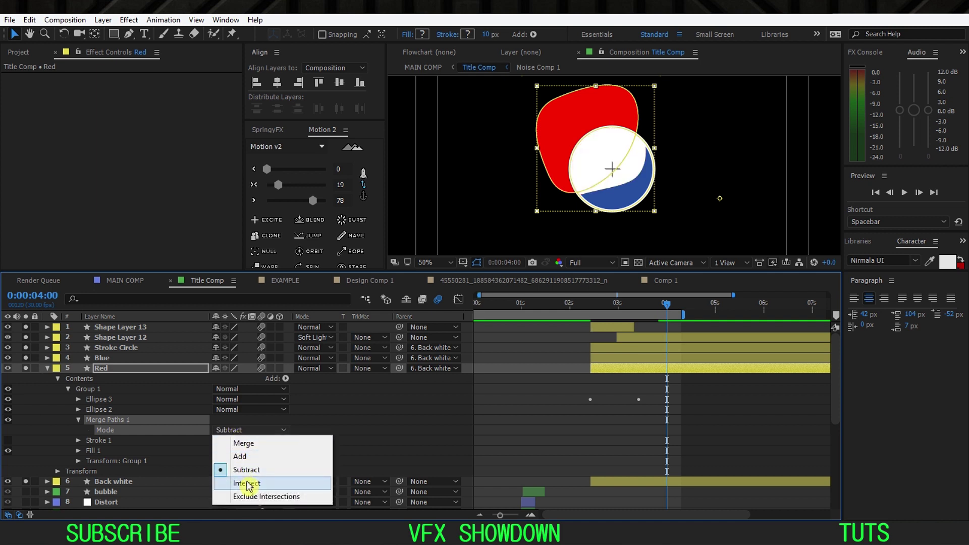
{"action": "left_click", "coordinate": [253, 483]}
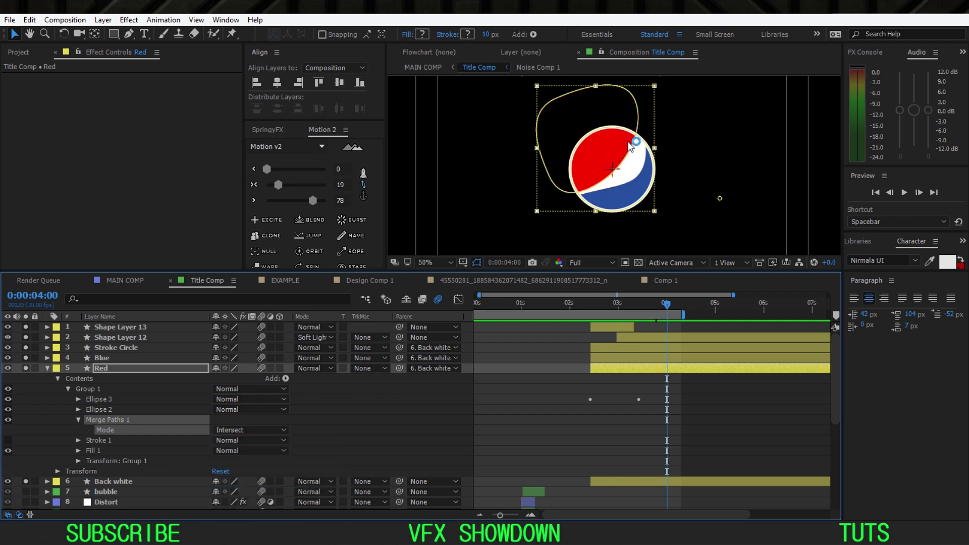
Step: Collapse the Red layer and select the logo layers in turn to identify their shapes in the composition
{"action": "left_click", "coordinate": [73, 393]}
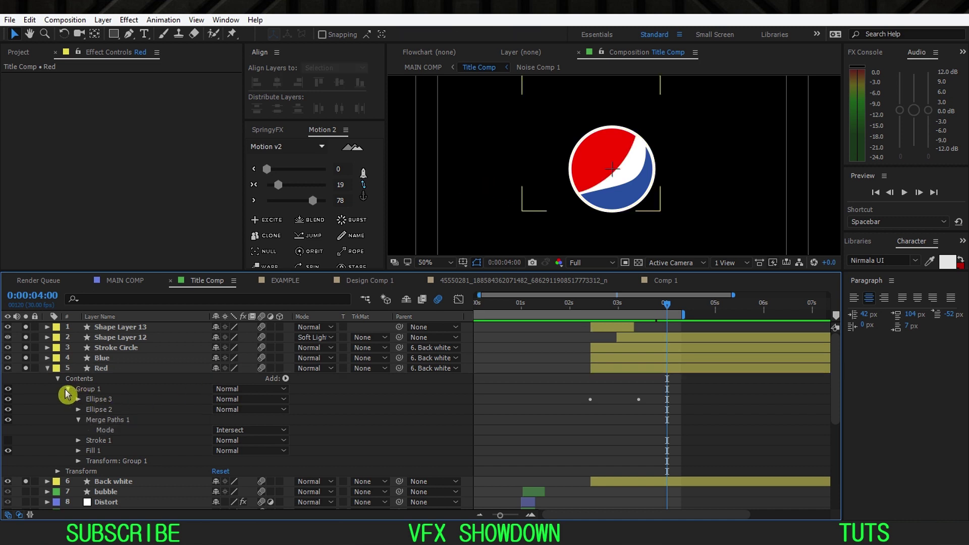
{"action": "left_click", "coordinate": [58, 378]}
{"action": "left_click", "coordinate": [47, 368]}
{"action": "left_click", "coordinate": [103, 358]}
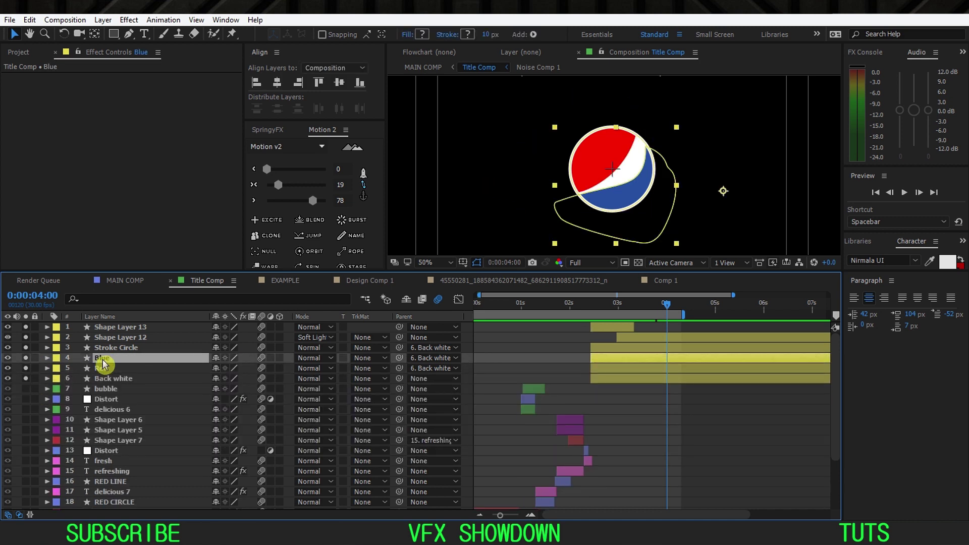
{"action": "left_click", "coordinate": [119, 349]}
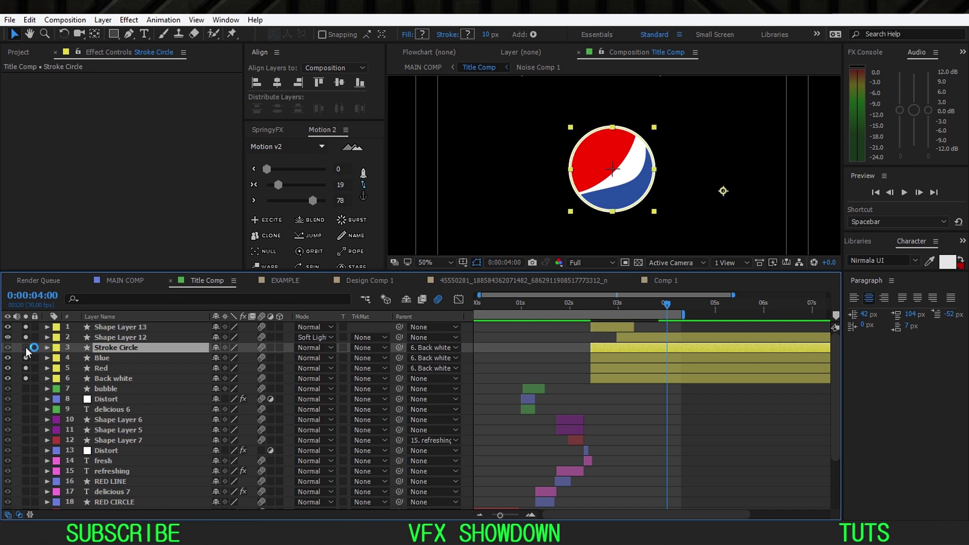
{"action": "left_click", "coordinate": [124, 336]}
{"action": "left_click", "coordinate": [123, 327]}
{"action": "left_click", "coordinate": [123, 337]}
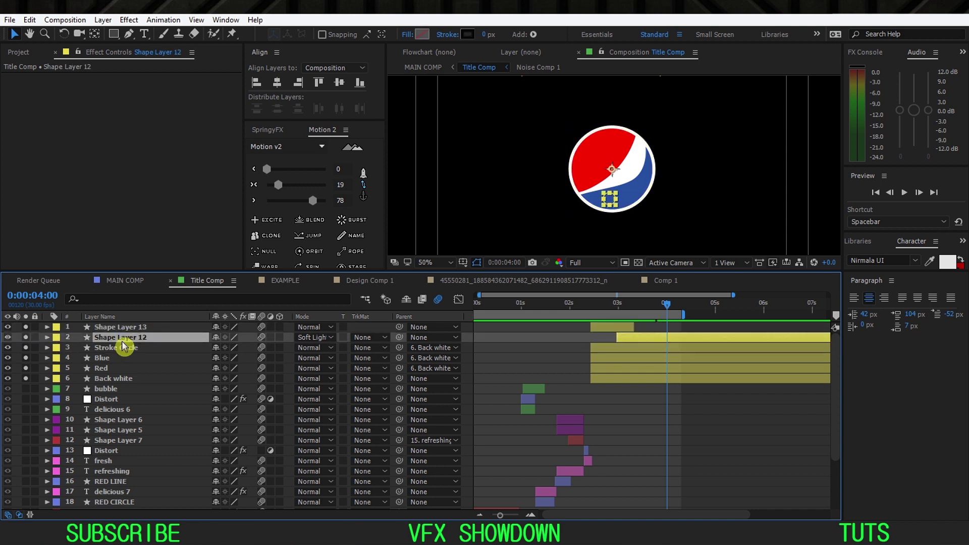
{"action": "left_click", "coordinate": [114, 358]}
{"action": "left_click", "coordinate": [113, 368]}
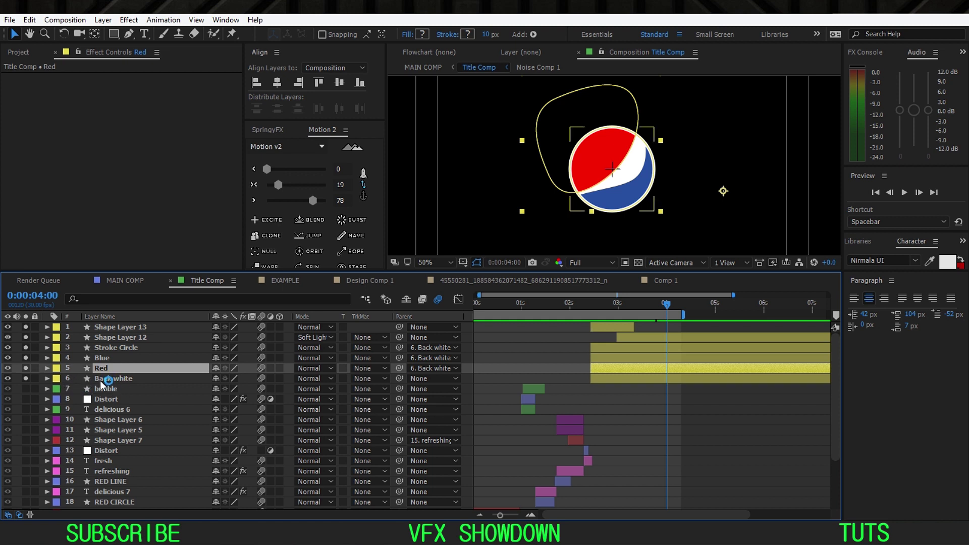
{"action": "left_click", "coordinate": [104, 378]}
Step: Unsolo the Back white layer to preview the logo animation without its white backing, and solo it again
{"action": "left_click", "coordinate": [26, 378]}
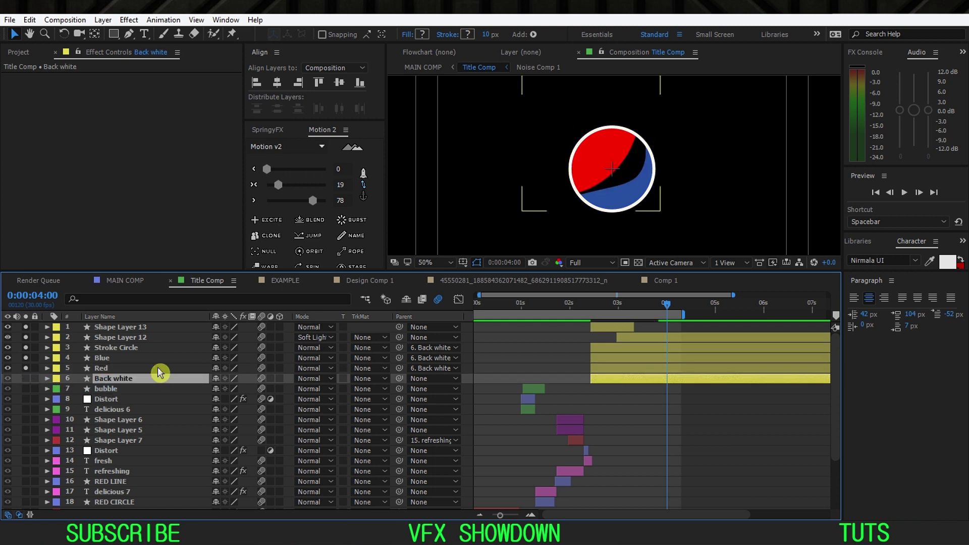
{"action": "left_click_drag", "start_coordinate": [632, 314], "coordinate": [578, 309]}
{"action": "key", "text": "space"}
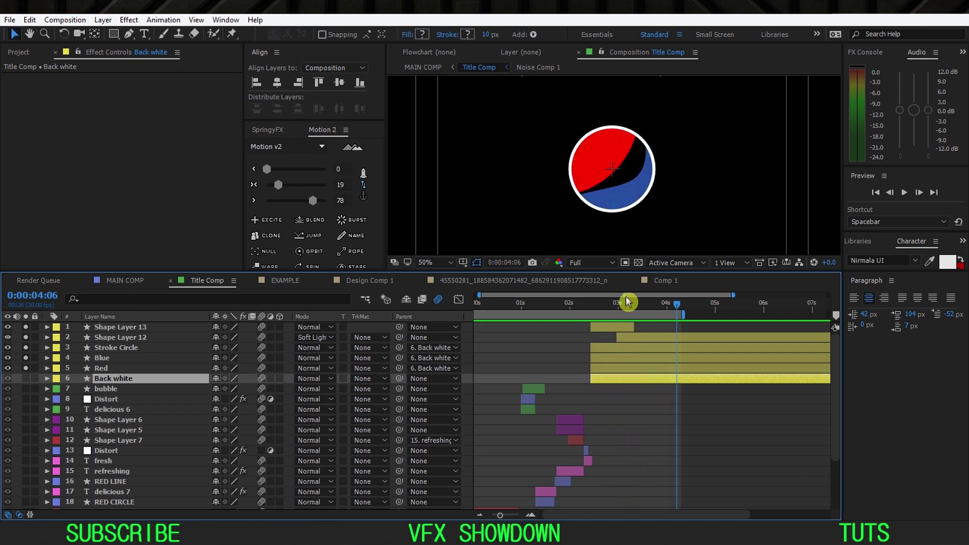
{"action": "key", "text": "space"}
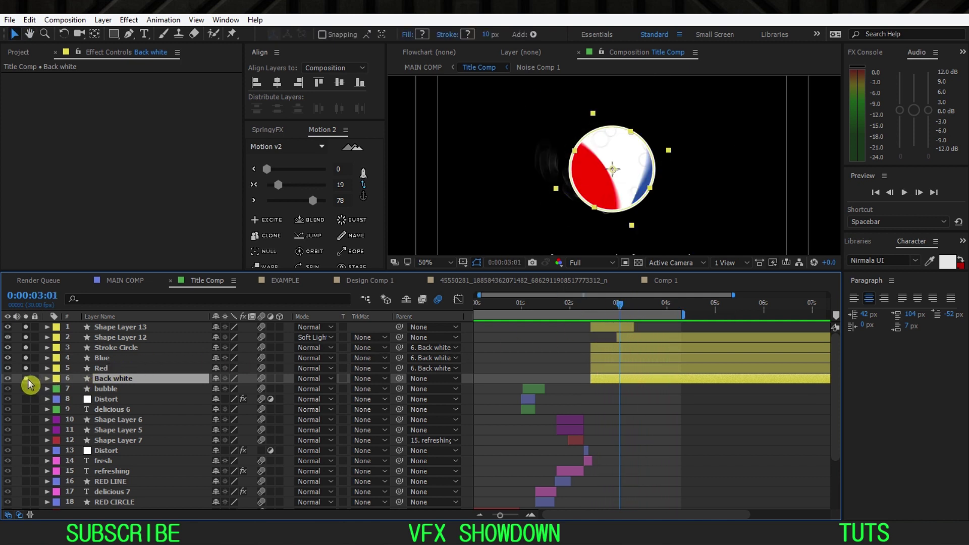
Step: Reveal the keyframed properties of Shape Layer 13 and move to 0:00:02:13
{"action": "left_click", "coordinate": [607, 326]}
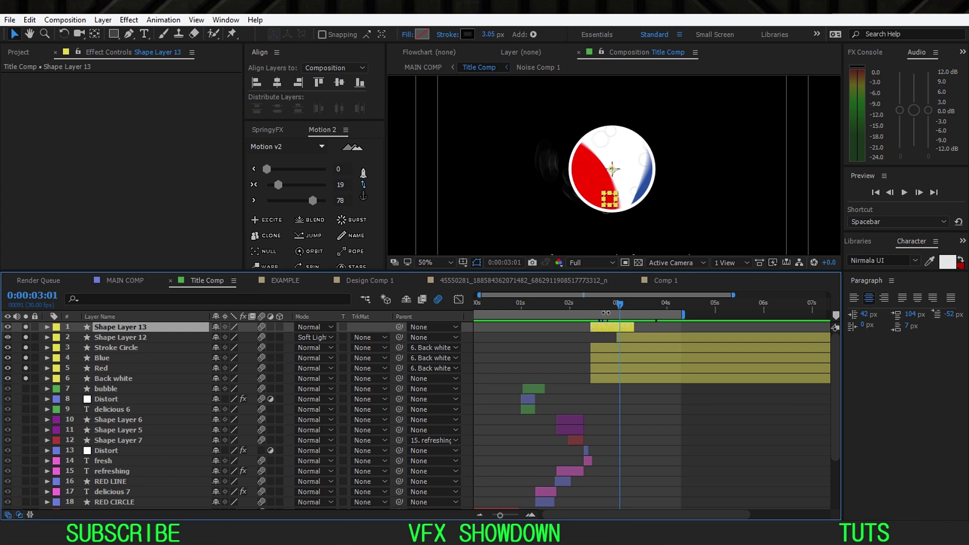
{"action": "key", "text": "u"}
{"action": "left_click_drag", "start_coordinate": [605, 313], "coordinate": [598, 313]}
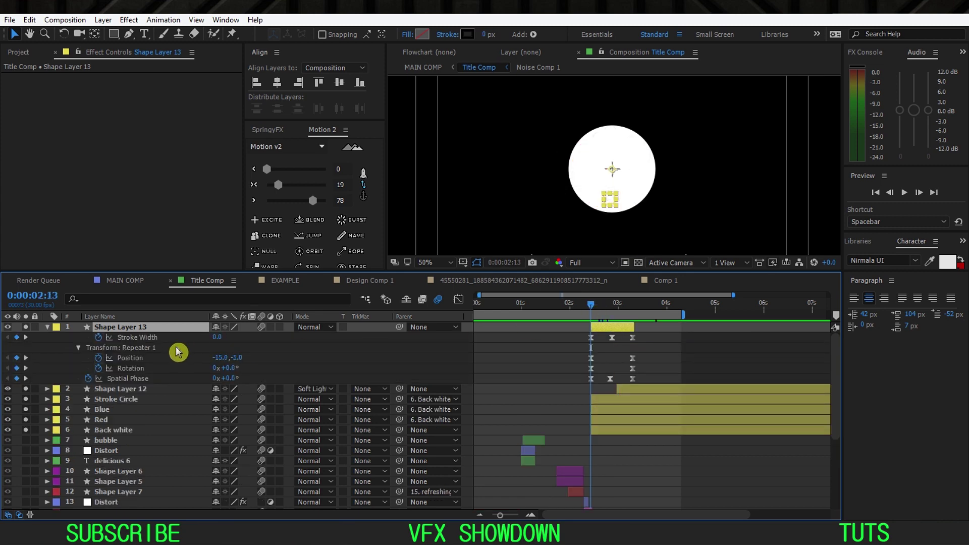
Step: Expand all contents of Shape Layer 13 and collapse Ellipse 1, Repeater 1 and Wiggle Transform 1 to view its structure
{"action": "left_click", "coordinate": [47, 327]}
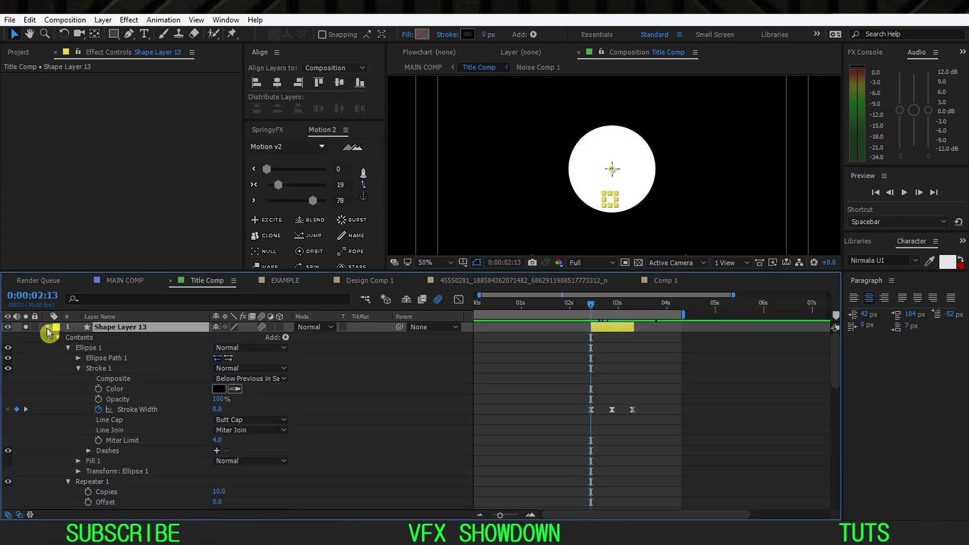
{"action": "left_click", "coordinate": [64, 349]}
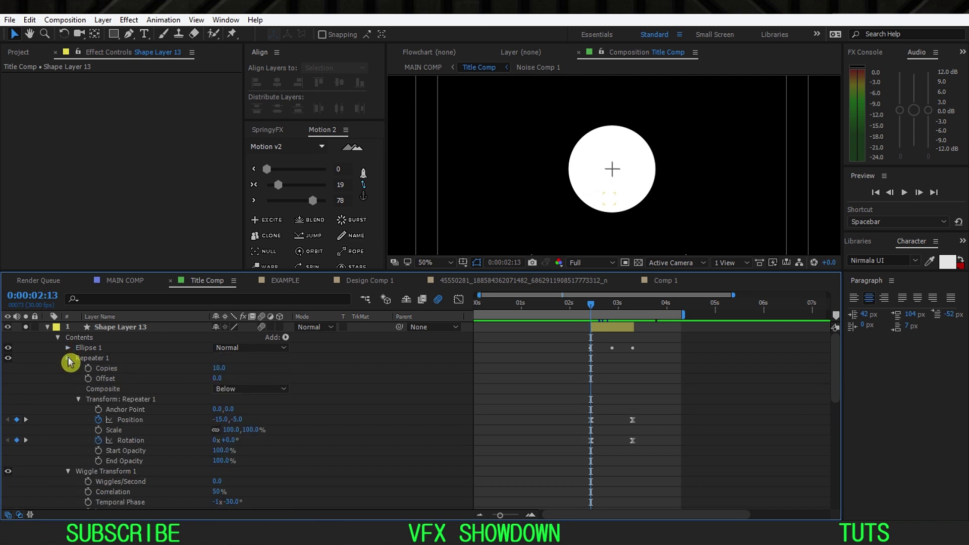
{"action": "left_click", "coordinate": [69, 358]}
{"action": "left_click", "coordinate": [69, 370]}
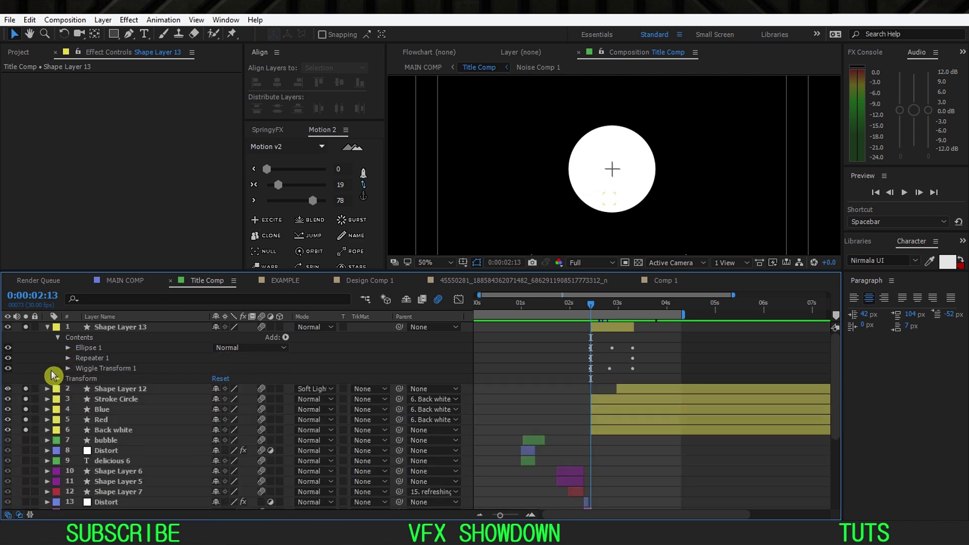
Step: Expand Repeater 1 and Wiggle Transform 1 of Shape Layer 13 in turn to examine their settings
{"action": "left_click", "coordinate": [84, 358]}
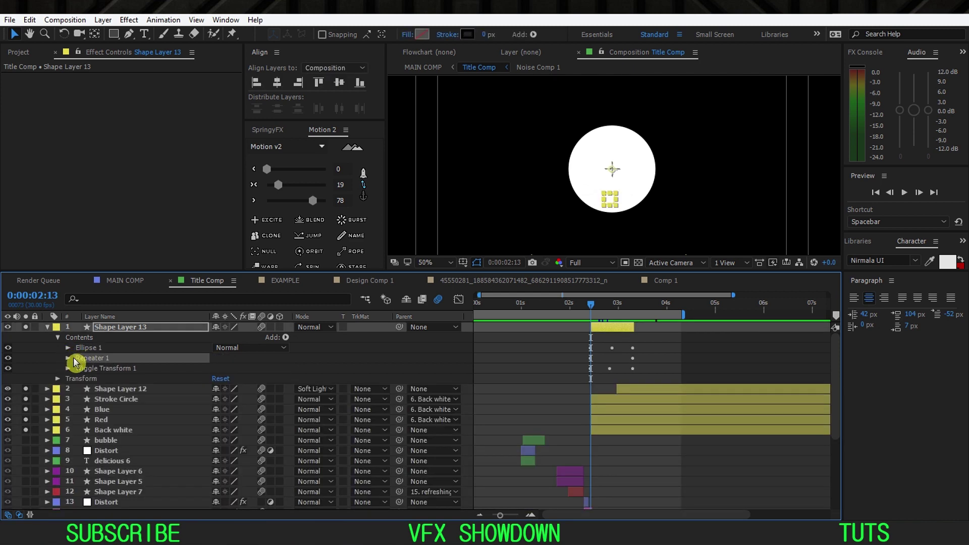
{"action": "left_click", "coordinate": [68, 358]}
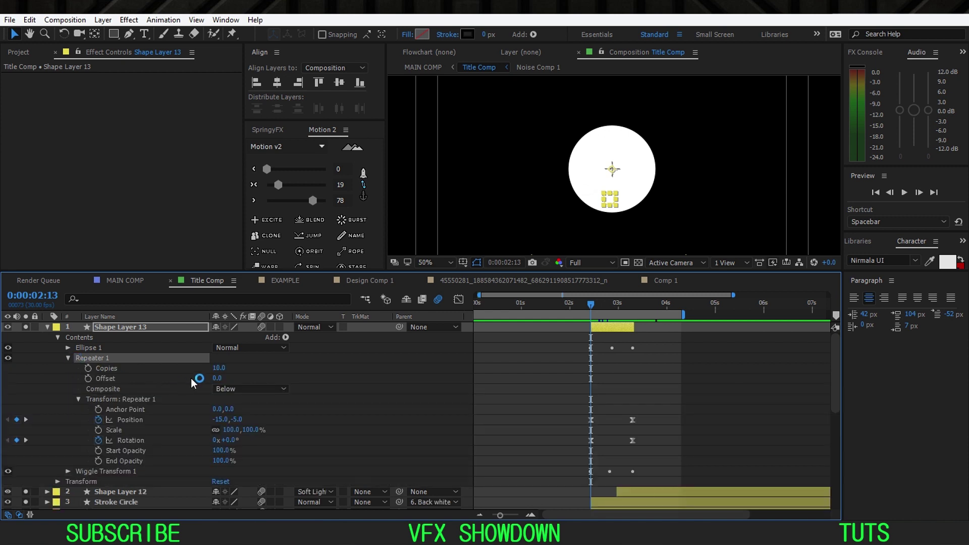
{"action": "left_click", "coordinate": [69, 358]}
{"action": "left_click", "coordinate": [68, 368]}
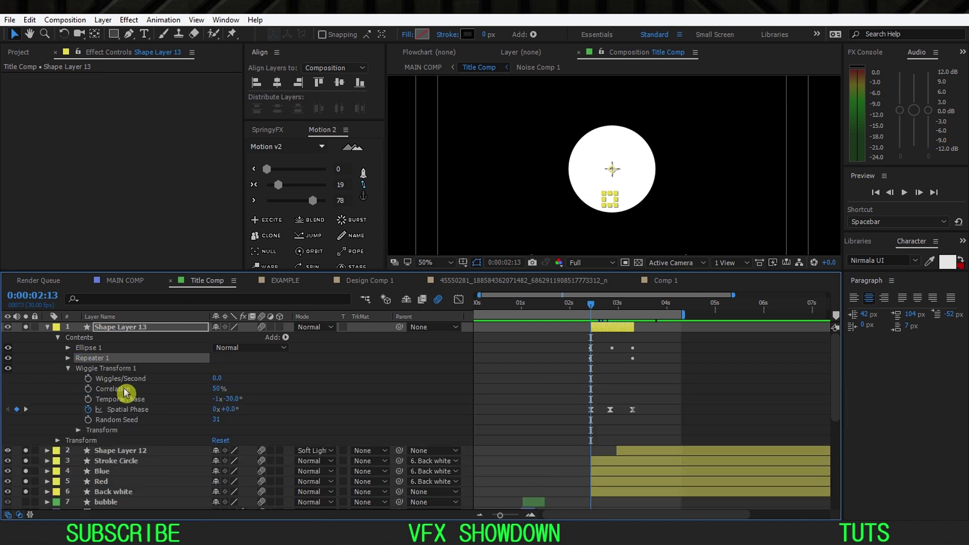
{"action": "left_click", "coordinate": [104, 411]}
Step: Reveal only Shape Layer 13's keyframed properties and scrub to 0:00:03:01 to review the bubble animation
{"action": "left_click", "coordinate": [196, 330]}
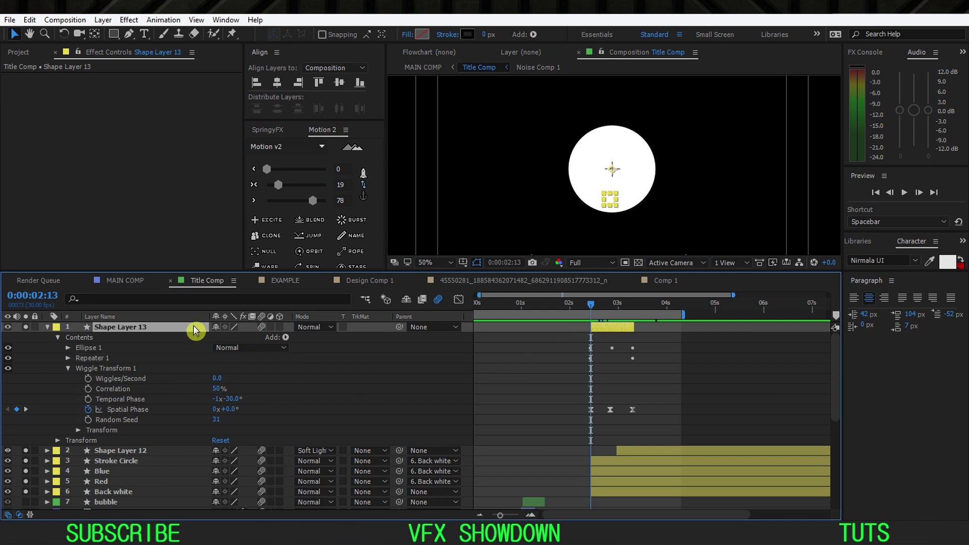
{"action": "key", "text": "u"}
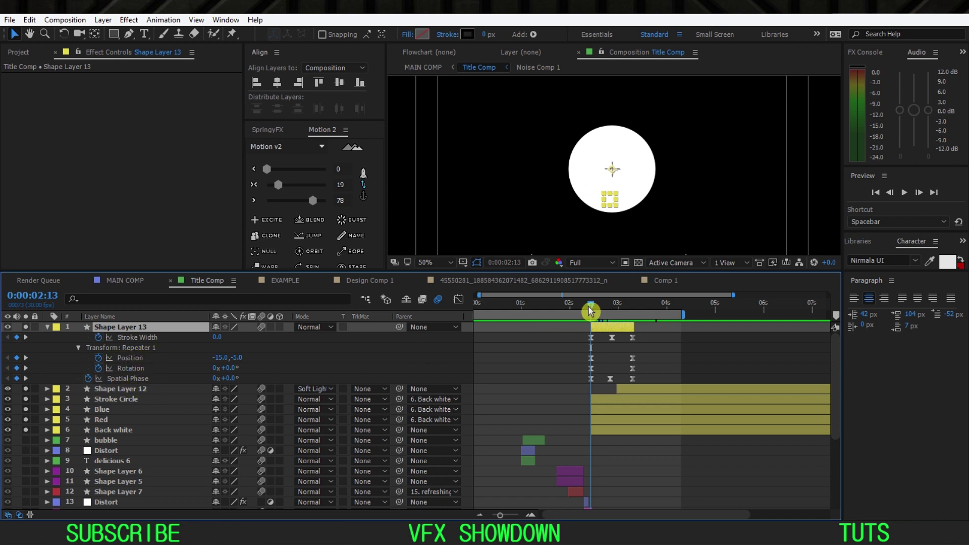
{"action": "left_click_drag", "start_coordinate": [591, 305], "coordinate": [620, 308]}
Step: Reveal the keyframed properties of Shape Layer 12 and scrub to 0:00:03:19 to review its bubbles
{"action": "left_click", "coordinate": [663, 390]}
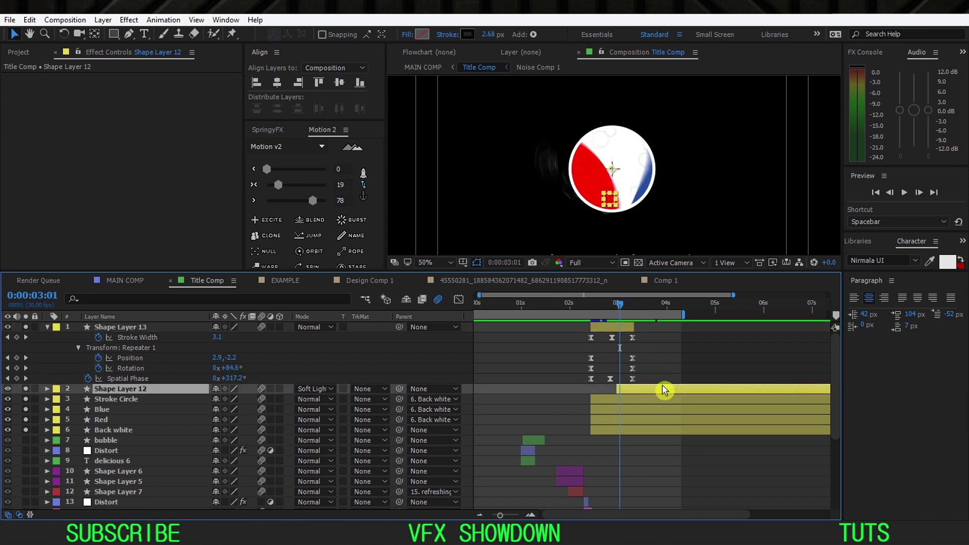
{"action": "key", "text": "u"}
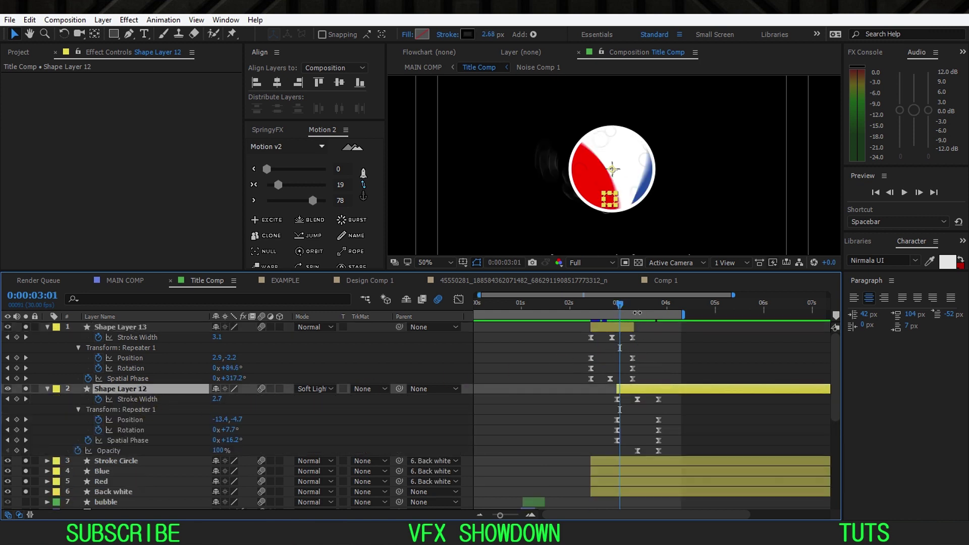
{"action": "left_click_drag", "start_coordinate": [637, 309], "coordinate": [649, 309]}
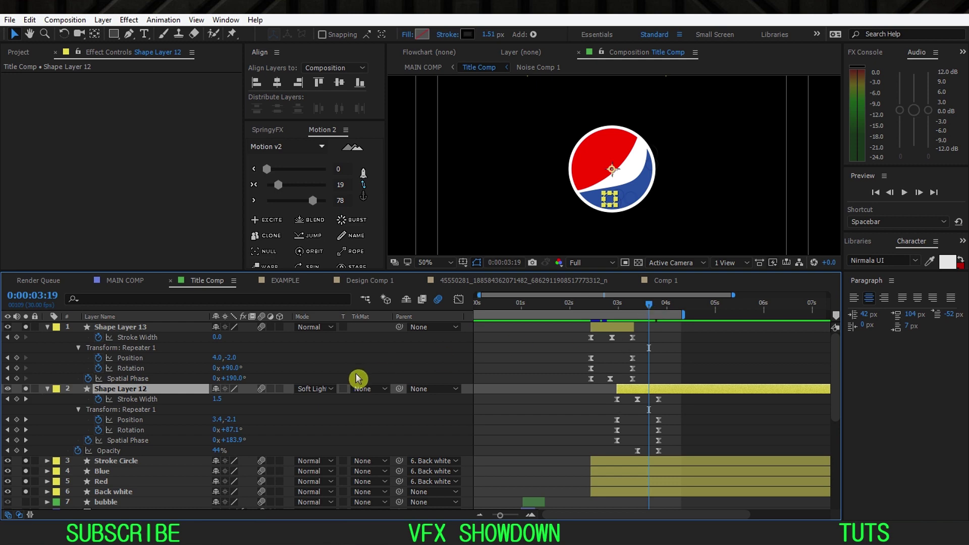
Step: Switch Shape Layer 12's blending mode to Normal to compare the bubbles' look, and restore it to Soft Light
{"action": "left_click", "coordinate": [306, 389]}
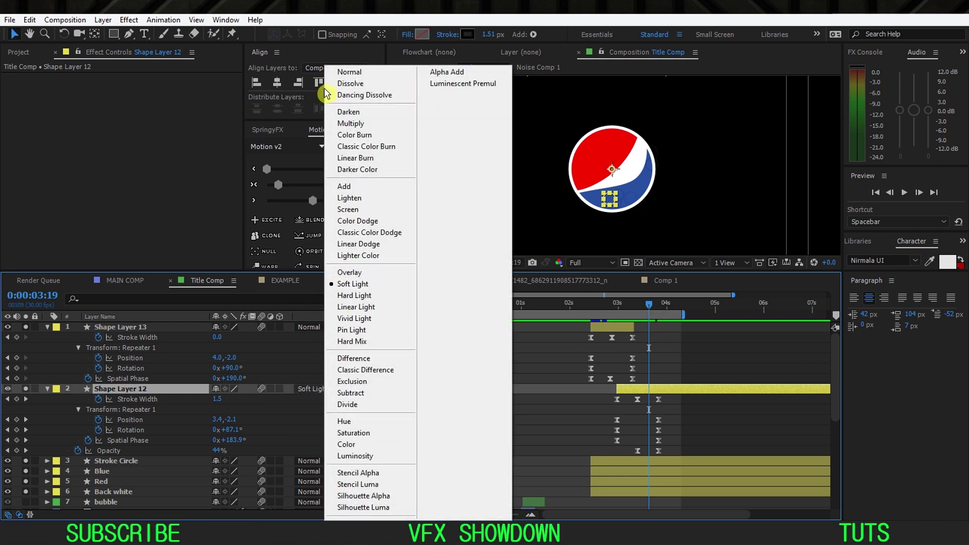
{"action": "left_click", "coordinate": [348, 73]}
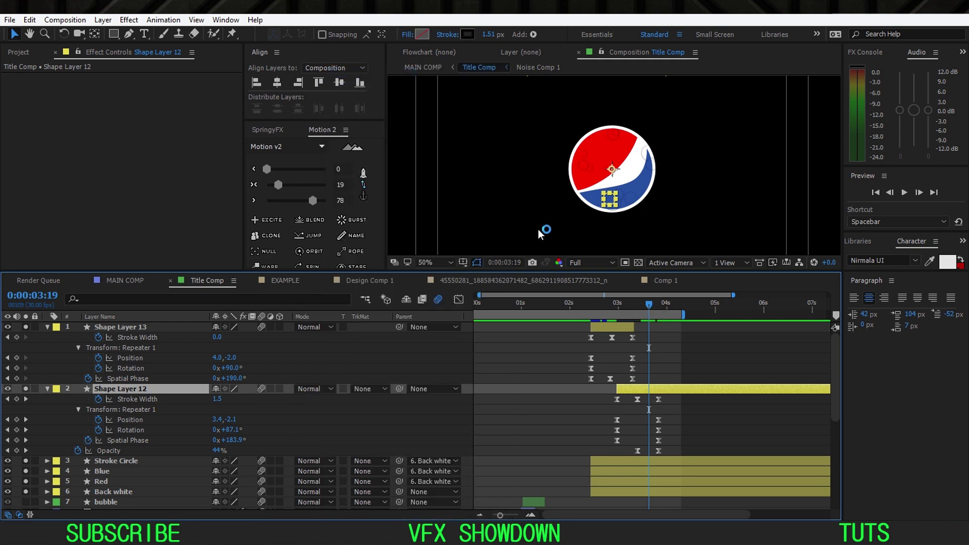
{"action": "left_click", "coordinate": [591, 146]}
{"action": "left_click_drag", "start_coordinate": [649, 304], "coordinate": [653, 305]}
{"action": "left_click", "coordinate": [314, 388]}
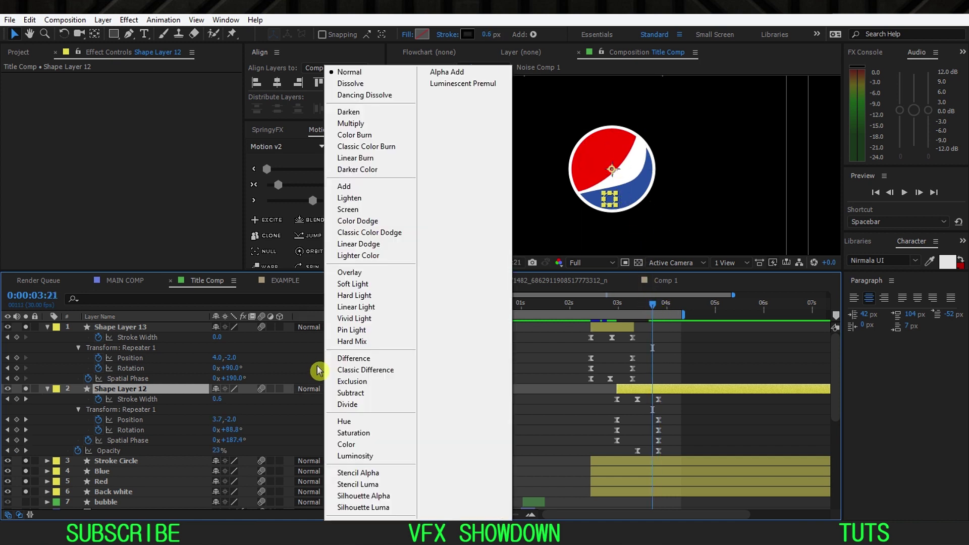
{"action": "left_click", "coordinate": [342, 289]}
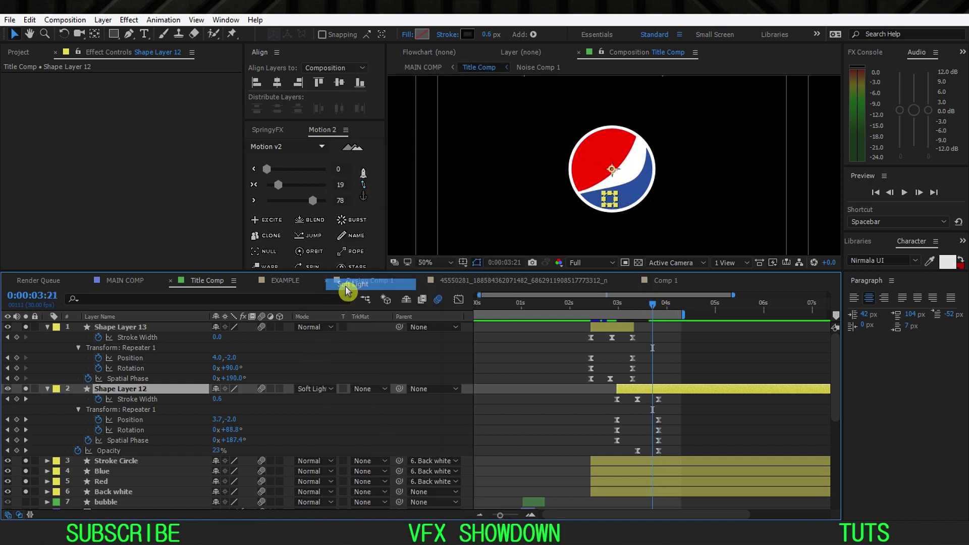
{"action": "mouse_move", "coordinate": [654, 305]}
{"action": "left_mouse_down"}
{"action": "mouse_move", "coordinate": [639, 308]}
{"action": "mouse_move", "coordinate": [649, 308]}
{"action": "left_mouse_up"}
Step: Collapse Shape Layers 13 and 12, unsolo the logo layers and move to 0:00:01:22
{"action": "left_click", "coordinate": [47, 327]}
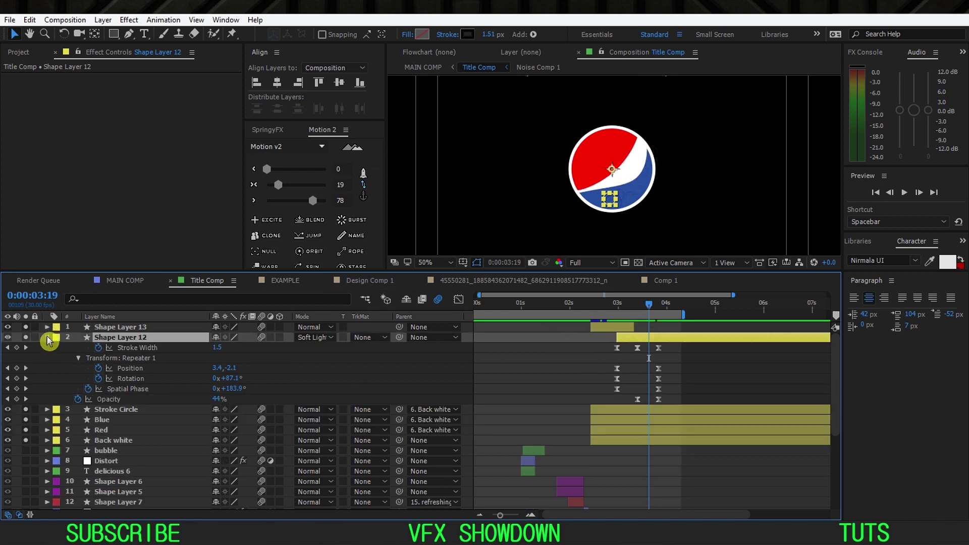
{"action": "left_click", "coordinate": [47, 338]}
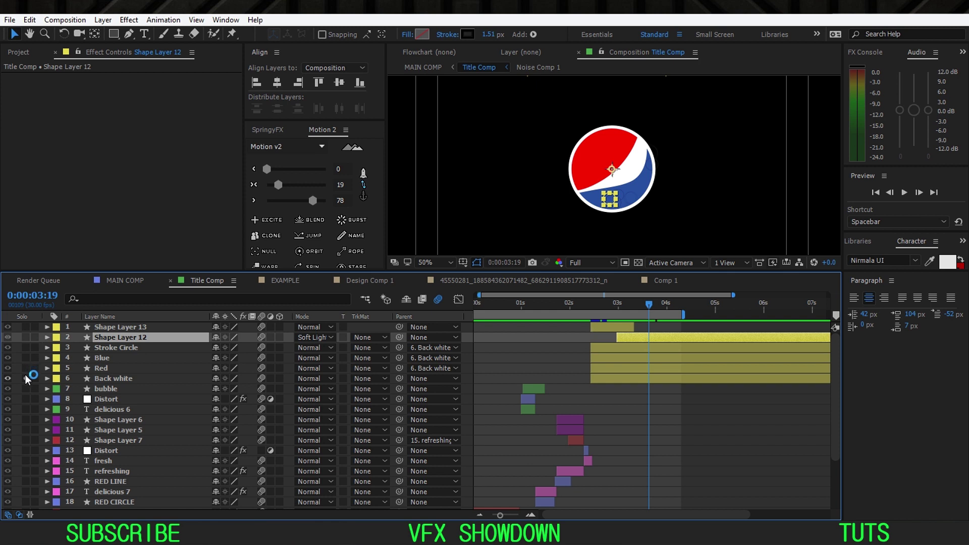
{"action": "mouse_move", "coordinate": [598, 305]}
{"action": "left_mouse_down"}
{"action": "mouse_move", "coordinate": [563, 310]}
{"action": "mouse_move", "coordinate": [623, 308]}
{"action": "mouse_move", "coordinate": [598, 315]}
{"action": "left_mouse_up"}
{"action": "key", "text": "space"}
{"action": "key", "text": "equal"}
{"action": "key", "text": "equal"}
{"action": "key", "text": "h"}
{"action": "key", "text": "v"}
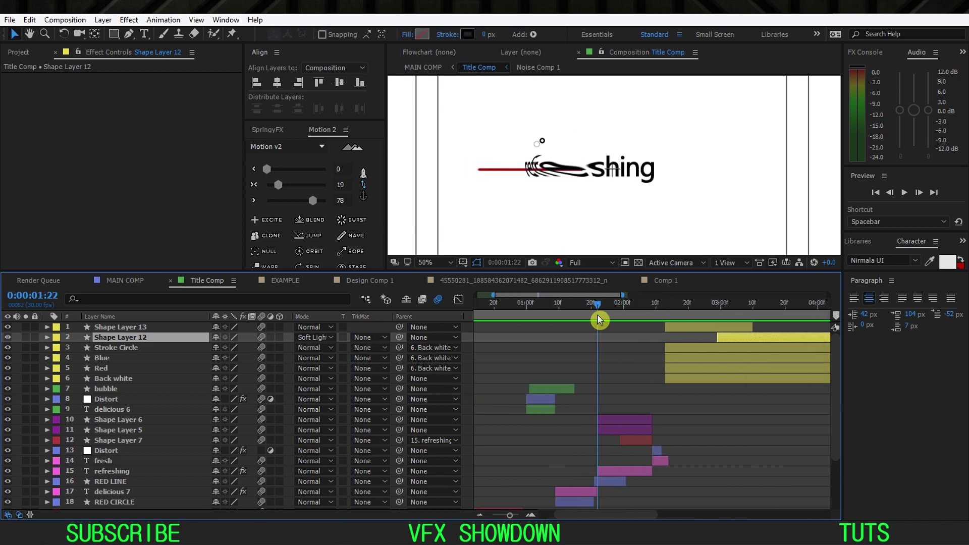
Step: Select Shape Layer 5, Shape Layer 7 and the refreshing text layer in turn to identify their elements in the composition
{"action": "left_click", "coordinate": [619, 411]}
{"action": "left_click", "coordinate": [621, 429]}
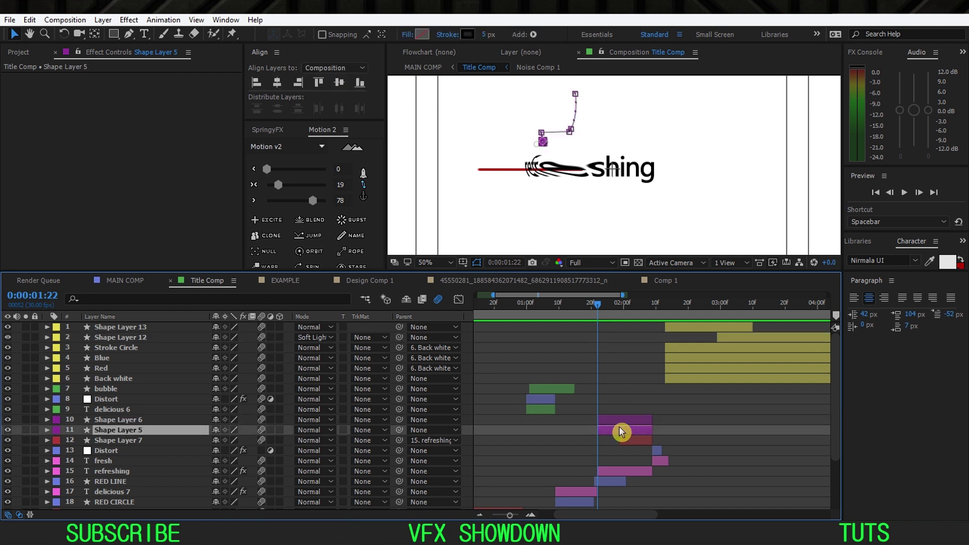
{"action": "left_click", "coordinate": [636, 440]}
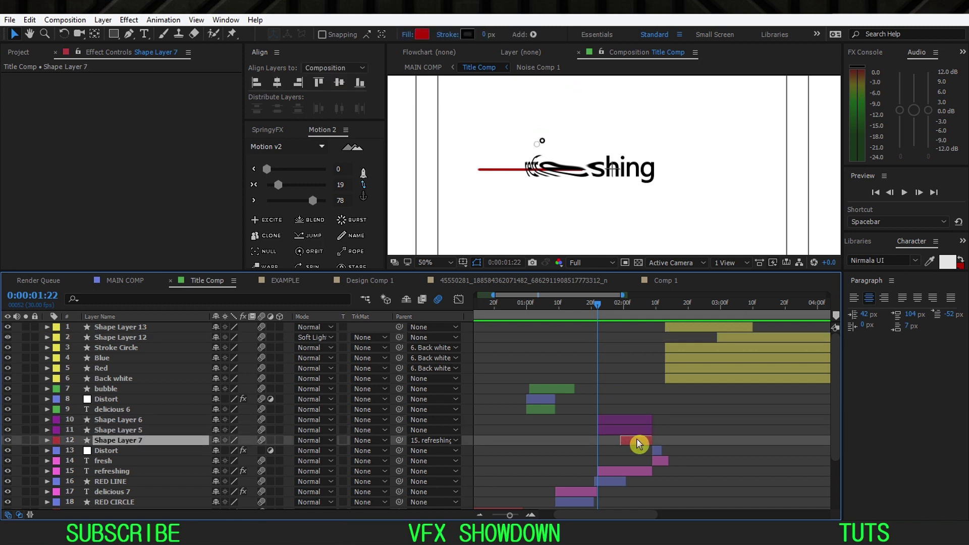
{"action": "scroll", "coordinate": [638, 439], "scroll_direction": "up", "scroll_amount": 2}
{"action": "scroll", "coordinate": [637, 438], "scroll_direction": "down", "scroll_amount": 2}
{"action": "left_click", "coordinate": [634, 433]}
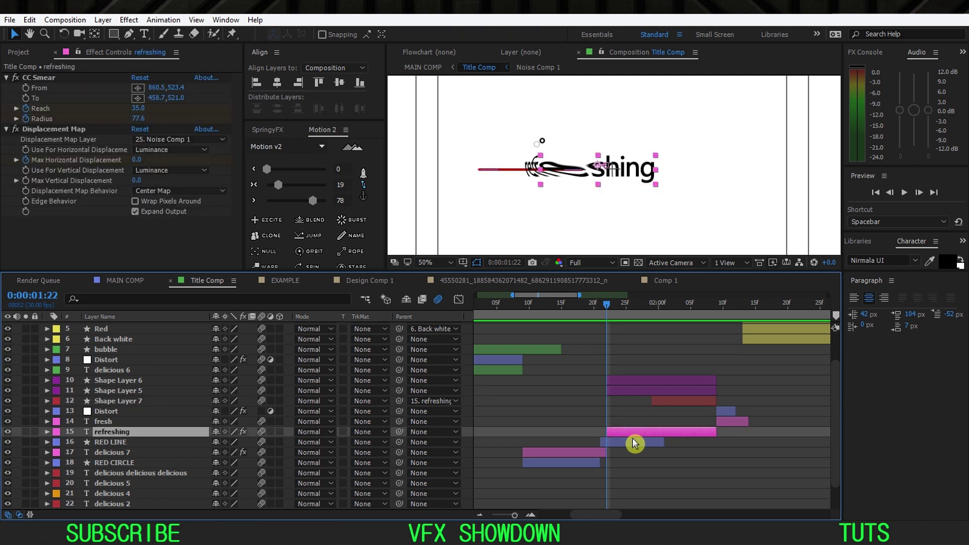
Step: Expand the RED LINE layer's keyframed path and stroke settings and scrub to 0:00:01:27 to review the line animation
{"action": "left_click", "coordinate": [634, 443]}
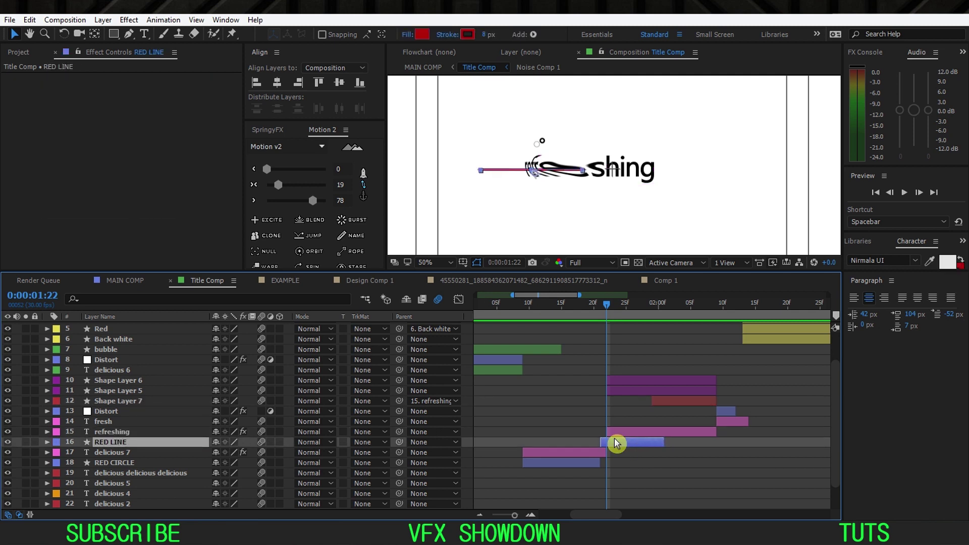
{"action": "key", "text": "u"}
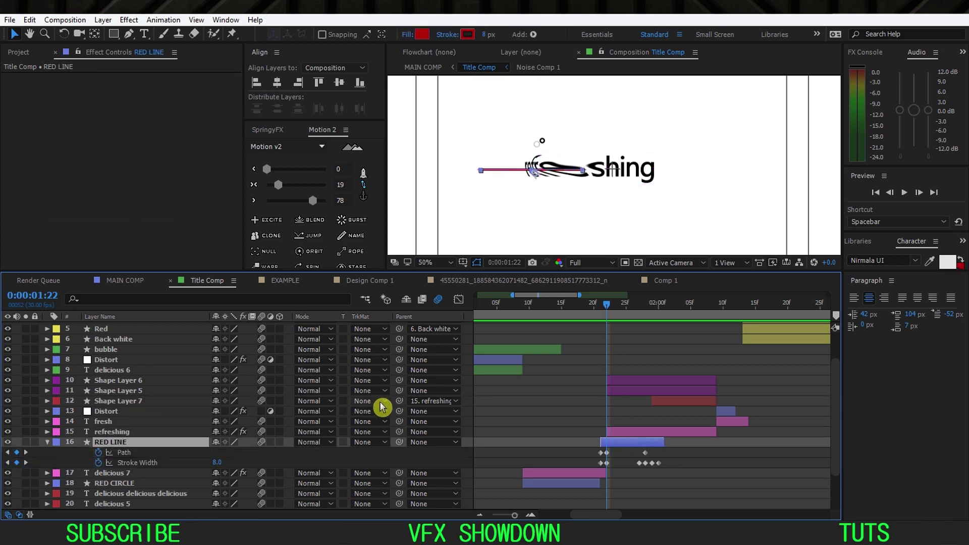
{"action": "left_click", "coordinate": [47, 442]}
{"action": "left_click", "coordinate": [92, 371]}
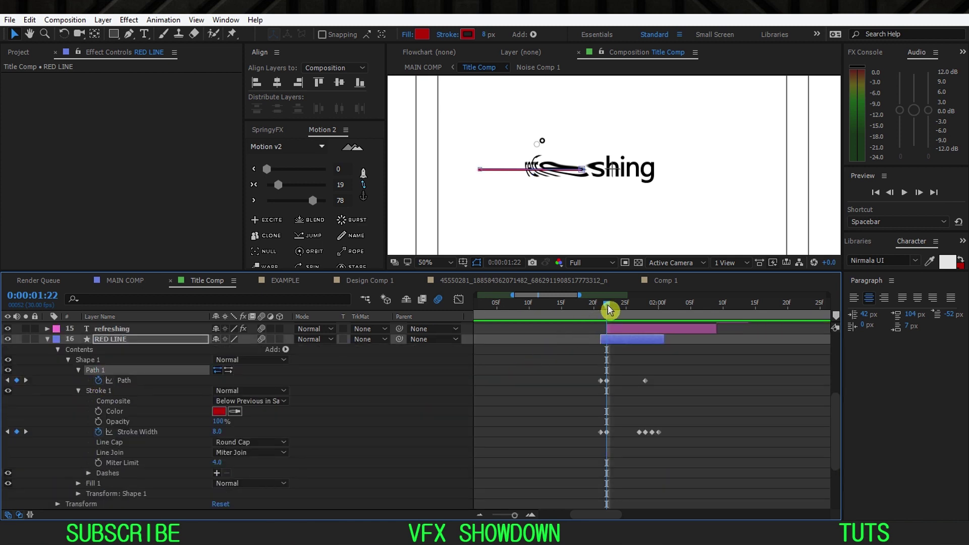
{"action": "left_click_drag", "start_coordinate": [610, 310], "coordinate": [640, 310]}
{"action": "left_click", "coordinate": [625, 365]}
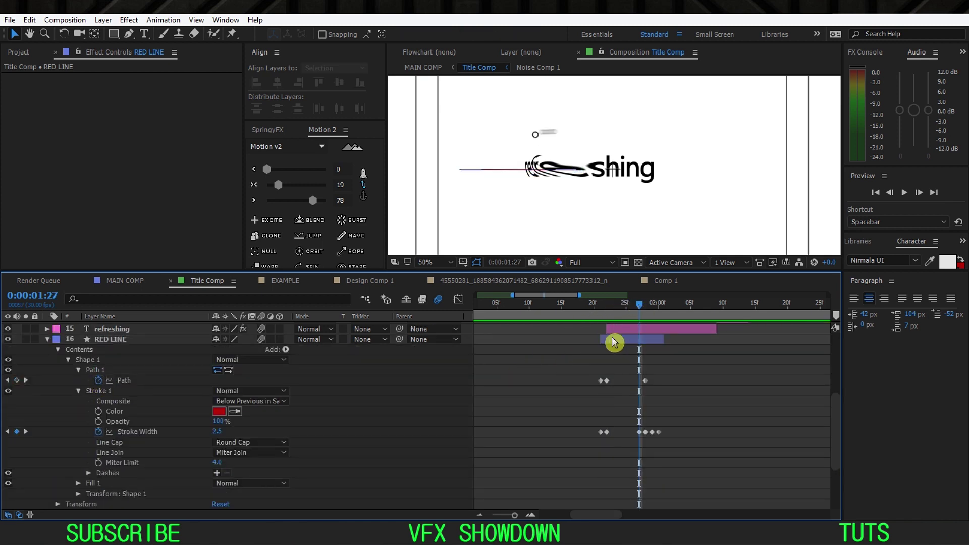
Step: Scrub the refreshing text layer to 0:00:02:02, collapse the RED LINE layer and select the text's Displacement Map effect
{"action": "left_click", "coordinate": [641, 329]}
{"action": "left_click_drag", "start_coordinate": [642, 309], "coordinate": [673, 309]}
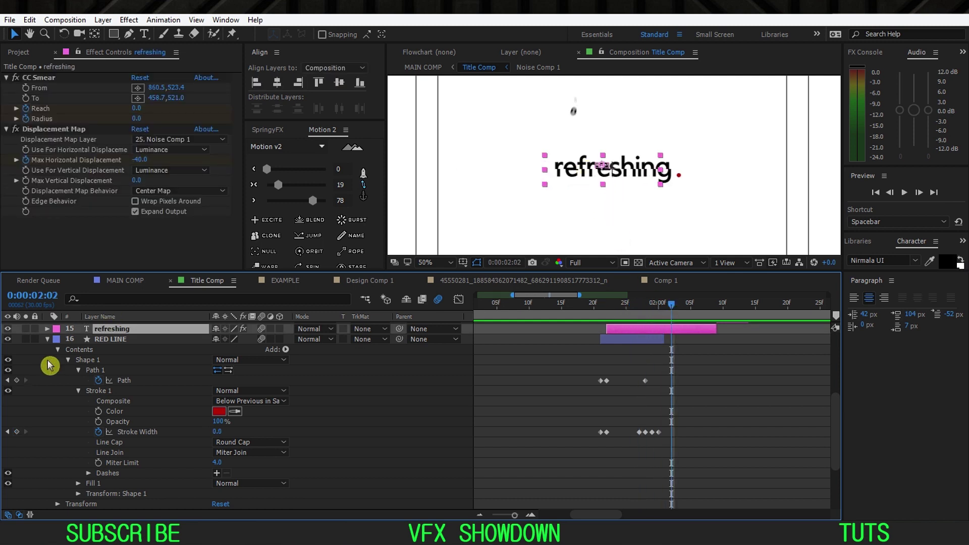
{"action": "key", "text": "ctrl+grave"}
{"action": "left_click", "coordinate": [61, 129]}
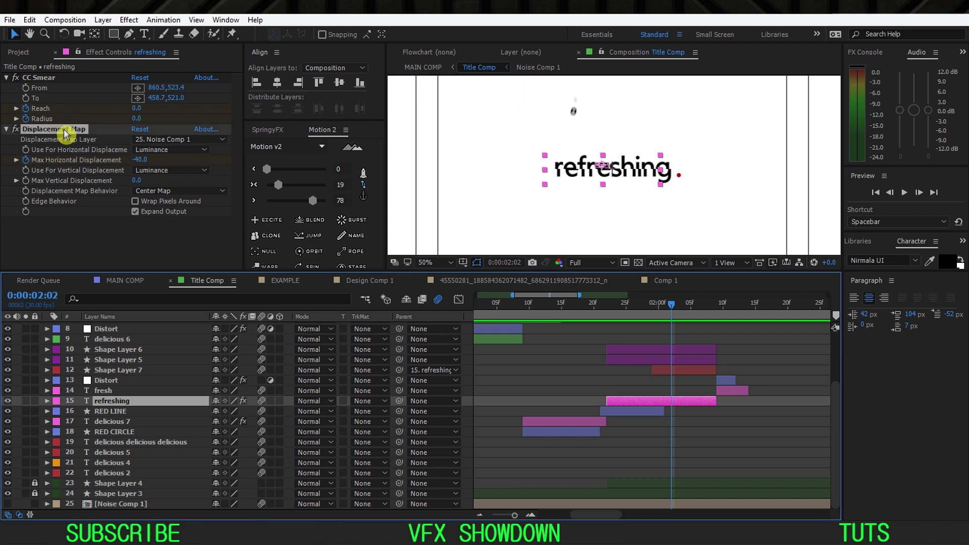
Step: Reveal the refreshing layer's keyframed properties and scrub to 0:00:02:00 to examine the displacement
{"action": "left_click", "coordinate": [157, 403]}
{"action": "key", "text": "u"}
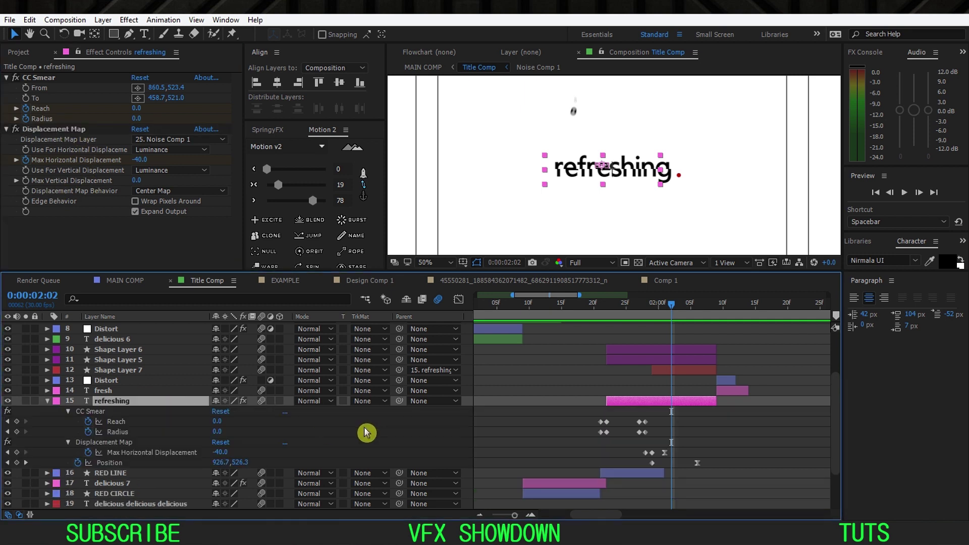
{"action": "mouse_move", "coordinate": [648, 312]}
{"action": "left_mouse_down"}
{"action": "mouse_move", "coordinate": [640, 318]}
{"action": "mouse_move", "coordinate": [663, 310]}
{"action": "left_mouse_up"}
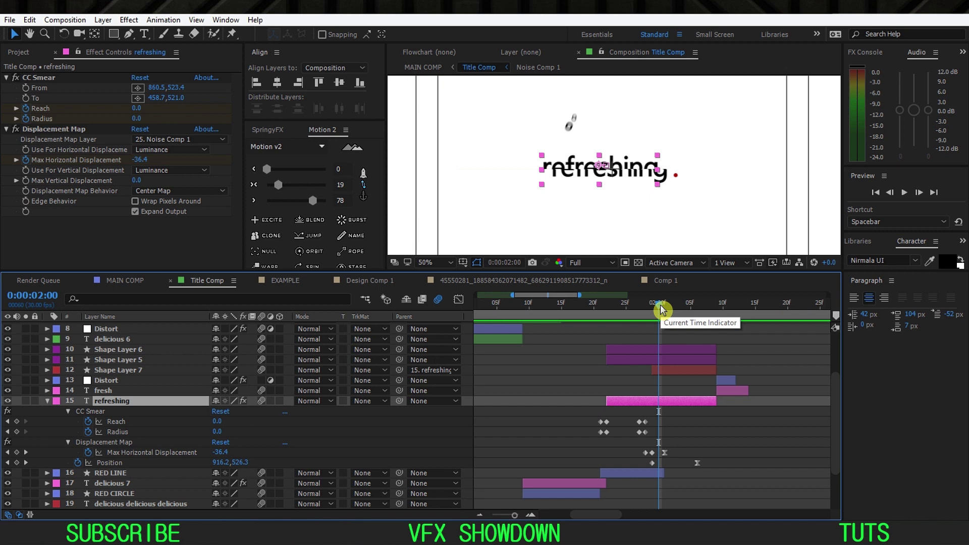
{"action": "left_click", "coordinate": [662, 310]}
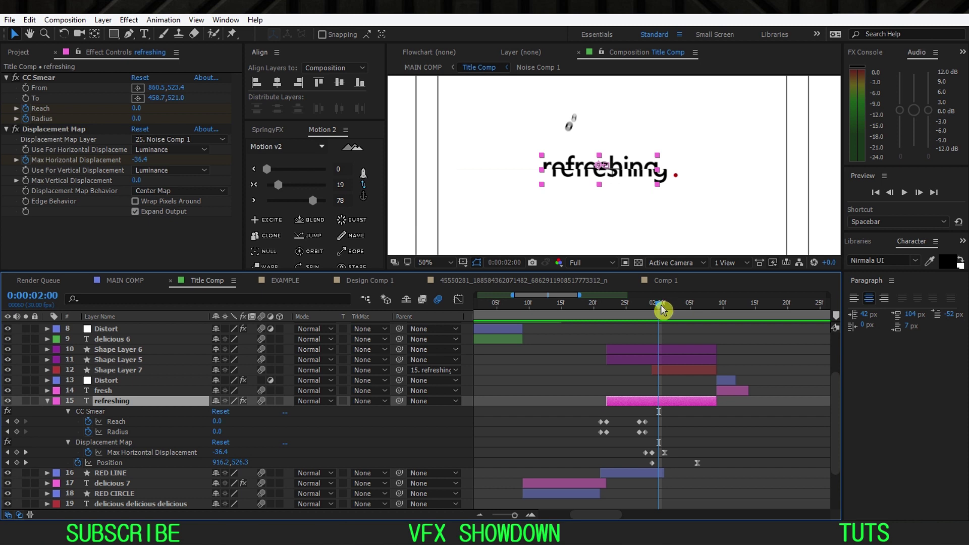
{"action": "mouse_move", "coordinate": [662, 310]}
{"action": "left_mouse_down"}
{"action": "mouse_move", "coordinate": [648, 307]}
{"action": "mouse_move", "coordinate": [679, 309]}
{"action": "mouse_move", "coordinate": [642, 310]}
{"action": "mouse_move", "coordinate": [659, 317]}
{"action": "left_mouse_up"}
Step: Solo the Noise Comp 1 layer and preview its displacement pattern around 0:00:01:25
{"action": "scroll", "coordinate": [331, 398], "scroll_direction": "down", "scroll_amount": 3}
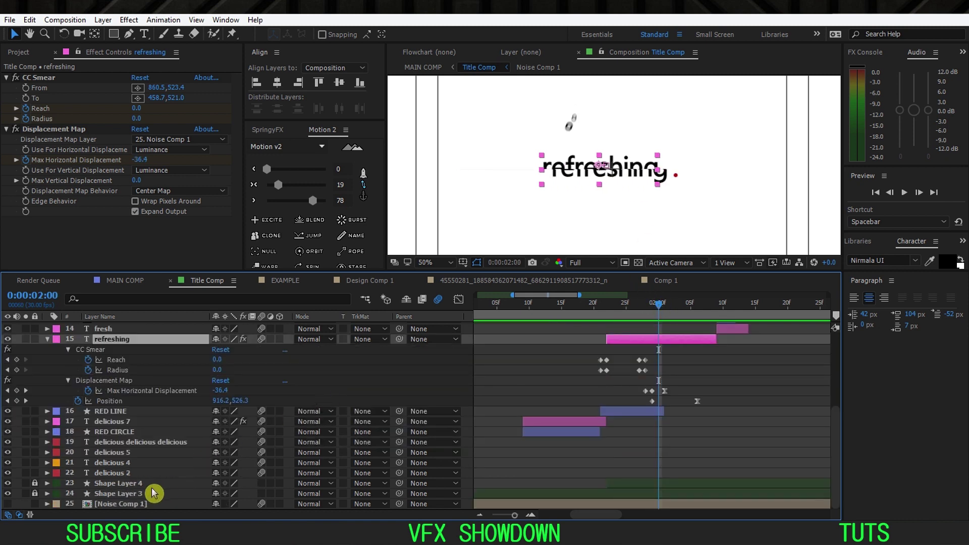
{"action": "left_click", "coordinate": [25, 504]}
{"action": "left_click", "coordinate": [646, 305]}
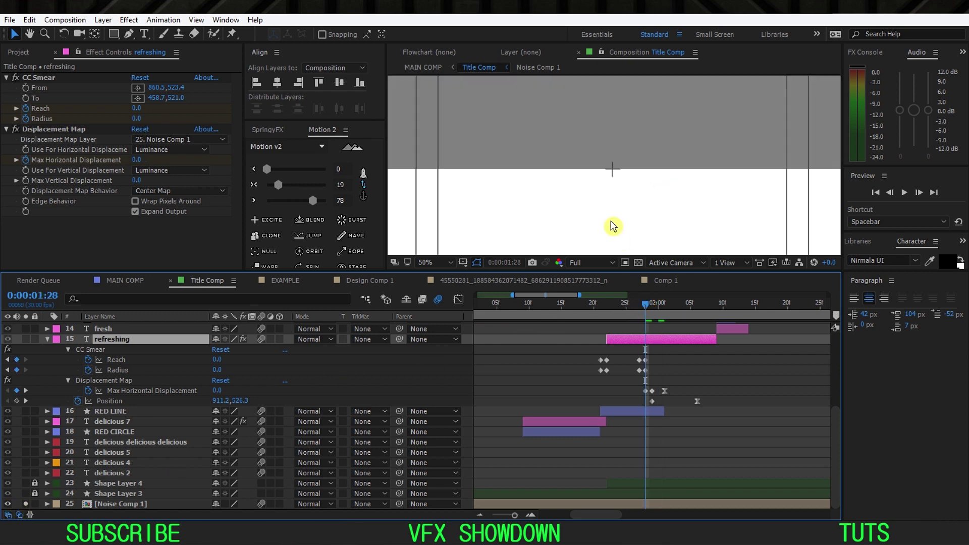
{"action": "scroll", "coordinate": [617, 222], "scroll_direction": "down", "scroll_amount": 2}
{"action": "left_click_drag", "start_coordinate": [569, 271], "coordinate": [569, 321]}
{"action": "left_click_drag", "start_coordinate": [621, 362], "coordinate": [619, 360]}
{"action": "key", "text": "space"}
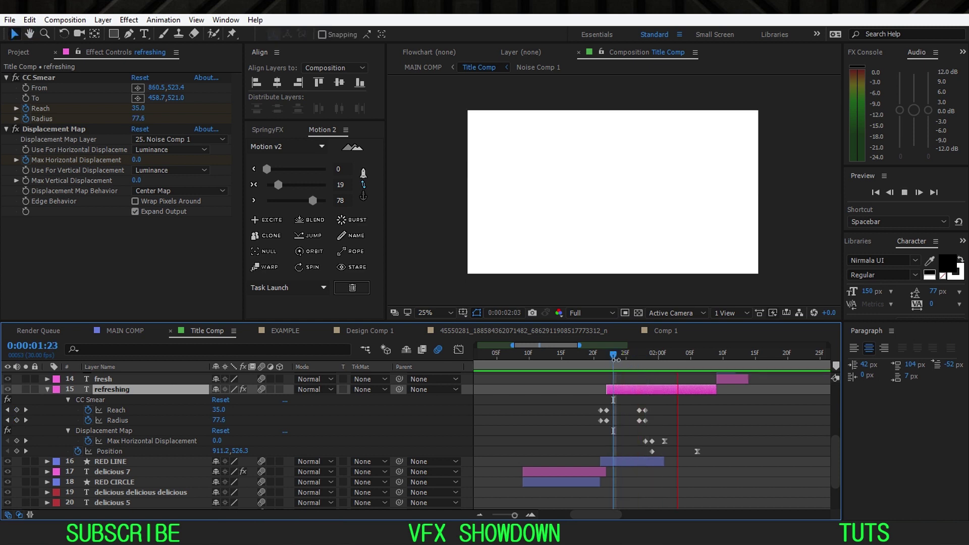
{"action": "left_click", "coordinate": [627, 358]}
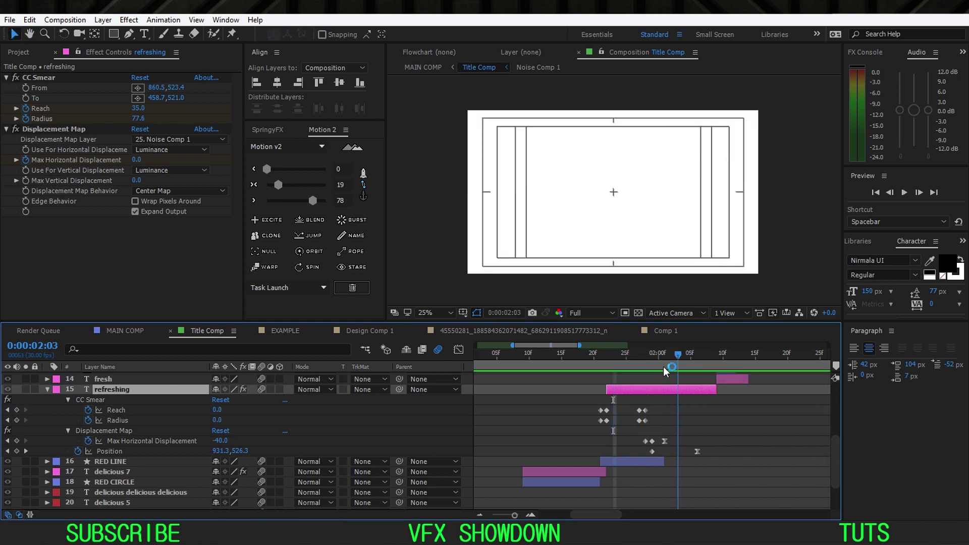
Step: Open Noise Comp 1 and select its Noise layer to show the Fill and Checkerboard effects
{"action": "scroll", "coordinate": [108, 468], "scroll_direction": "down", "scroll_amount": 3}
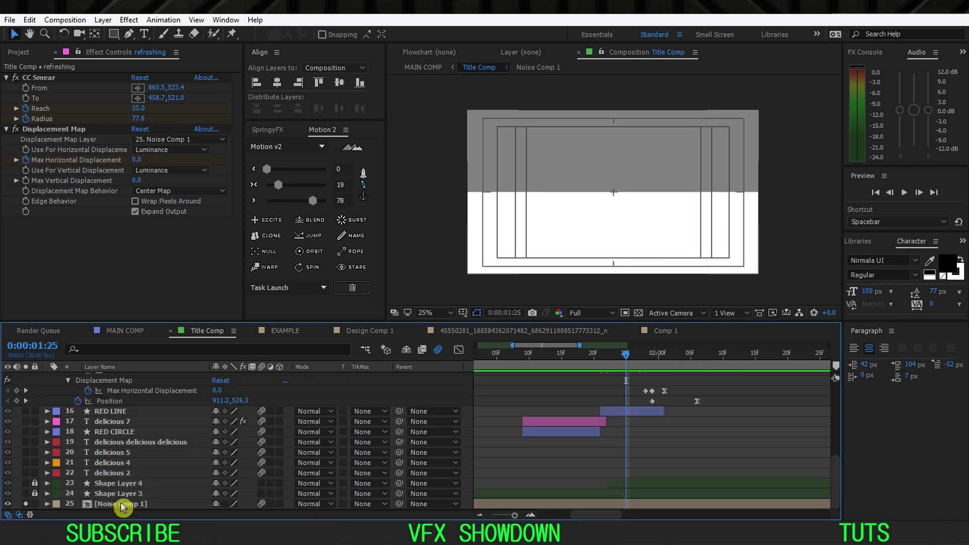
{"action": "double_click", "coordinate": [122, 505]}
{"action": "left_click", "coordinate": [126, 379]}
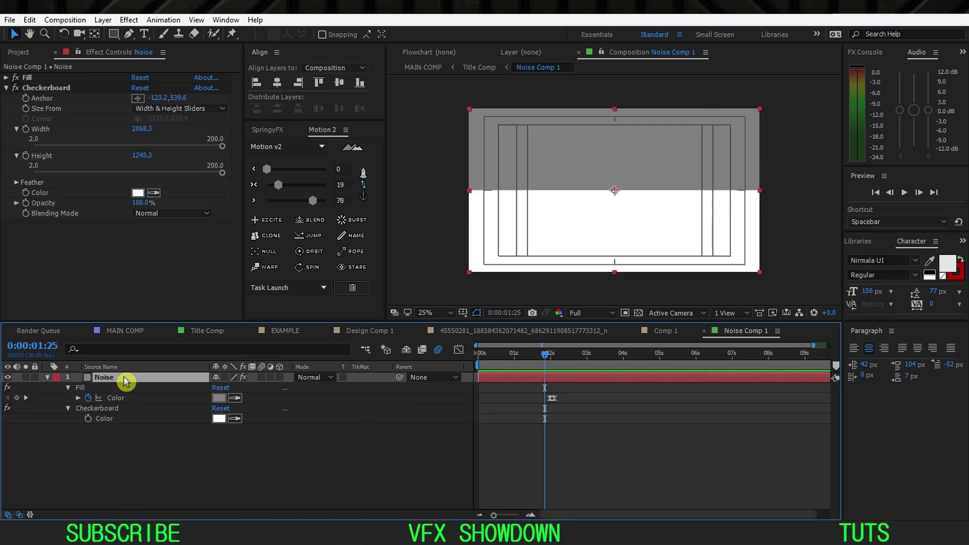
Step: Check the Noise layer's solid settings and solid color, leaving the color as it is
{"action": "key", "text": "ctrl+shift+y"}
{"action": "left_click", "coordinate": [204, 295]}
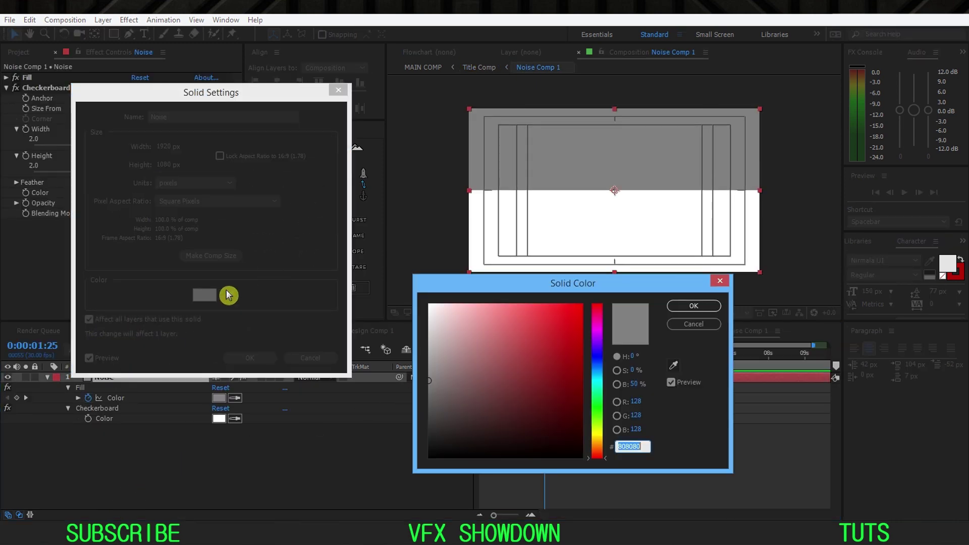
{"action": "left_click", "coordinate": [696, 325]}
{"action": "left_click", "coordinate": [248, 357]}
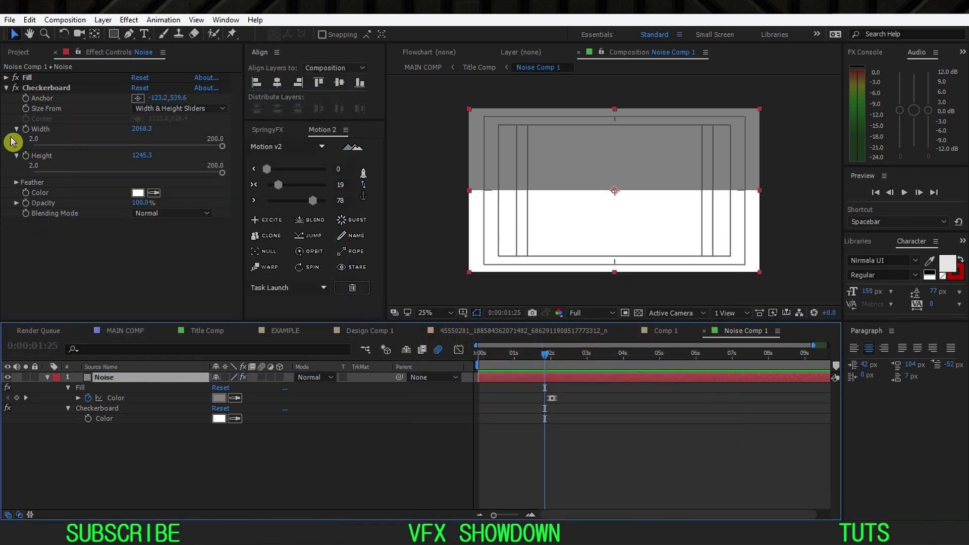
Step: Disable the Noise layer's Checkerboard effect and apply a second Checkerboard effect to the layer
{"action": "left_click", "coordinate": [21, 90]}
{"action": "left_click", "coordinate": [15, 88]}
{"action": "left_click", "coordinate": [16, 88]}
{"action": "left_click", "coordinate": [16, 88]}
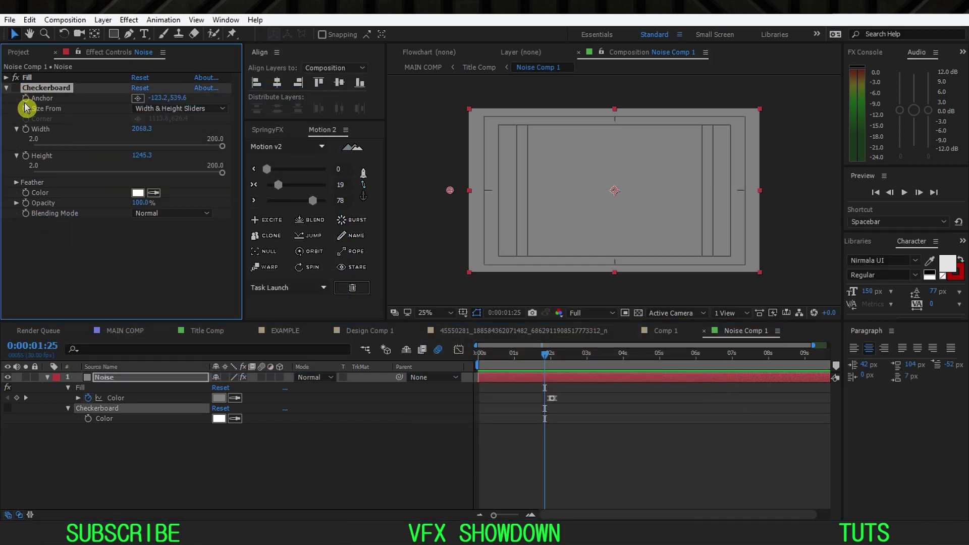
{"action": "left_click", "coordinate": [158, 382]}
{"action": "key", "text": "ctrl+space"}
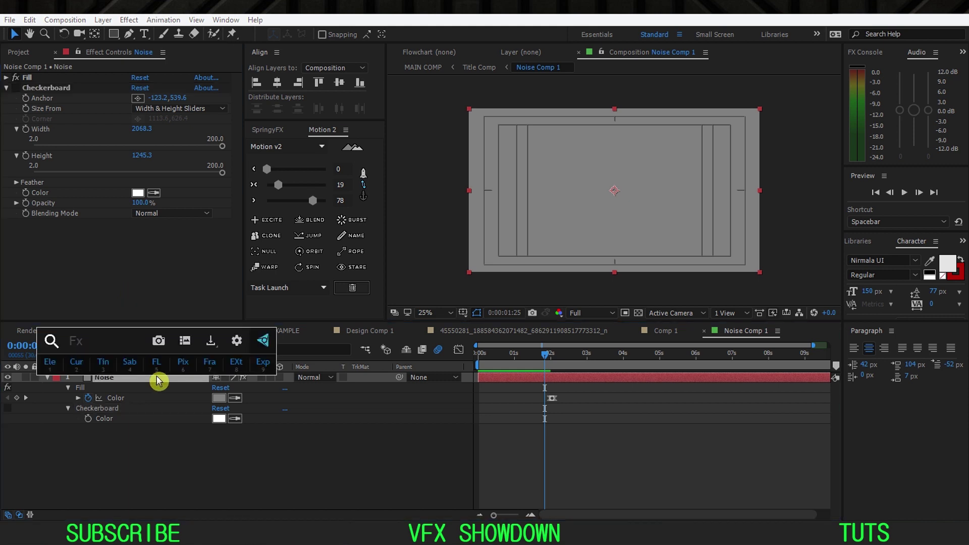
{"action": "type", "text": "che"}
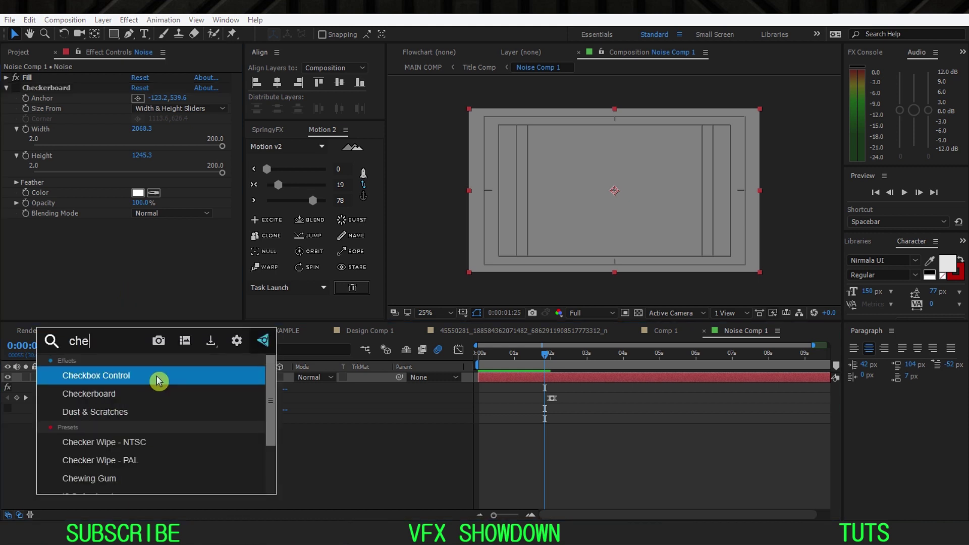
{"action": "left_click", "coordinate": [121, 396]}
{"action": "scroll", "coordinate": [83, 257], "scroll_direction": "down", "scroll_amount": 1}
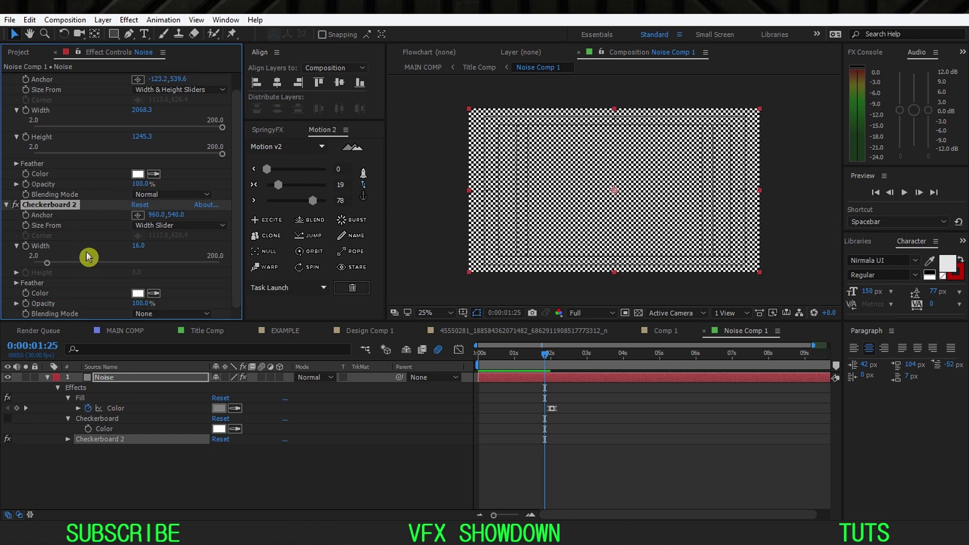
Step: Size Checkerboard 2 from Width & Height Sliders and enlarge it to width 200 and height 122.4
{"action": "left_click", "coordinate": [152, 242]}
{"action": "left_click", "coordinate": [171, 266]}
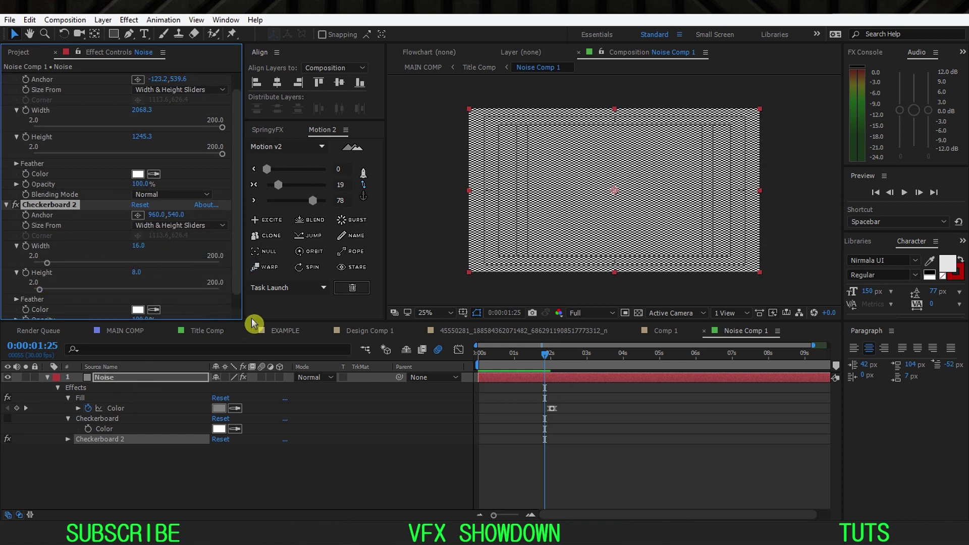
{"action": "left_click_drag", "start_coordinate": [300, 322], "coordinate": [299, 389]}
{"action": "left_click_drag", "start_coordinate": [56, 309], "coordinate": [147, 311]}
{"action": "left_click_drag", "start_coordinate": [47, 284], "coordinate": [231, 301]}
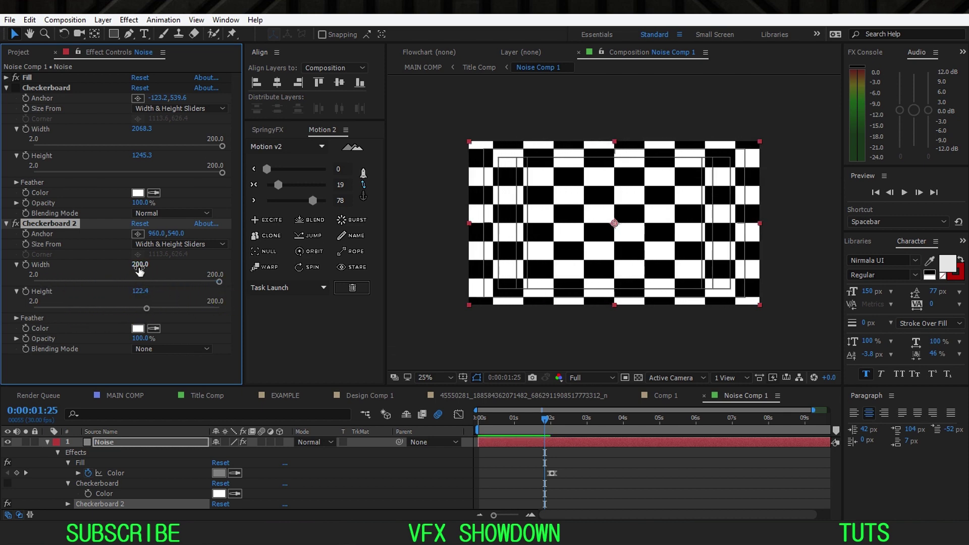
Step: Enlarge Checkerboard 2 to width 2494 and height 1302.4, and shift its anchor to -80, 540
{"action": "left_click_drag", "start_coordinate": [140, 264], "coordinate": [306, 269]}
{"action": "left_click_drag", "start_coordinate": [141, 264], "coordinate": [205, 293]}
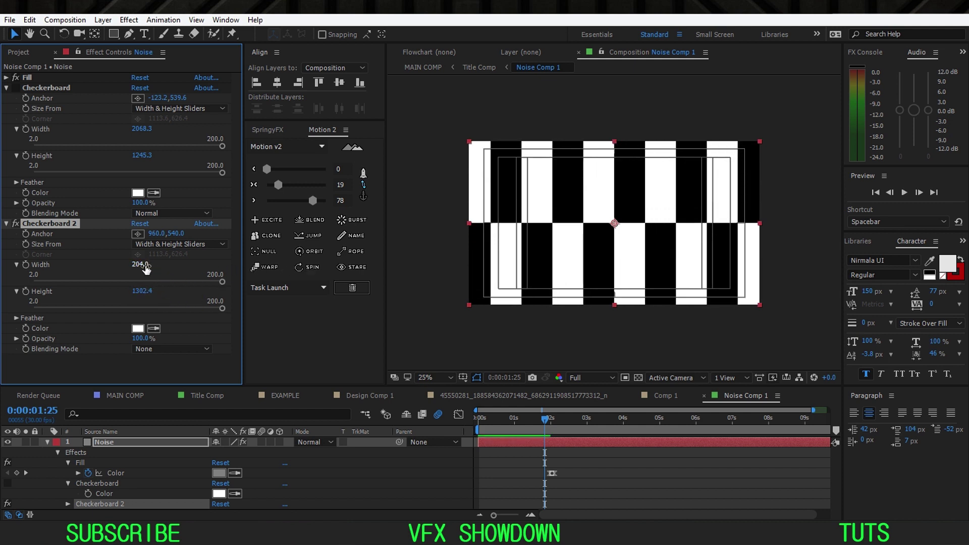
{"action": "left_click_drag", "start_coordinate": [141, 264], "coordinate": [232, 266]}
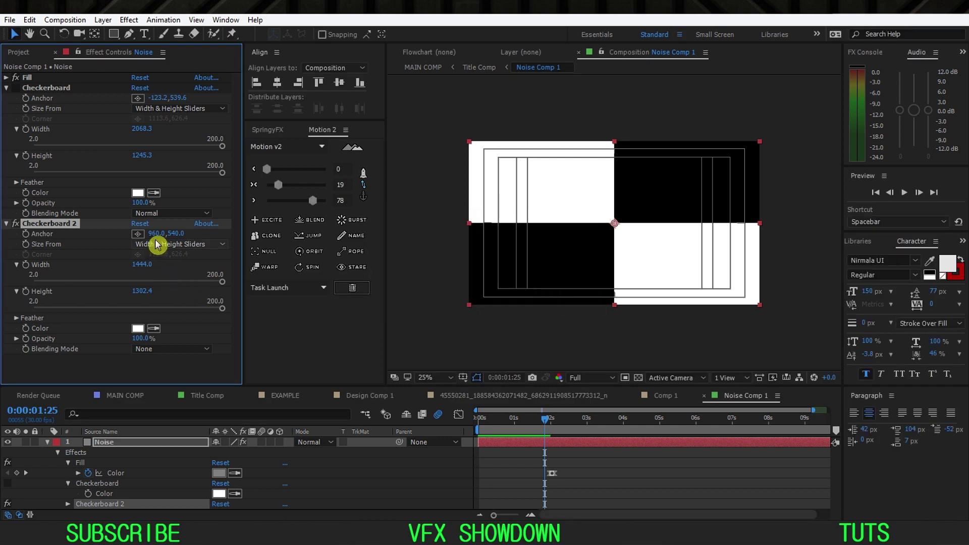
{"action": "mouse_move", "coordinate": [154, 234]}
{"action": "left_mouse_down"}
{"action": "mouse_move", "coordinate": [134, 264]}
{"action": "mouse_move", "coordinate": [178, 266]}
{"action": "mouse_move", "coordinate": [135, 236]}
{"action": "left_mouse_up"}
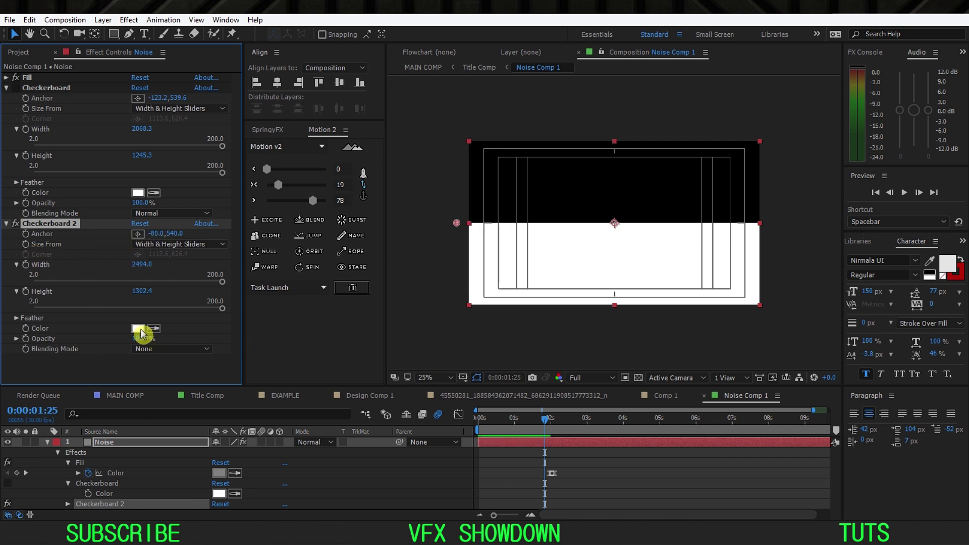
Step: Keep white (FFFFFF) as Checkerboard 2's color and collapse the first Checkerboard's settings
{"action": "left_click_drag", "start_coordinate": [454, 411], "coordinate": [381, 273]}
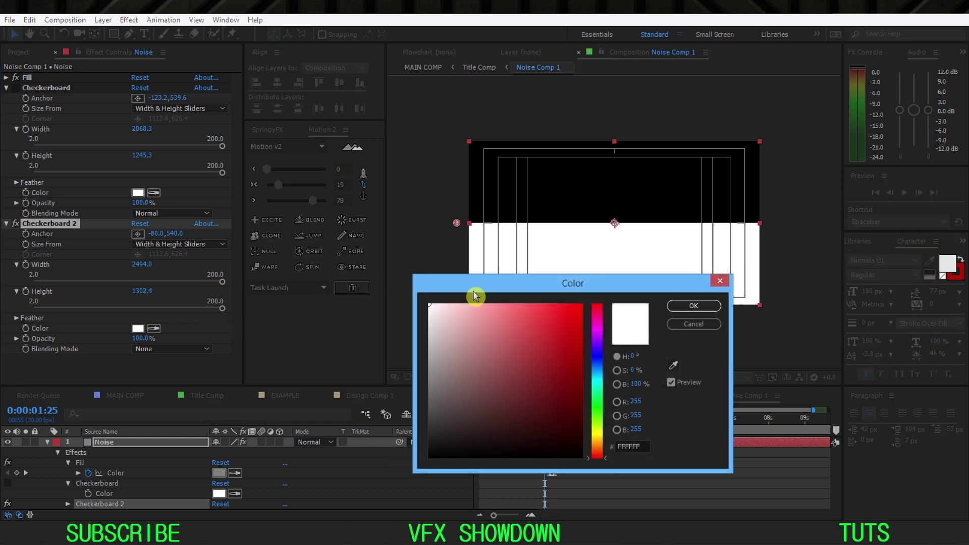
{"action": "left_click", "coordinate": [694, 306]}
{"action": "left_click_drag", "start_coordinate": [428, 386], "coordinate": [428, 322]}
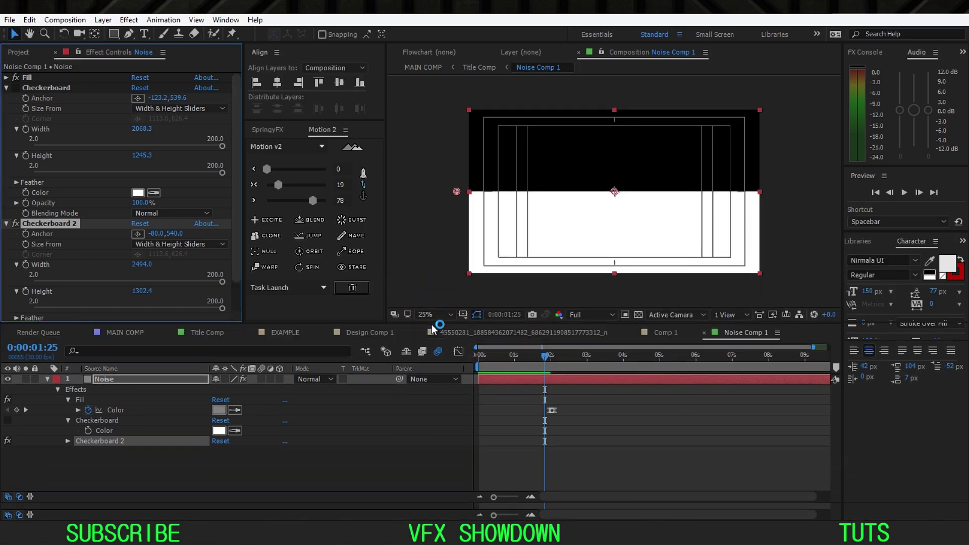
{"action": "left_click", "coordinate": [6, 88]}
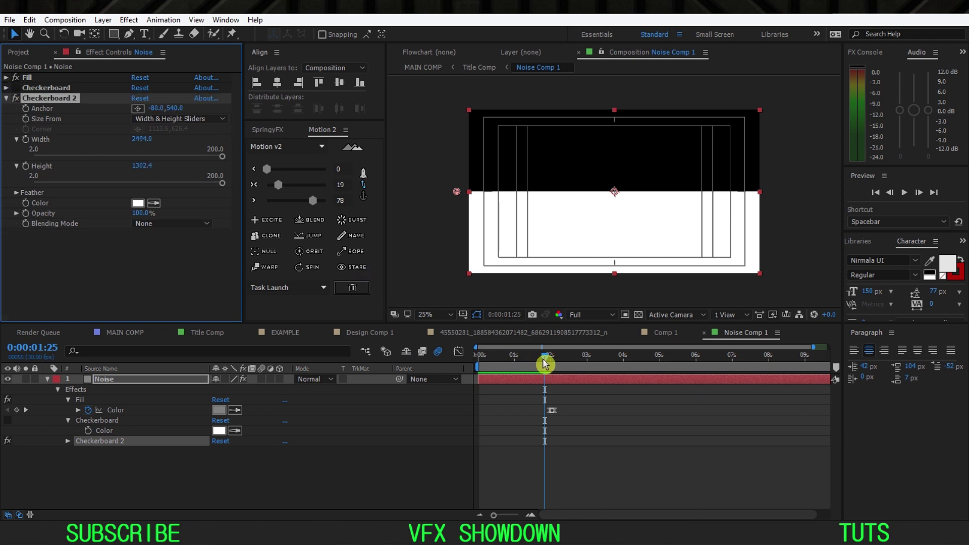
Step: Set Checkerboard 2's blending mode to Normal and return the playhead to the start of the comp
{"action": "left_click_drag", "start_coordinate": [545, 358], "coordinate": [479, 359]}
{"action": "left_click", "coordinate": [170, 223]}
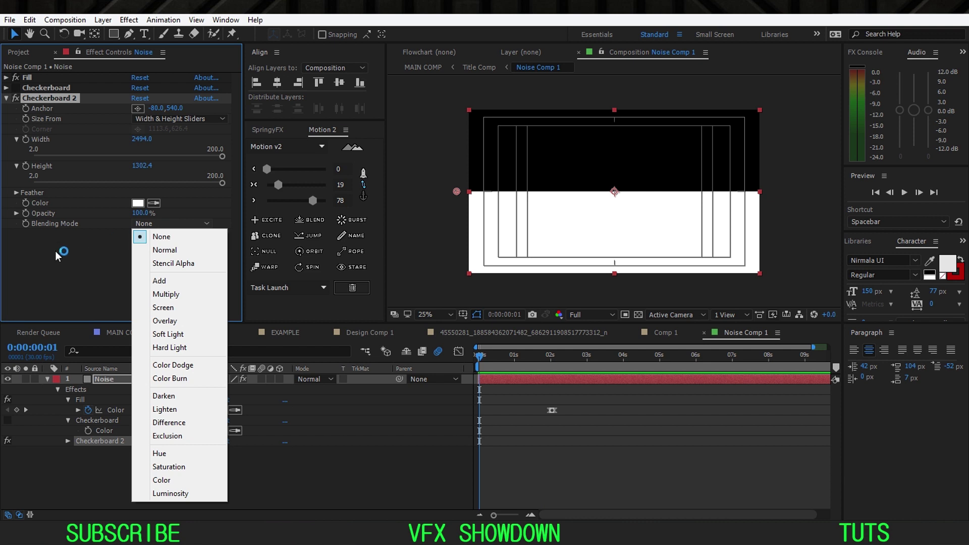
{"action": "left_click", "coordinate": [163, 250]}
{"action": "left_click", "coordinate": [500, 362]}
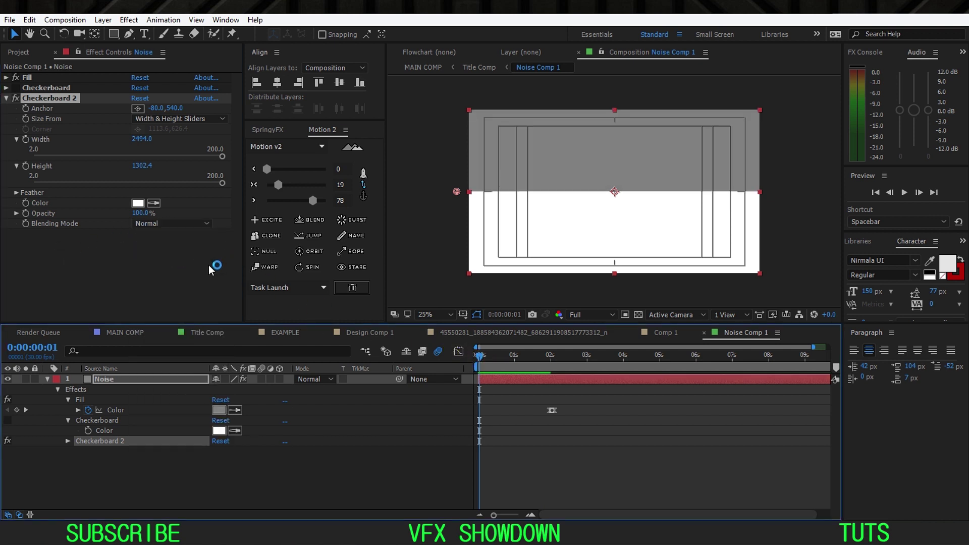
{"action": "mouse_move", "coordinate": [479, 356]}
{"action": "left_mouse_down"}
{"action": "mouse_move", "coordinate": [567, 367]}
{"action": "mouse_move", "coordinate": [480, 375]}
{"action": "left_mouse_up"}
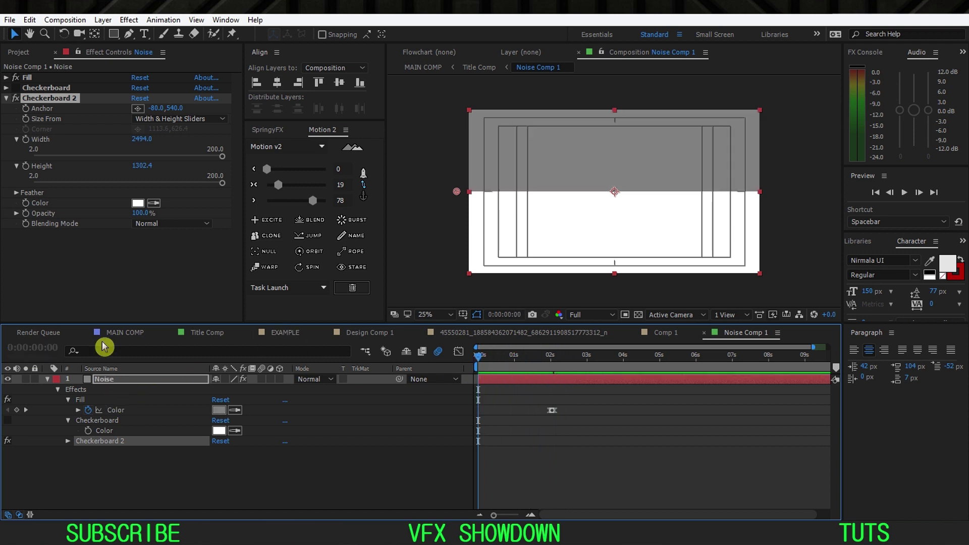
Step: Expand the Fill effect and examine its settings alongside Checkerboard 2's on the Noise layer
{"action": "left_click", "coordinate": [27, 77]}
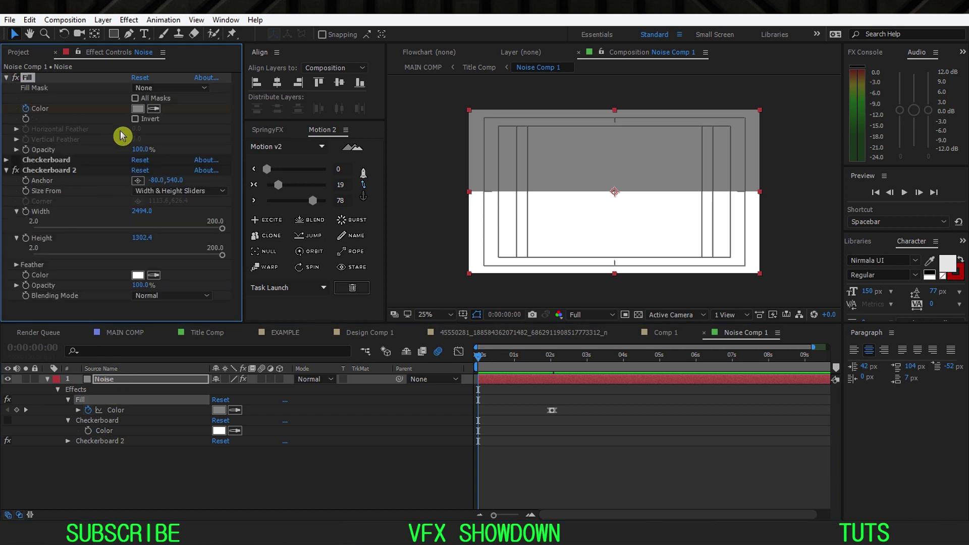
{"action": "left_click_drag", "start_coordinate": [512, 365], "coordinate": [477, 396]}
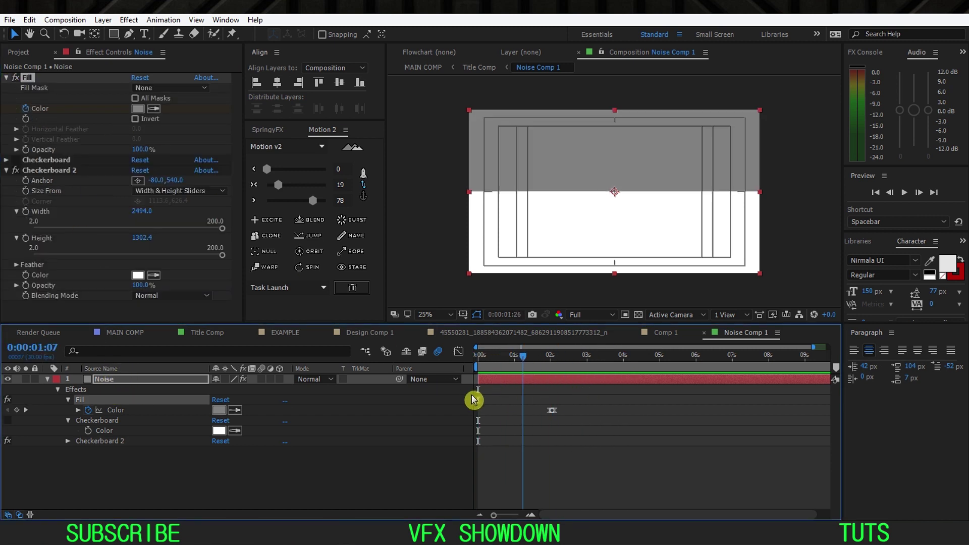
{"action": "left_click", "coordinate": [6, 172]}
{"action": "left_click", "coordinate": [33, 171]}
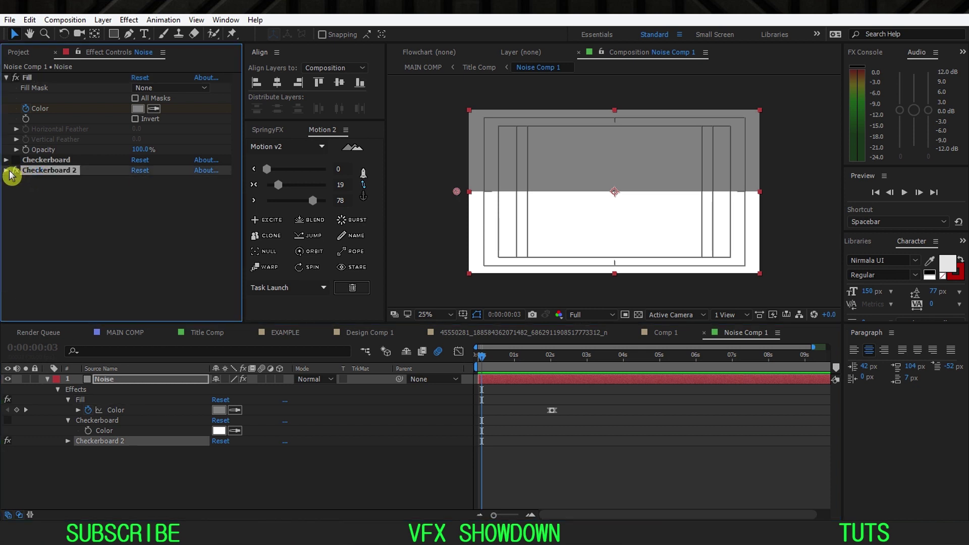
{"action": "left_click", "coordinate": [7, 170]}
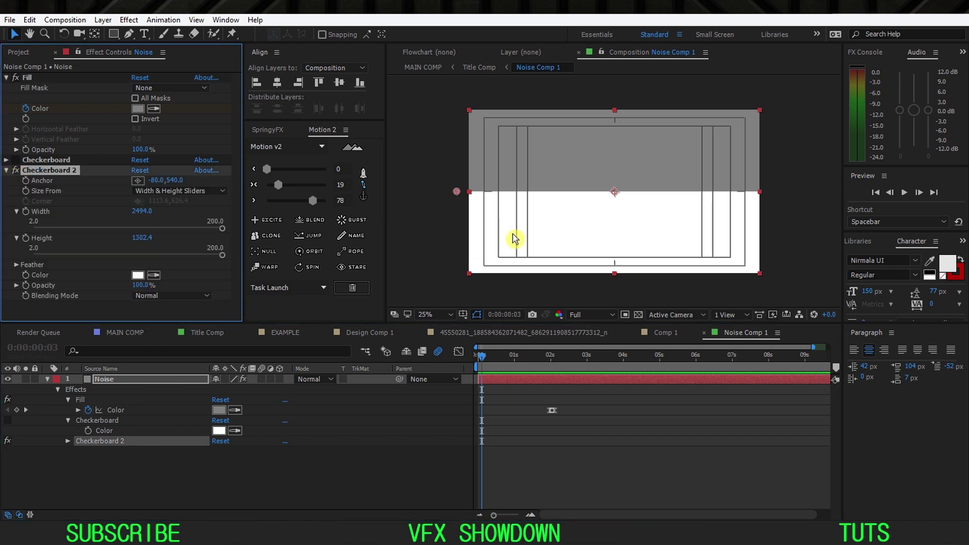
{"action": "left_click", "coordinate": [28, 79]}
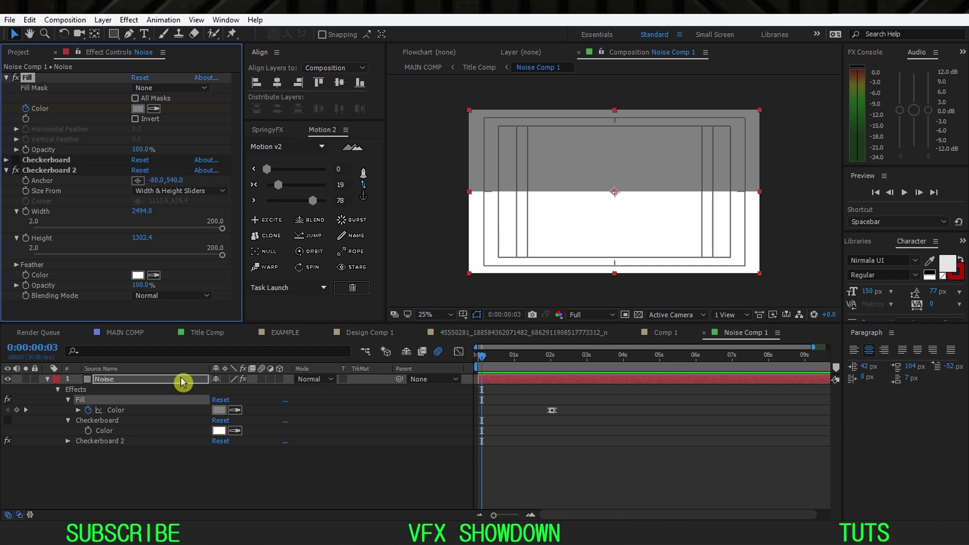
Step: Check the Noise layer's solid settings and color again, cancelling without any change
{"action": "left_click", "coordinate": [149, 388]}
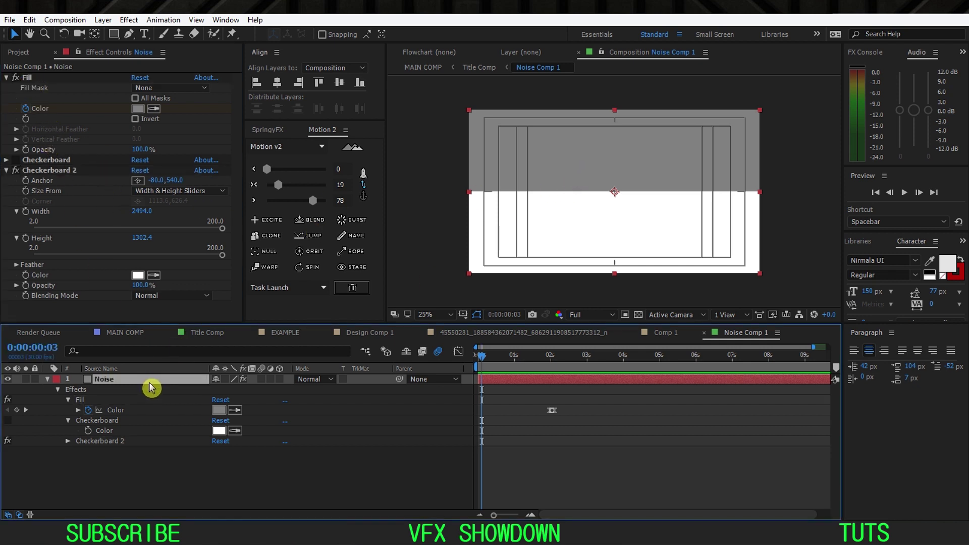
{"action": "key", "text": "ctrl+shift+y"}
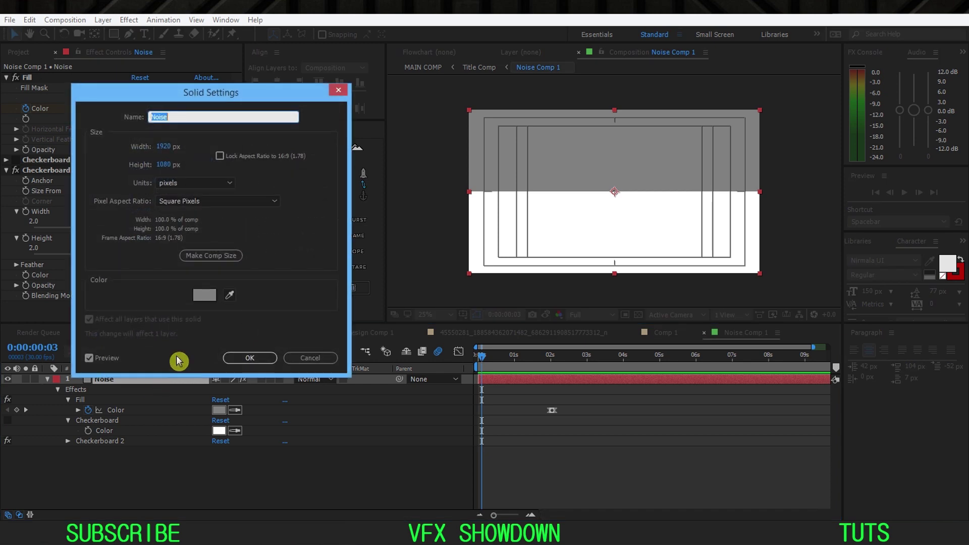
{"action": "left_click", "coordinate": [202, 299]}
{"action": "key", "text": "Escape"}
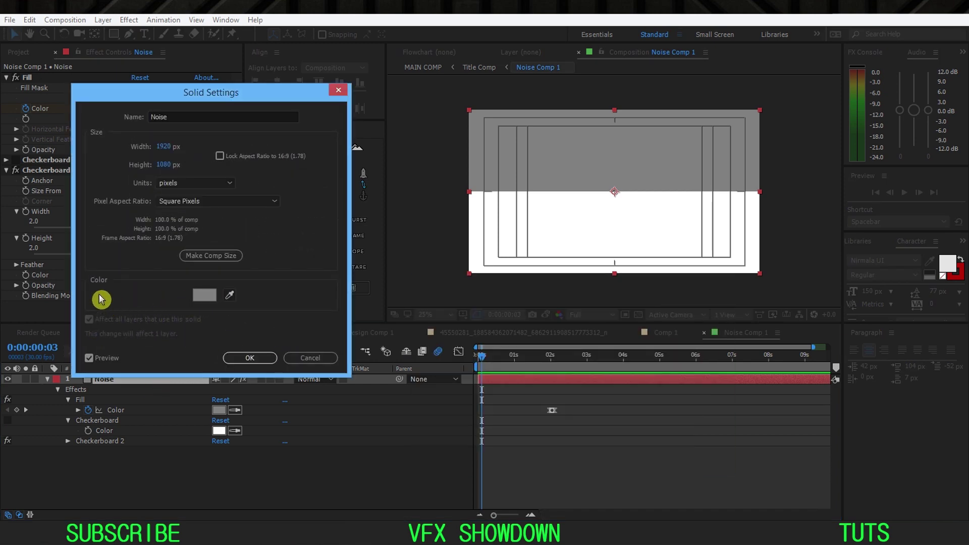
{"action": "left_click", "coordinate": [310, 357]}
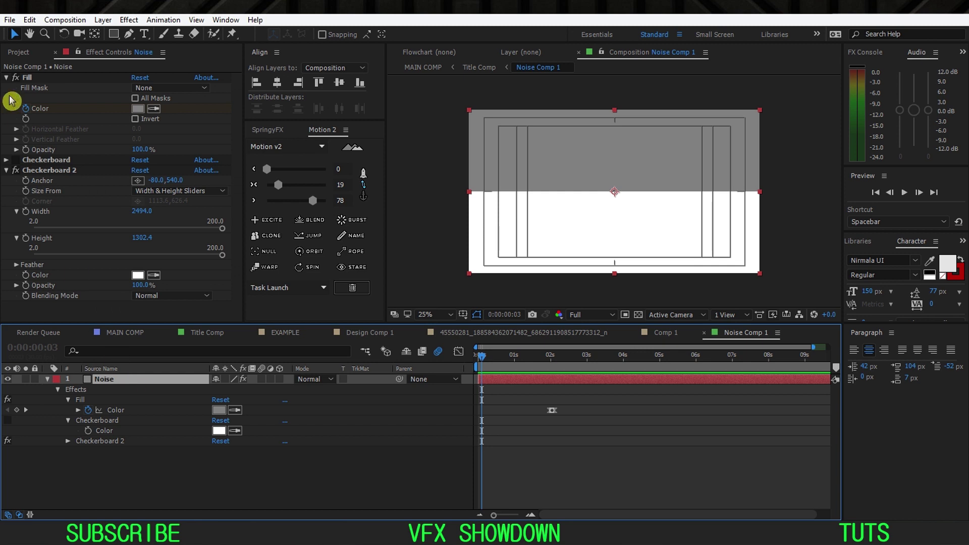
Step: Disable Checkerboard 2 and re-enable the original Checkerboard effect on the Noise layer
{"action": "left_click", "coordinate": [27, 79]}
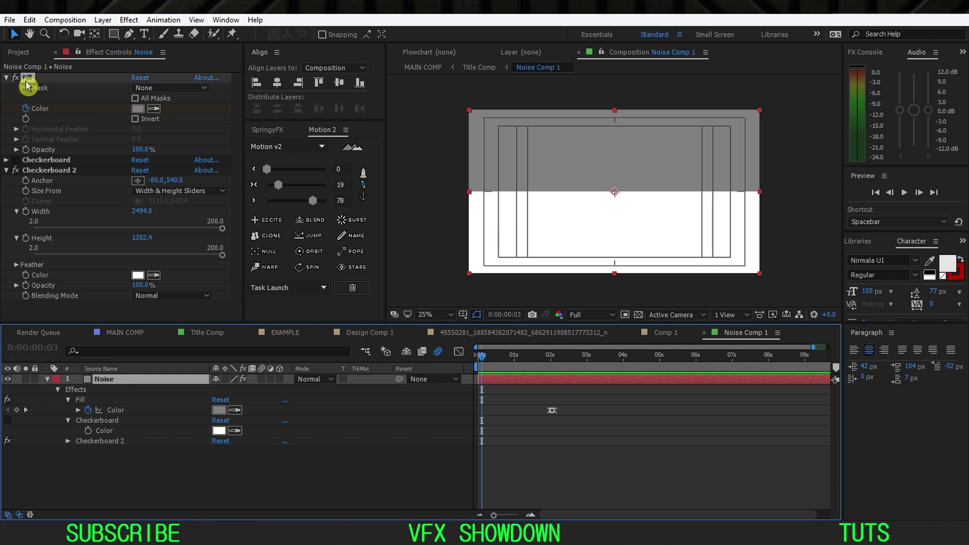
{"action": "left_click", "coordinate": [52, 171]}
{"action": "left_click", "coordinate": [16, 160]}
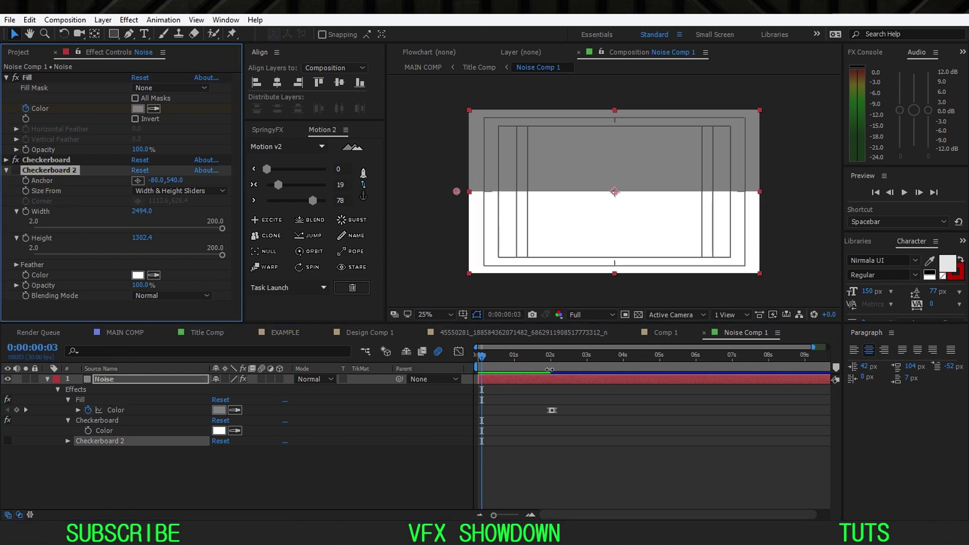
{"action": "mouse_move", "coordinate": [533, 362]}
{"action": "left_mouse_down"}
{"action": "mouse_move", "coordinate": [584, 363]}
{"action": "mouse_move", "coordinate": [529, 364]}
{"action": "left_mouse_up"}
Step: In Title Comp, scrub the refreshing layer to 0:00:02:00 and try lower Max Horizontal Displacement values
{"action": "left_click", "coordinate": [207, 335]}
{"action": "left_click_drag", "start_coordinate": [667, 365], "coordinate": [648, 412]}
{"action": "scroll", "coordinate": [649, 412], "scroll_direction": "down", "scroll_amount": 2}
{"action": "key", "text": "v"}
{"action": "left_click", "coordinate": [675, 431]}
{"action": "key", "text": "period"}
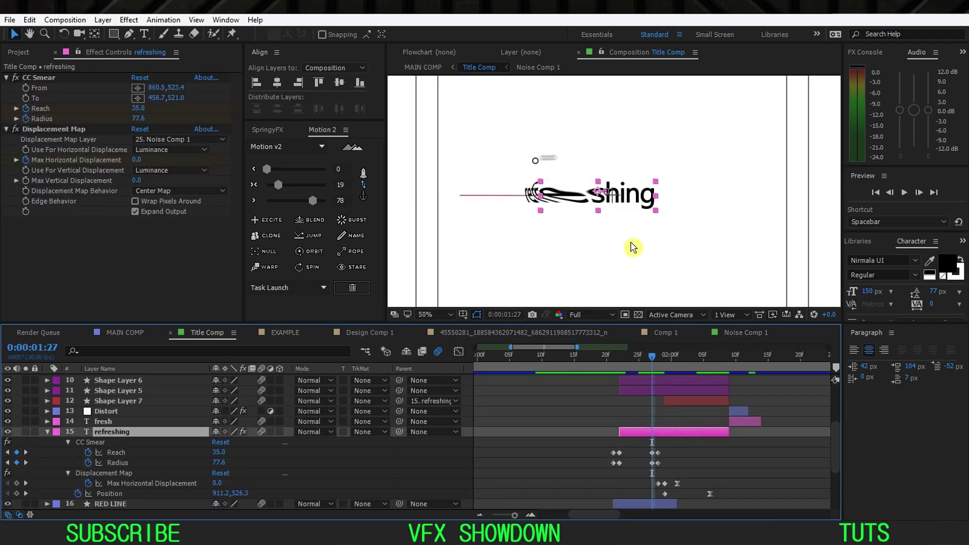
{"action": "left_click_drag", "start_coordinate": [654, 359], "coordinate": [671, 360]}
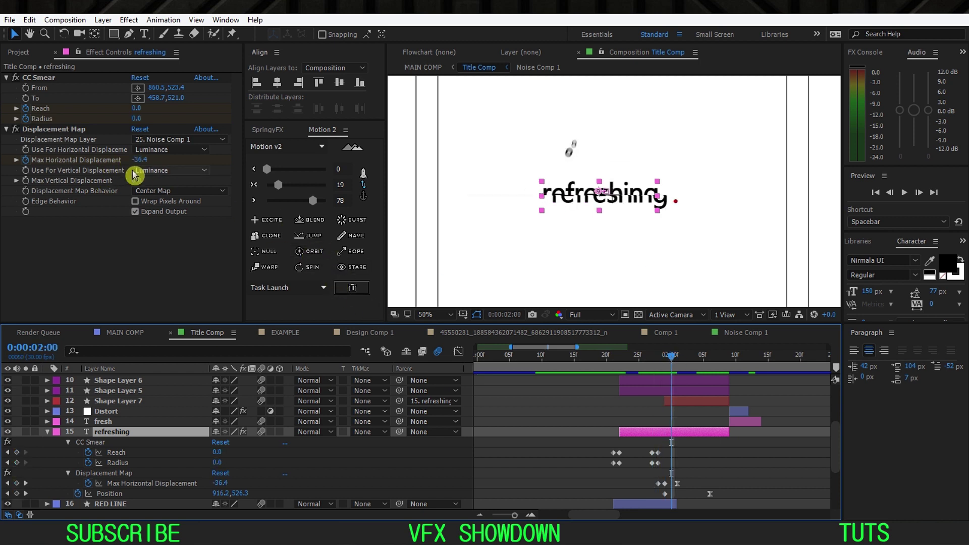
{"action": "left_click_drag", "start_coordinate": [143, 159], "coordinate": [5, 164]}
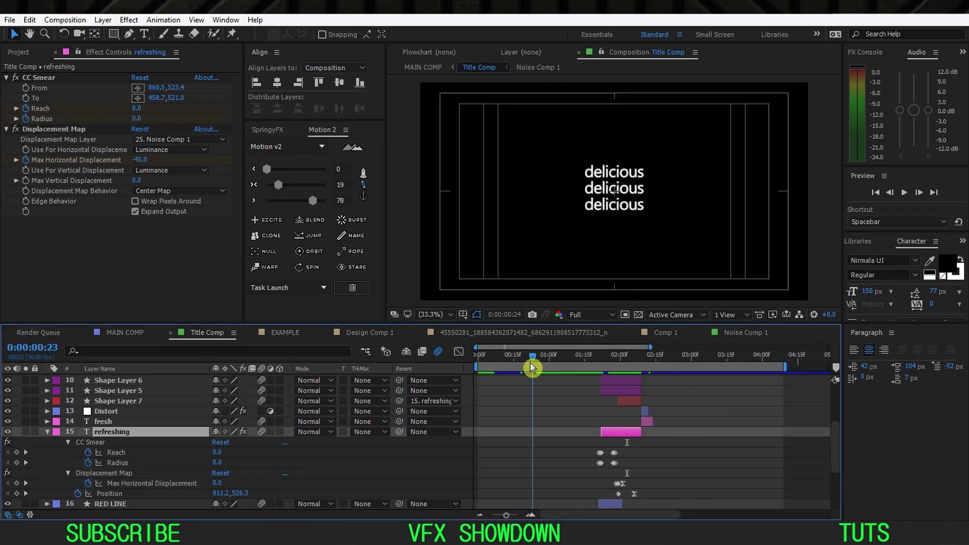
Step: Select all unlocked layers in Title Comp and collapse their revealed keyframe properties
{"action": "left_click_drag", "start_coordinate": [530, 362], "coordinate": [575, 374]}
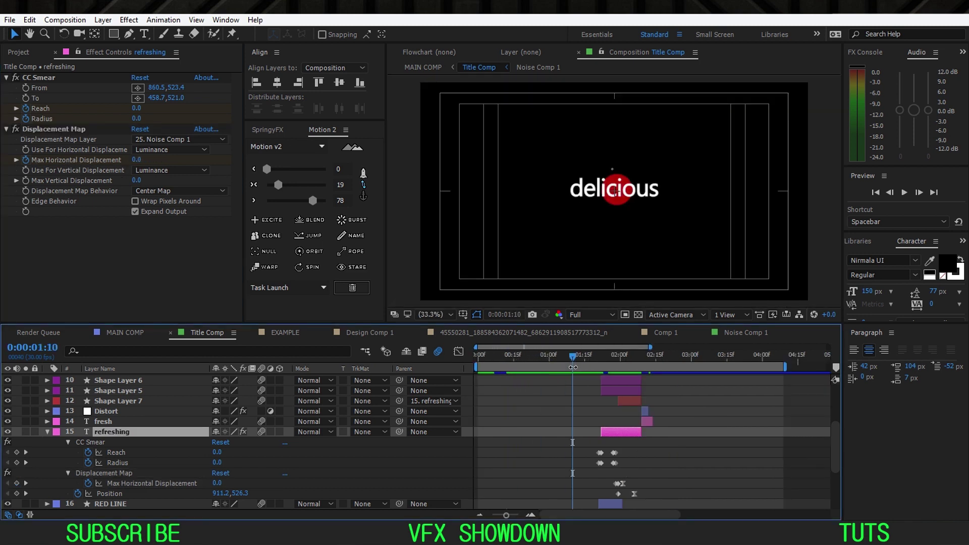
{"action": "key", "text": "minus"}
{"action": "key", "text": "minus"}
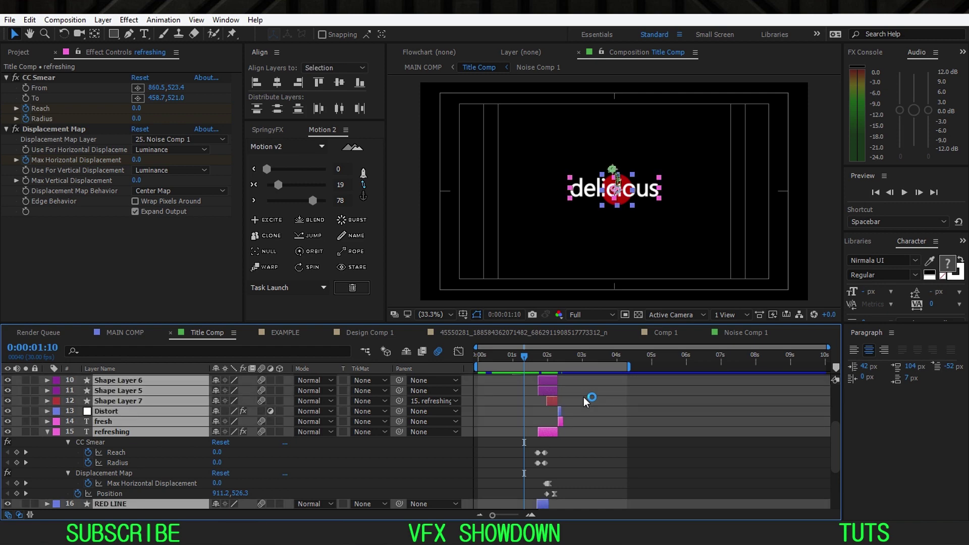
{"action": "left_click", "coordinate": [584, 398]}
{"action": "key", "text": "u"}
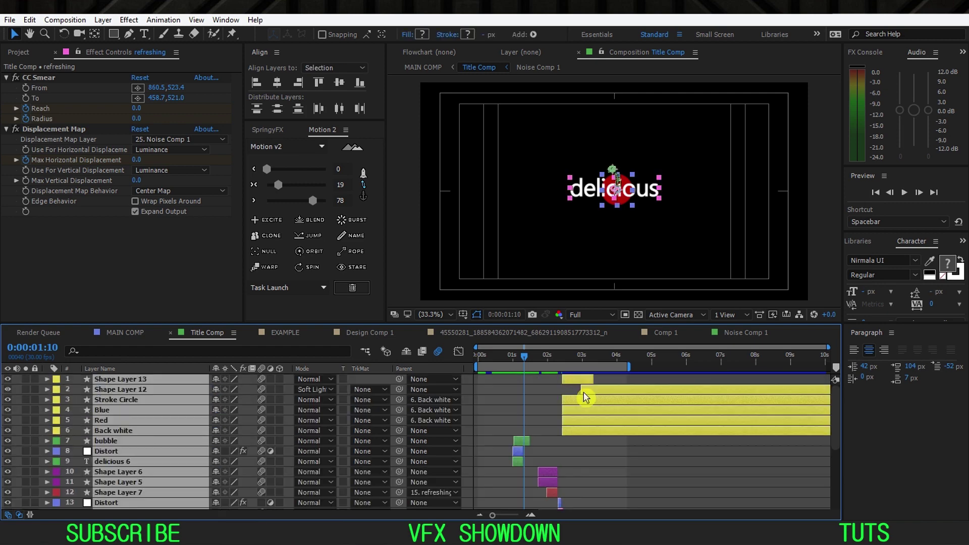
Step: Review the full Title Comp layer stack in a maximized timeline, deselect all layers, and return to 0:00:00:00
{"action": "key", "text": "grave"}
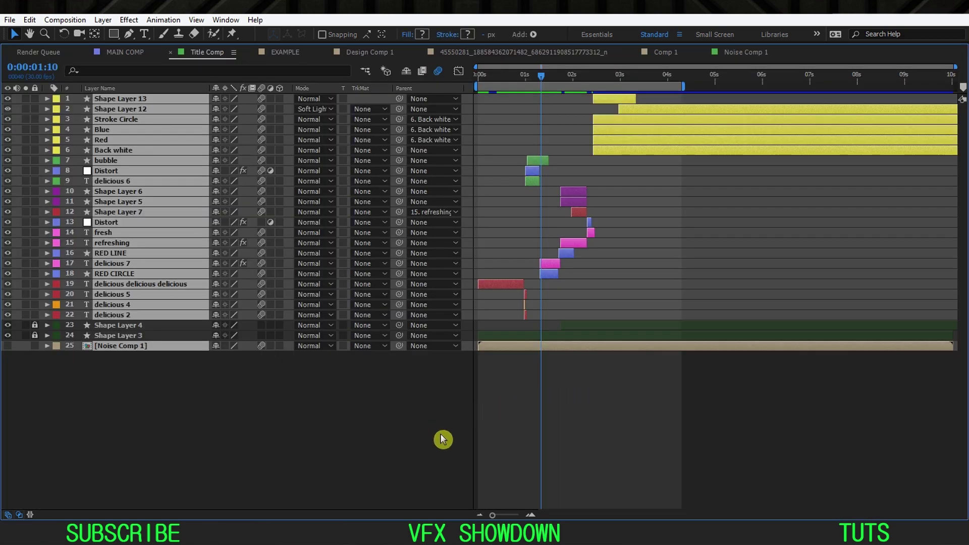
{"action": "left_click", "coordinate": [443, 439]}
{"action": "left_click_drag", "start_coordinate": [541, 76], "coordinate": [520, 87]}
{"action": "key", "text": "grave"}
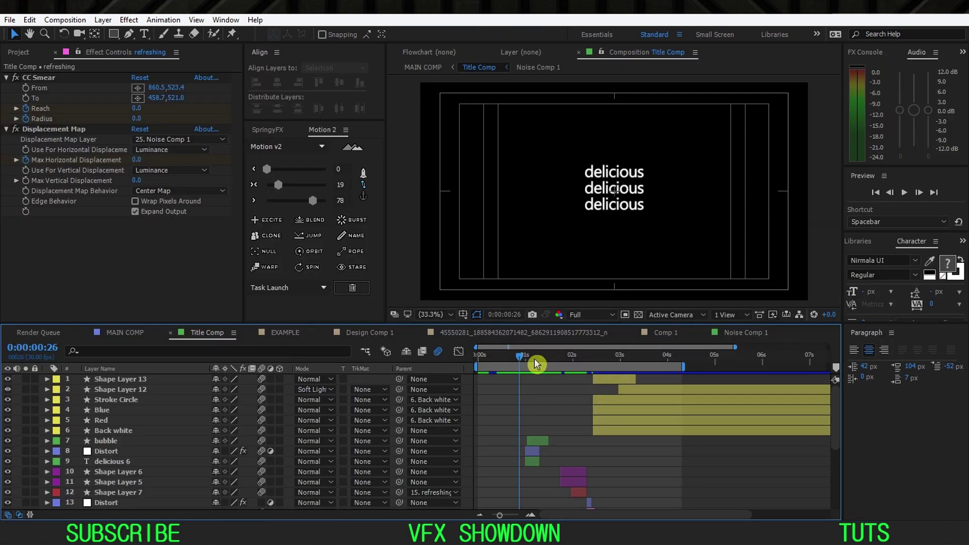
{"action": "left_click_drag", "start_coordinate": [537, 364], "coordinate": [478, 365]}
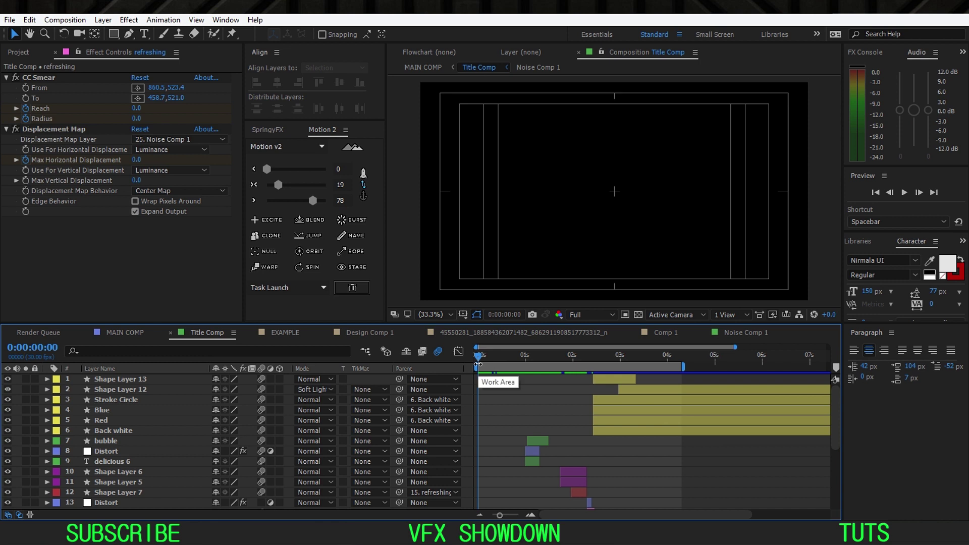
Step: Preview the Title Comp animation in real time from 0:00:00:00, replaying it from the beginning
{"action": "key", "text": "space"}
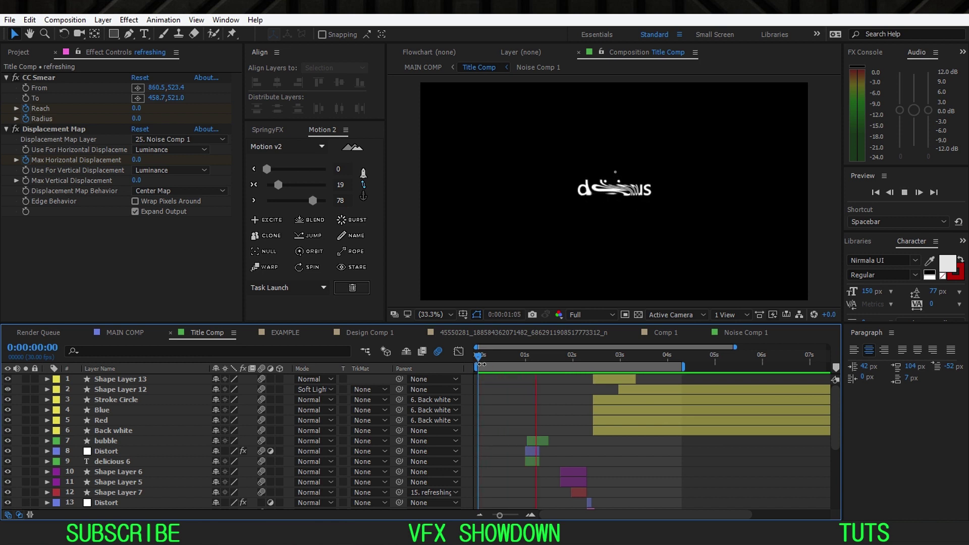
{"action": "left_click_drag", "start_coordinate": [518, 357], "coordinate": [479, 359]}
{"action": "key", "text": "space"}
{"action": "key", "text": "space"}
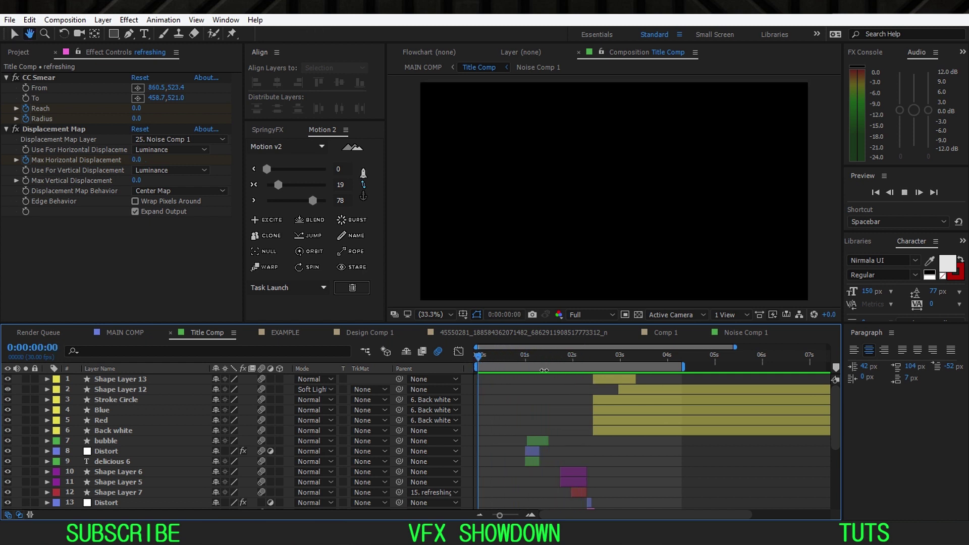
{"action": "key", "text": "space"}
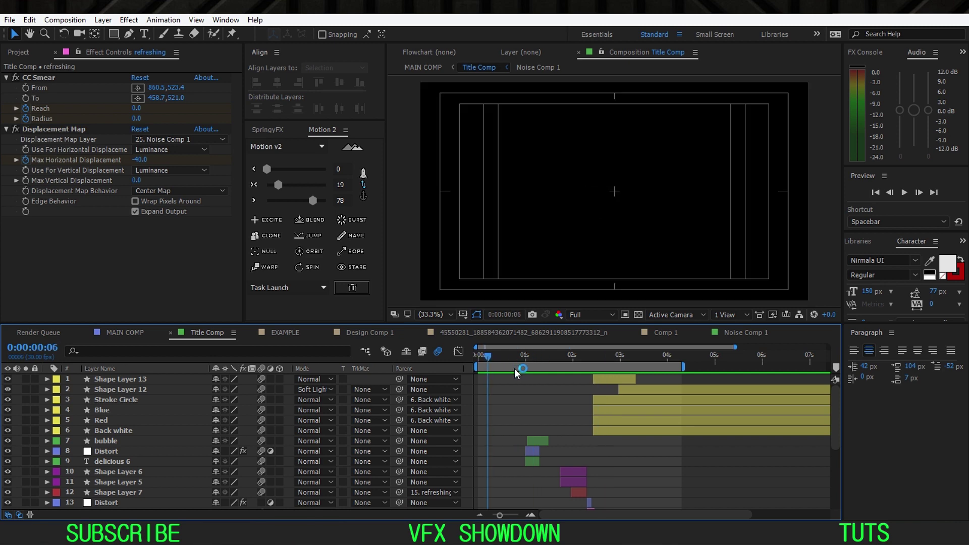
Step: Move the Title Comp playhead to 0:00:01:18 and save the project
{"action": "left_click", "coordinate": [559, 368]}
{"action": "mouse_move", "coordinate": [559, 368]}
{"action": "left_mouse_down"}
{"action": "mouse_move", "coordinate": [603, 359]}
{"action": "mouse_move", "coordinate": [565, 355]}
{"action": "mouse_move", "coordinate": [554, 366]}
{"action": "left_mouse_up"}
{"action": "key", "text": "ctrl+s"}
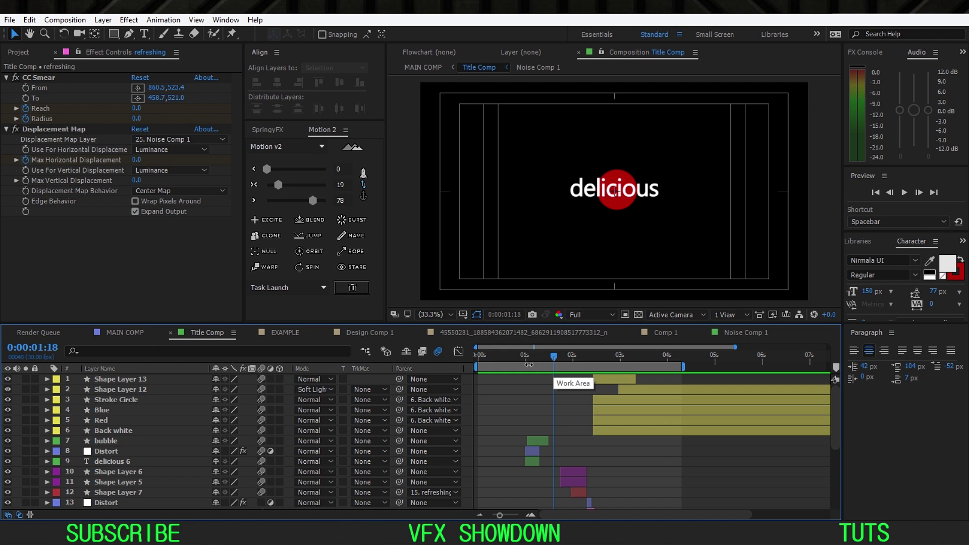
Step: Switch to Design Comp 1 and preview its smeared text animation from 0:00:00:00
{"action": "left_click", "coordinate": [370, 333]}
{"action": "left_click", "coordinate": [512, 360]}
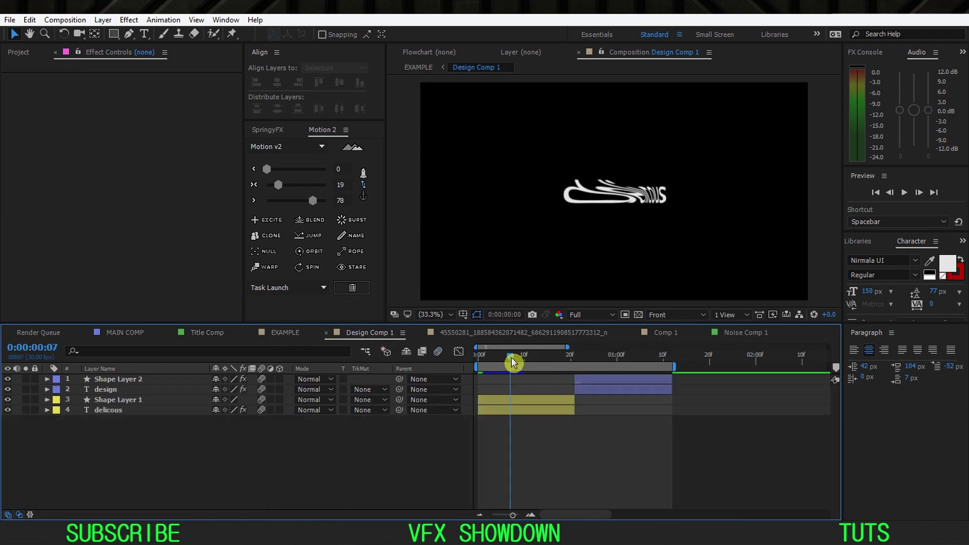
{"action": "key", "text": "Home"}
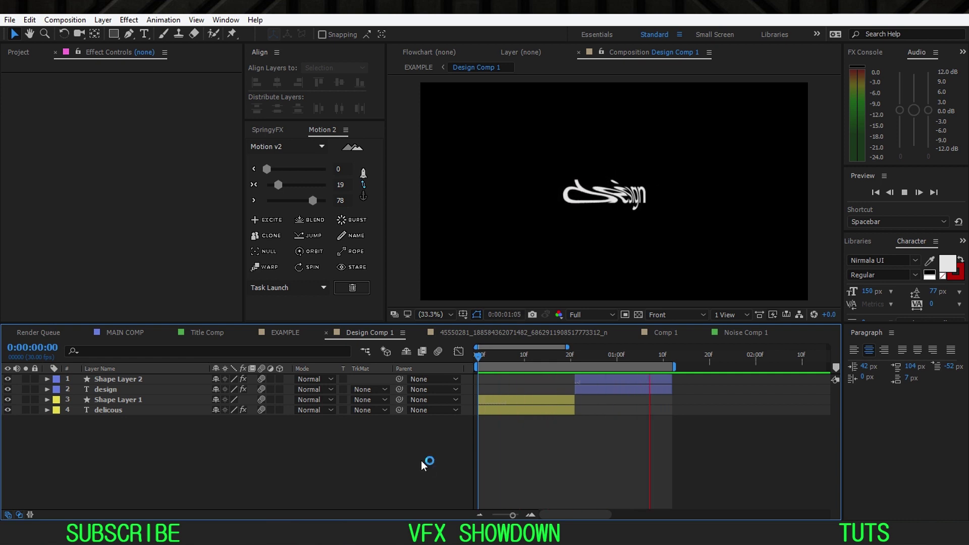
{"action": "left_click", "coordinate": [423, 465]}
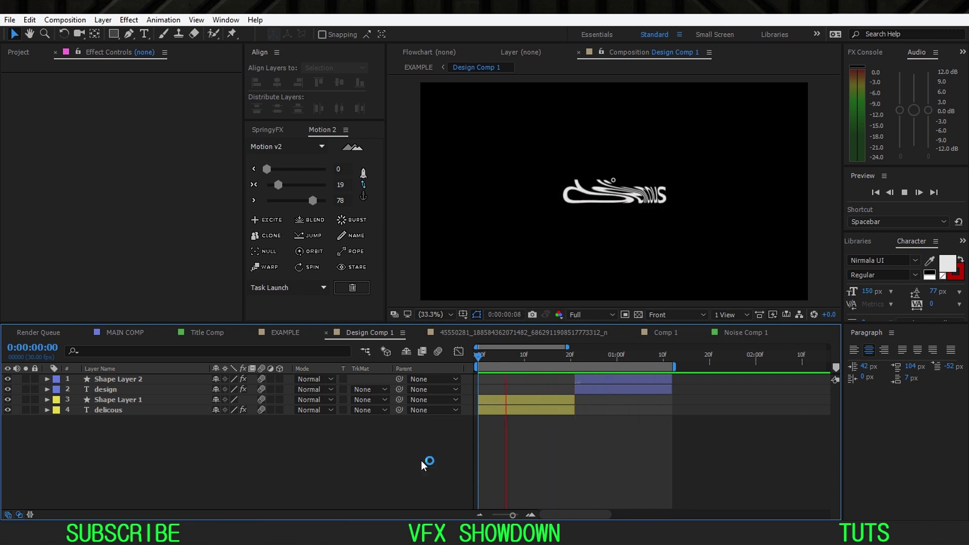
{"action": "left_click", "coordinate": [422, 460]}
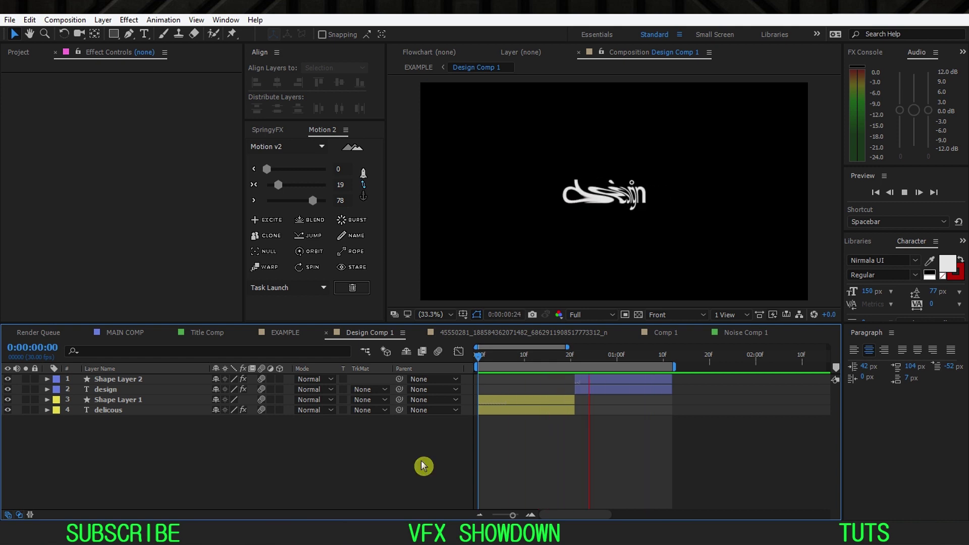